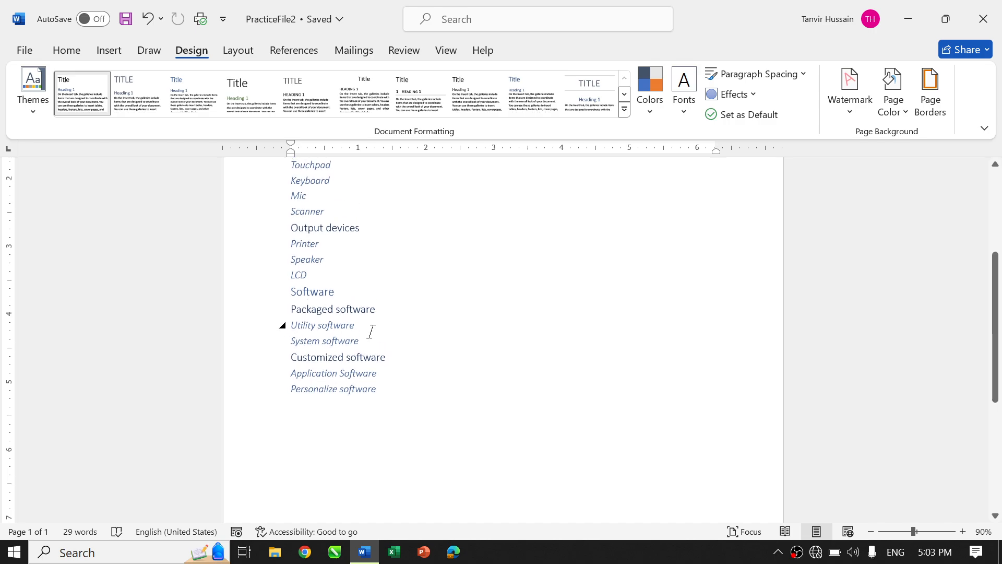
- Check which styles are applied to the Information Technology title and the Computer and Hardware headings
scroll(371, 332, "up", 5)
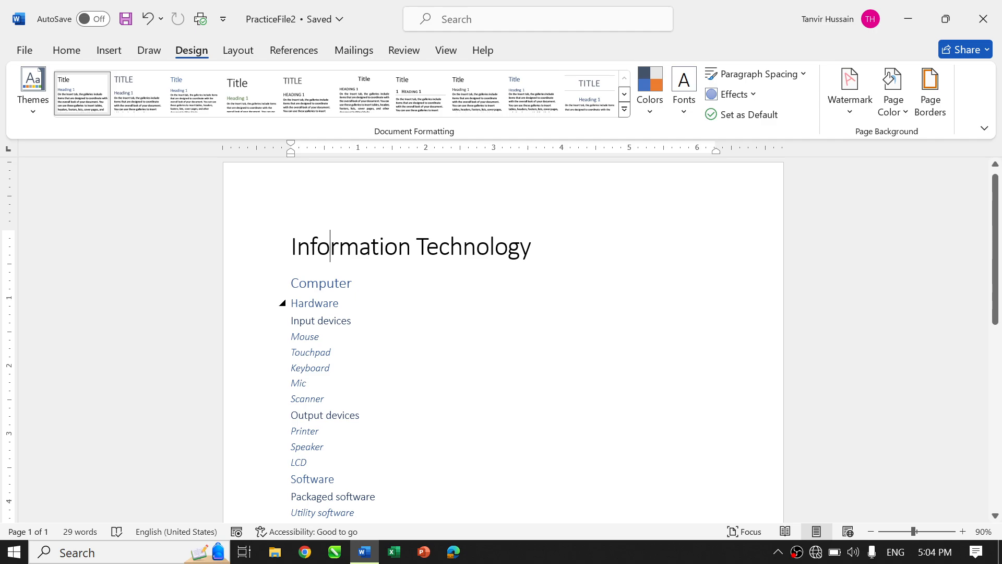
left_click(66, 51)
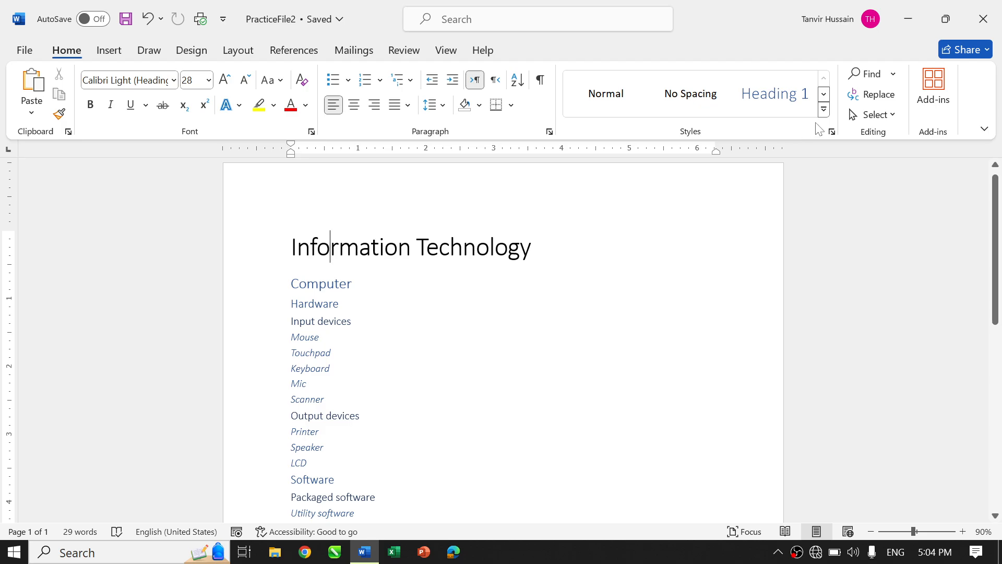
left_click(832, 133)
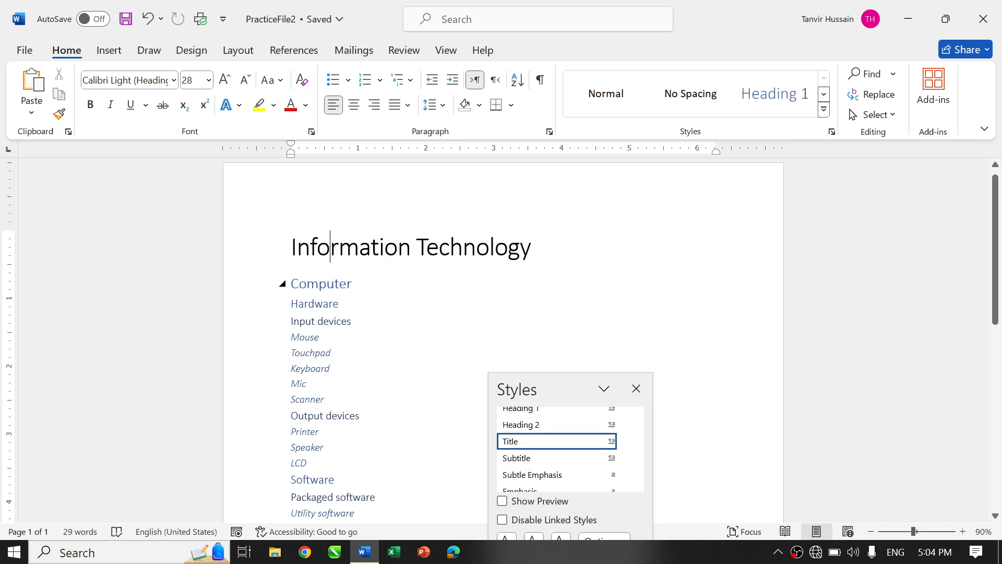
left_click(319, 283)
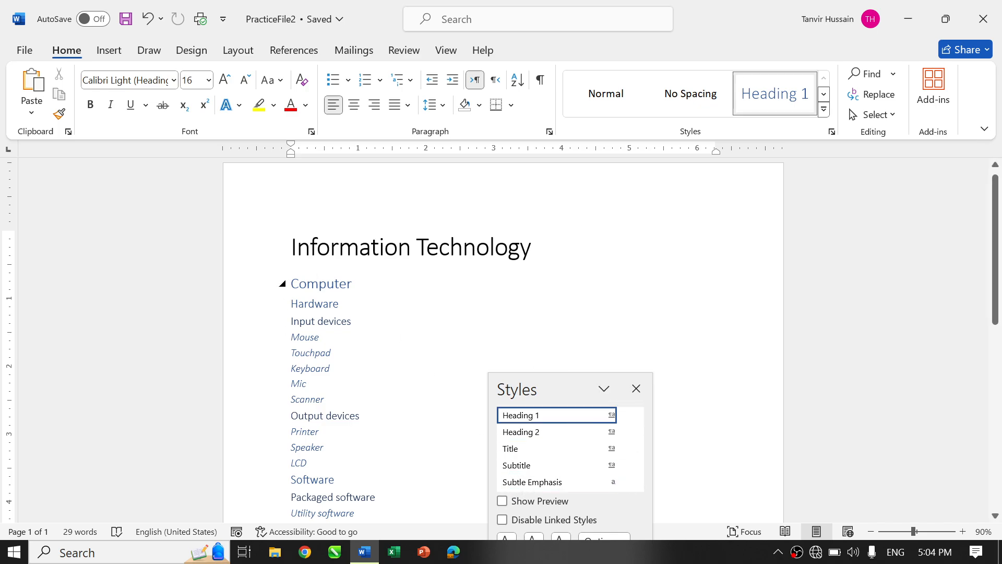
left_click(315, 303)
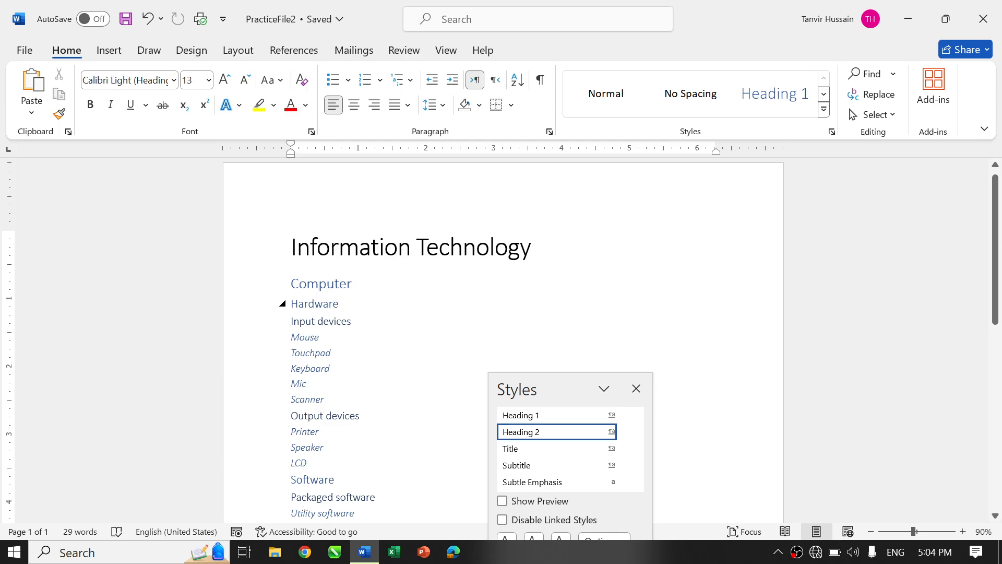
left_click(637, 389)
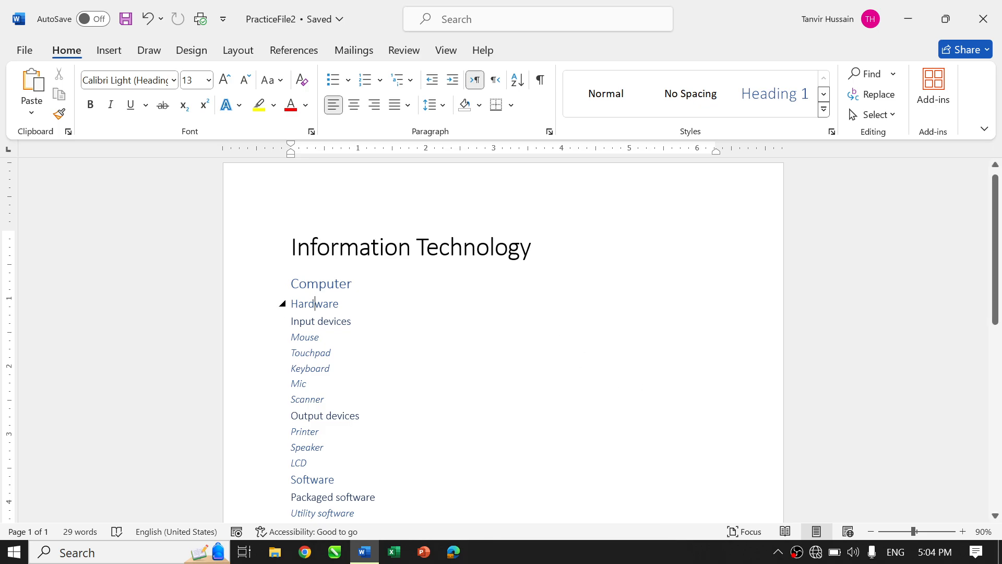
scroll(499, 300, "down", 2)
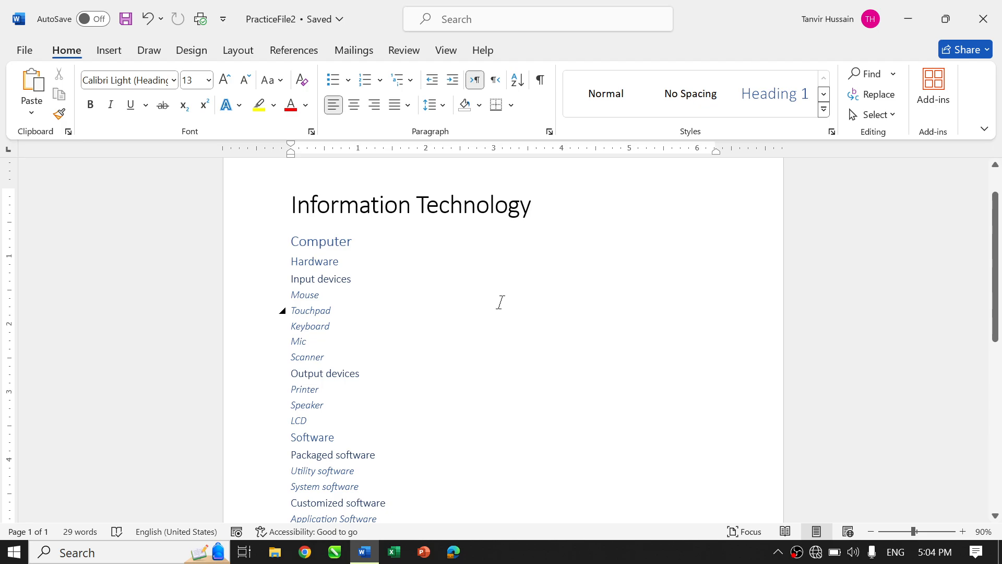
left_click(359, 204)
left_click(320, 241)
left_click(323, 261)
- Draw a rectangle with a single rounded corner, about 2.76" wide and 1.48" high, beside the upper headings
left_click(98, 56)
left_click(223, 74)
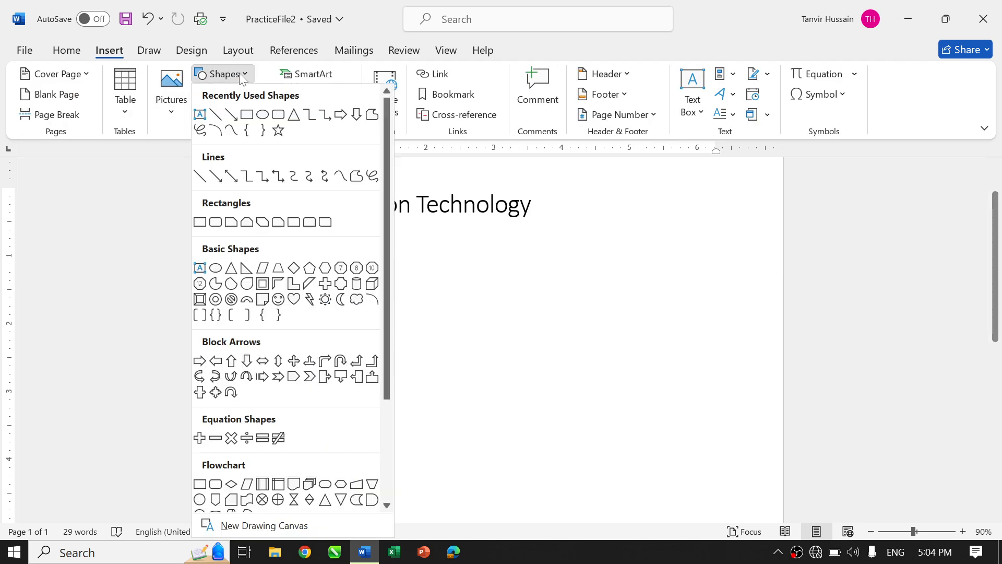
left_click(294, 222)
left_click_drag(500, 256, 690, 356)
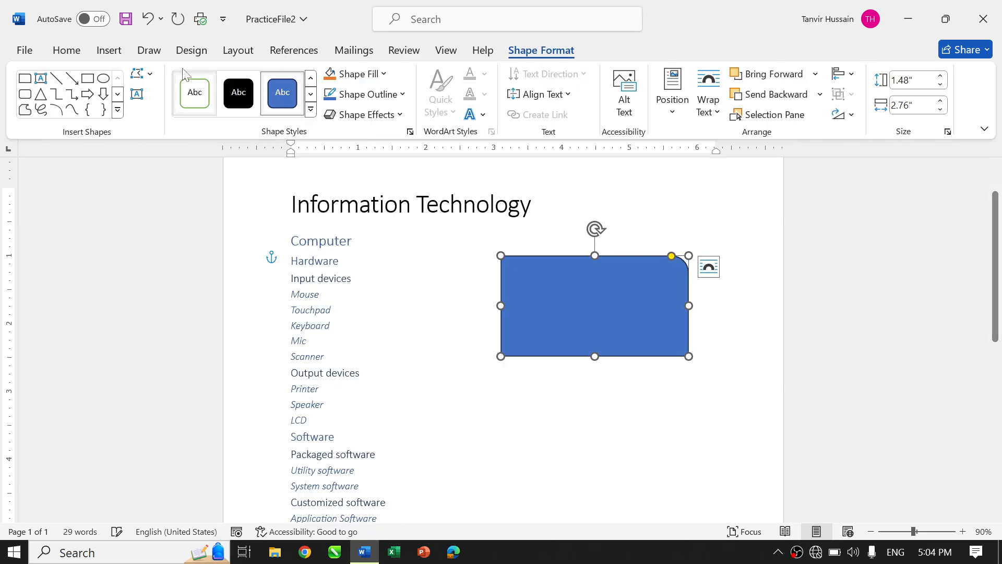
- Draw a rectangle about 1.83" wide by 1.56" high and a triangle about 1.59" by 1.43" below the rounded-corner rectangle
left_click(88, 78)
left_click_drag(434, 360, 559, 466)
left_click_drag(497, 422, 488, 439)
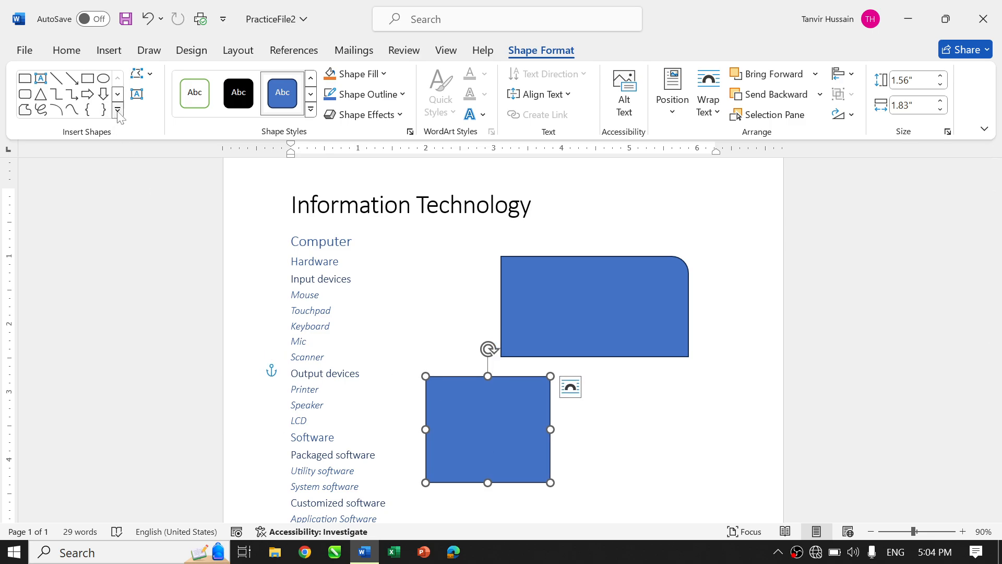
left_click(40, 94)
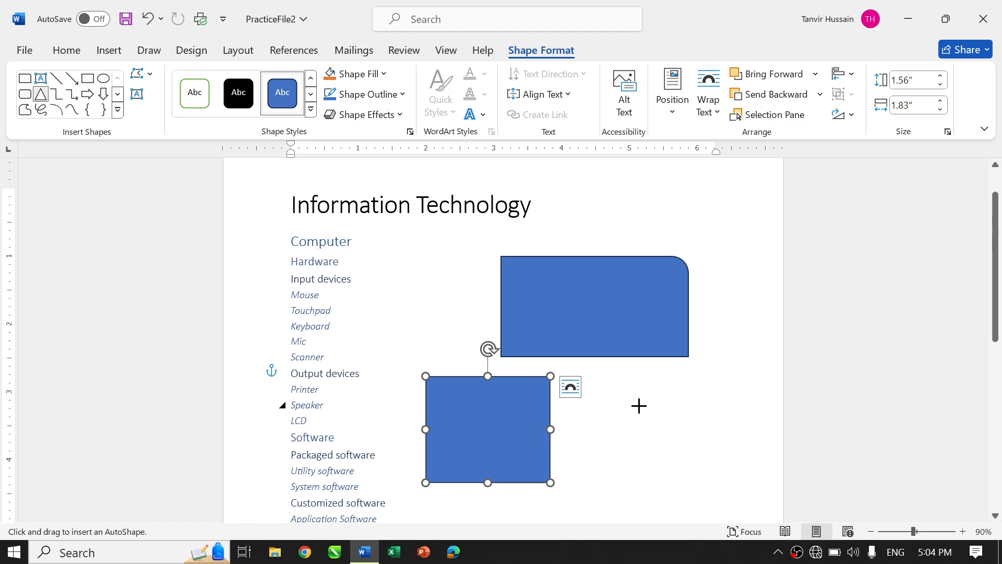
left_click_drag(627, 377, 734, 477)
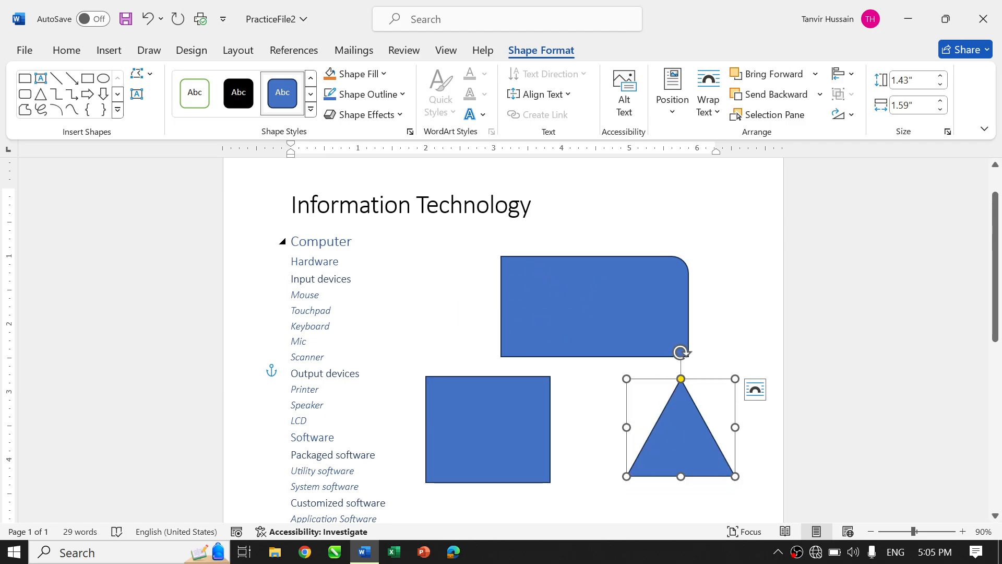
- Inspect the heading hierarchy under Computer in Outline view and return to the normal page view
left_click(307, 241)
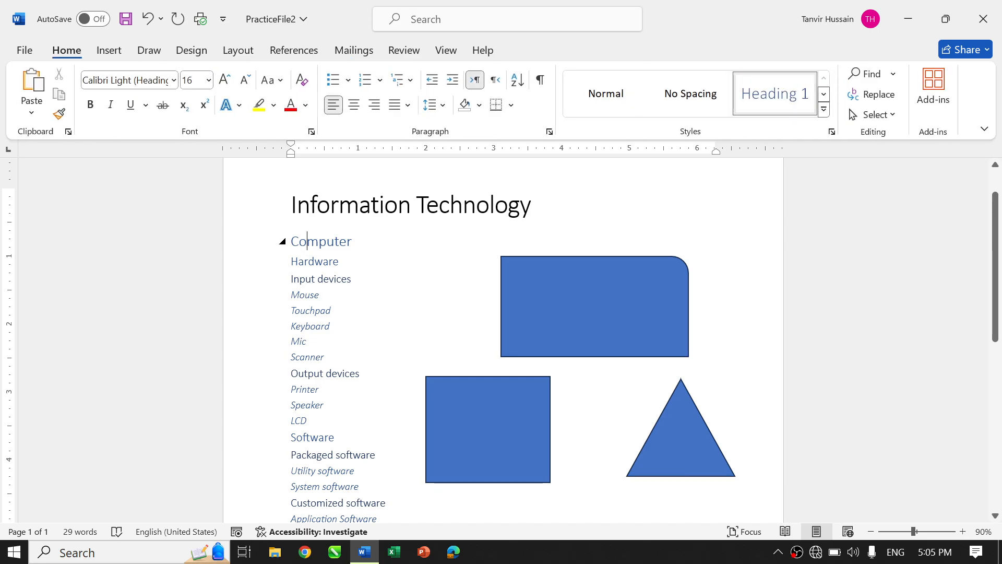
left_click(308, 262)
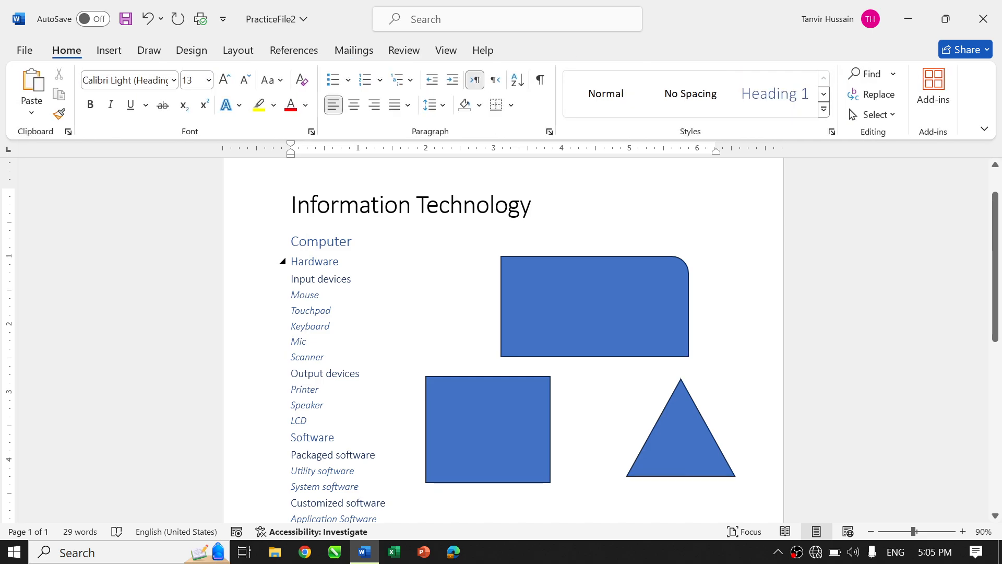
left_click(446, 51)
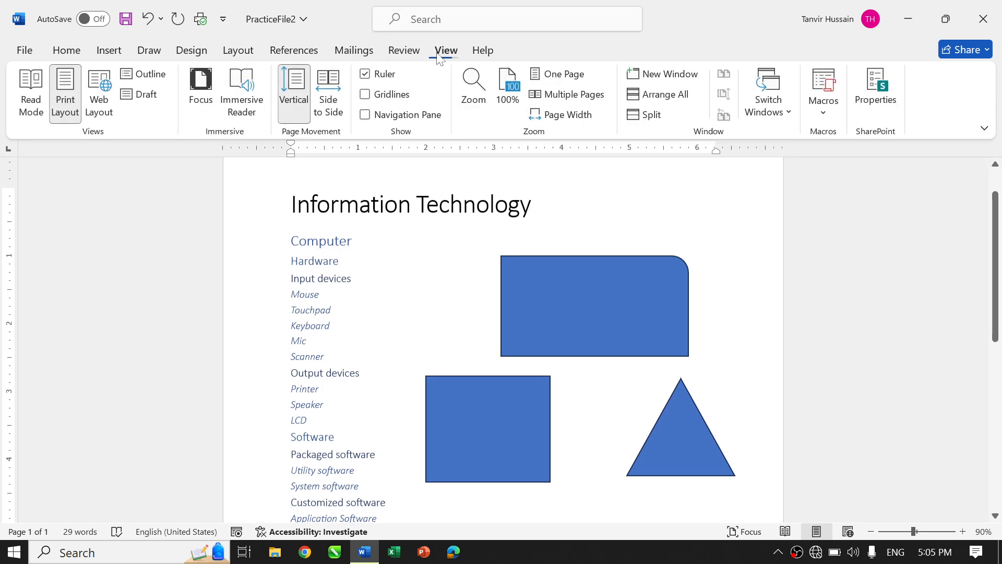
left_click(149, 75)
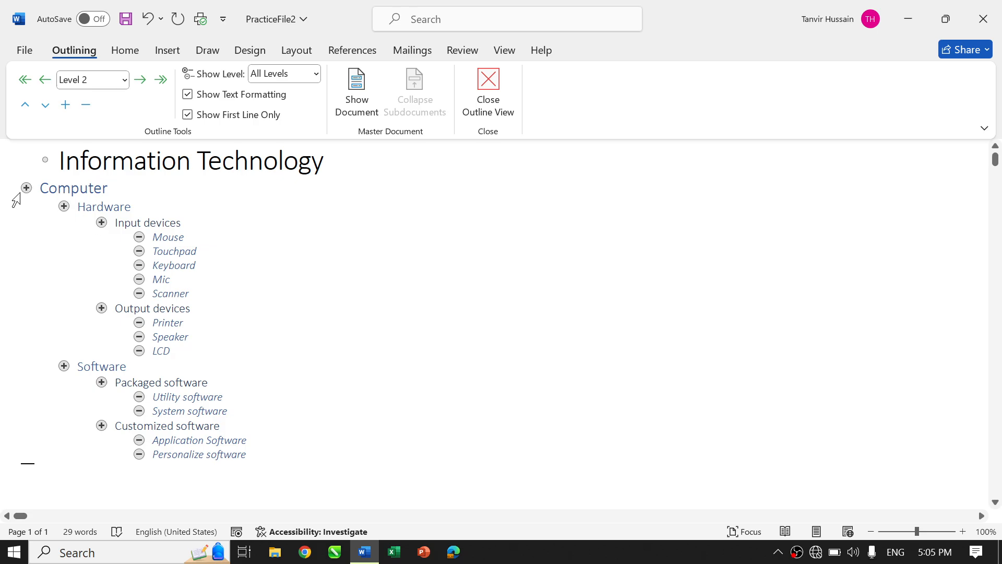
left_click(26, 187)
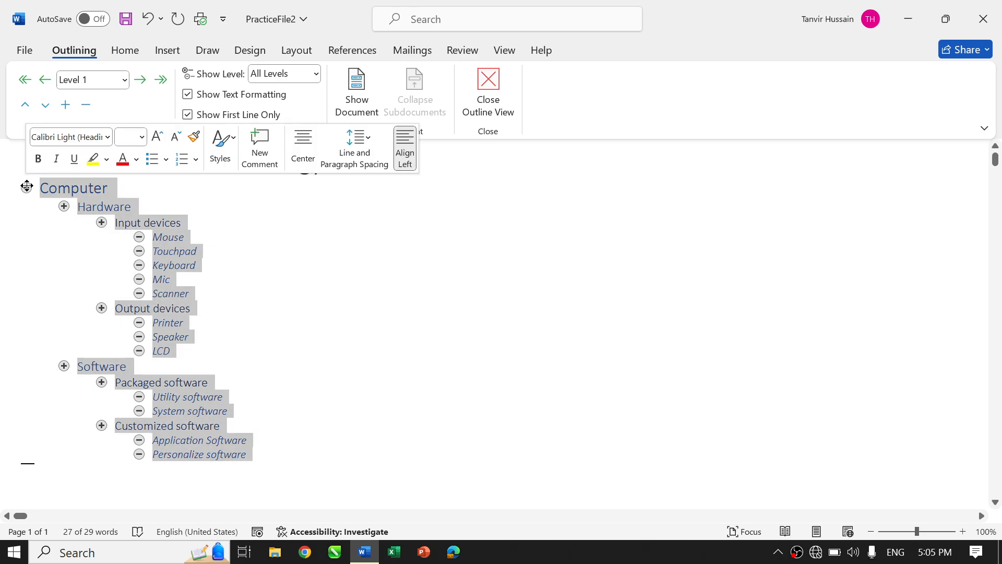
left_click(79, 188)
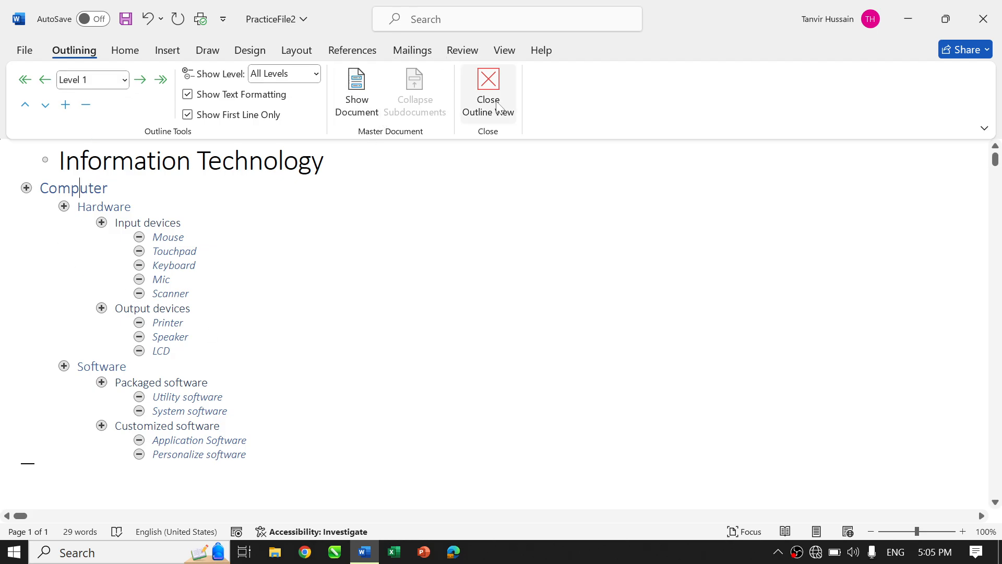
left_click(497, 107)
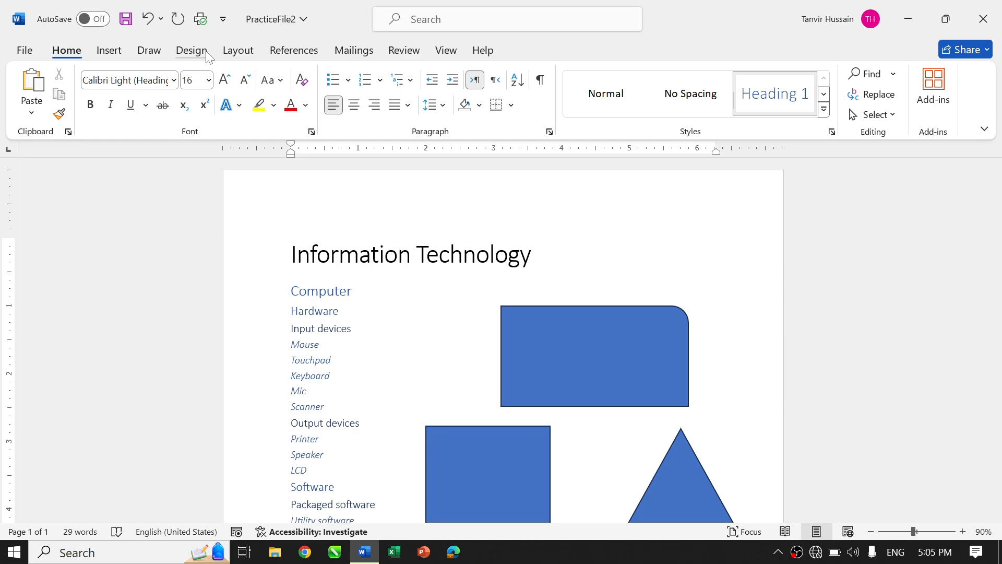
- Apply the Office theme to the document
left_click(191, 50)
left_click(37, 109)
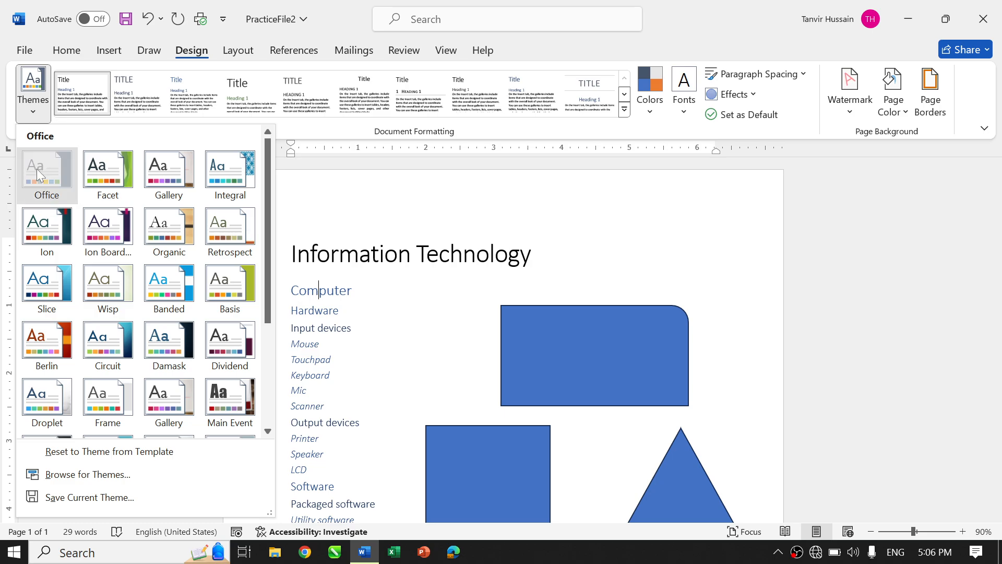
left_click(38, 175)
left_click(21, 104)
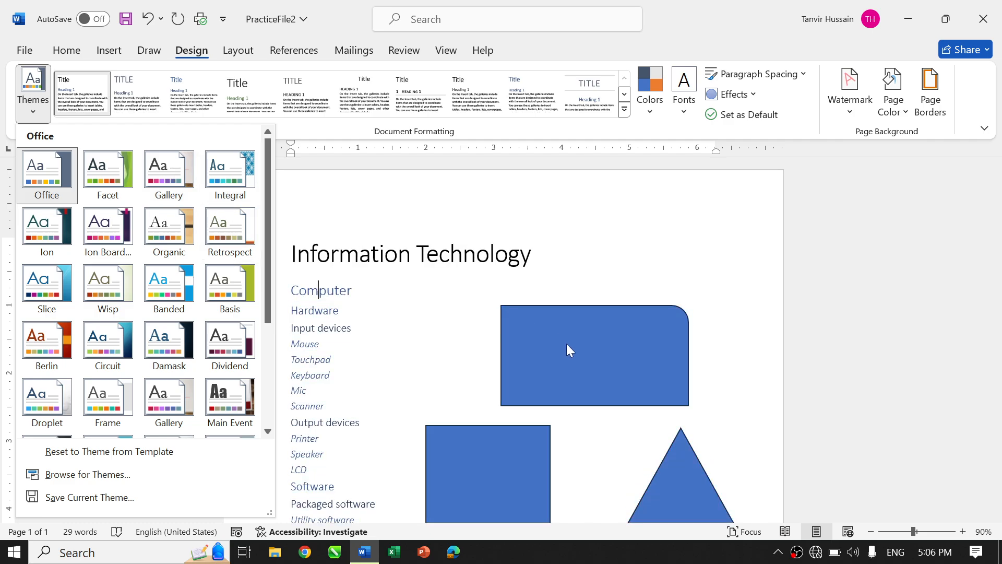
left_click(568, 346)
- Apply the first preset of the Bevel shape effect to the rounded-corner rectangle
left_click(568, 346)
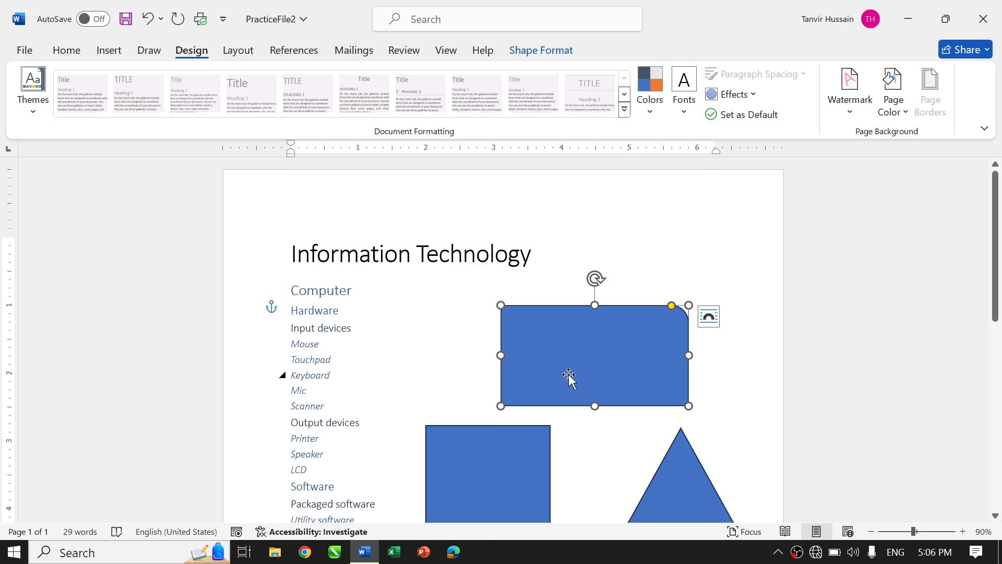
left_click(543, 53)
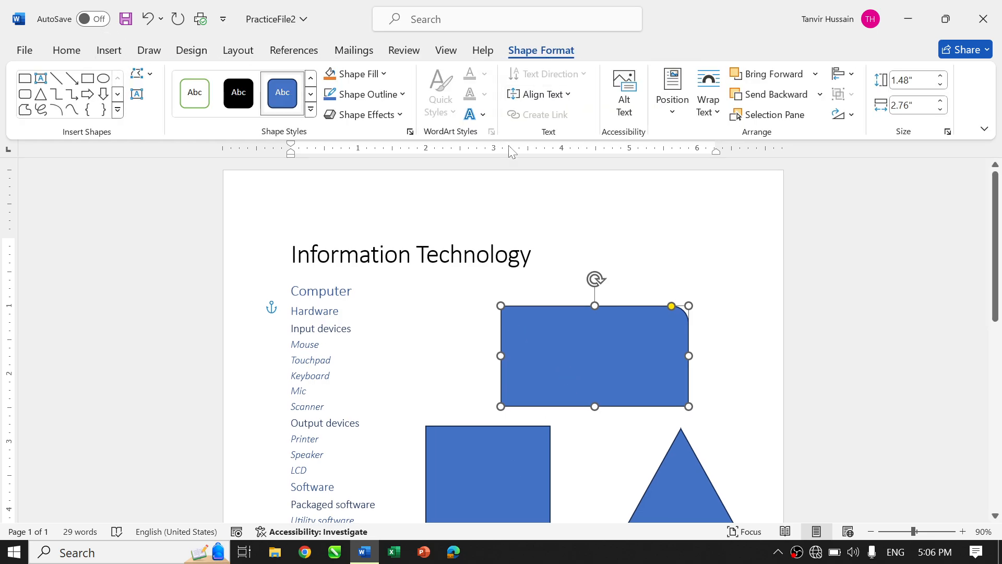
left_click(400, 116)
mouse_move(388, 310)
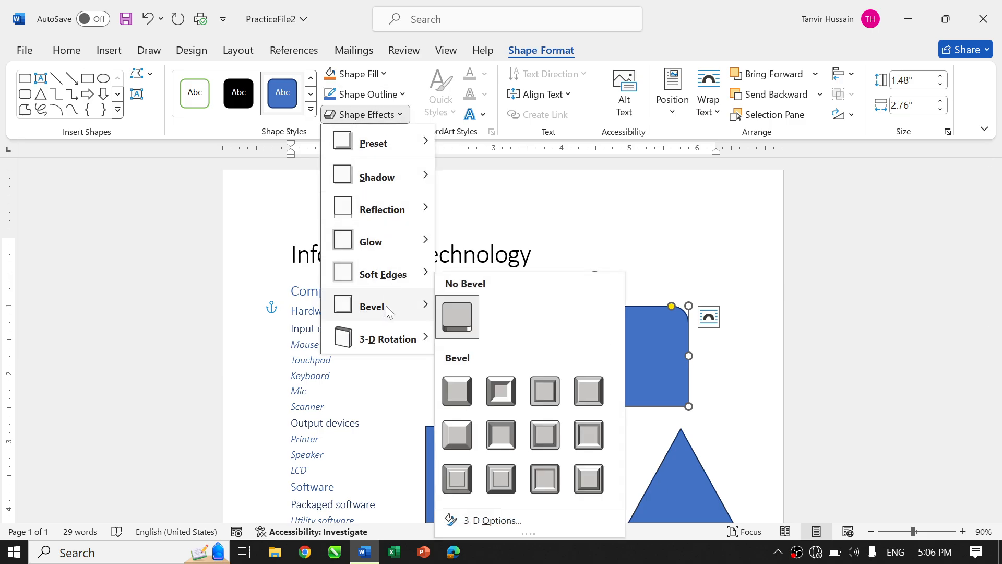
left_click(458, 391)
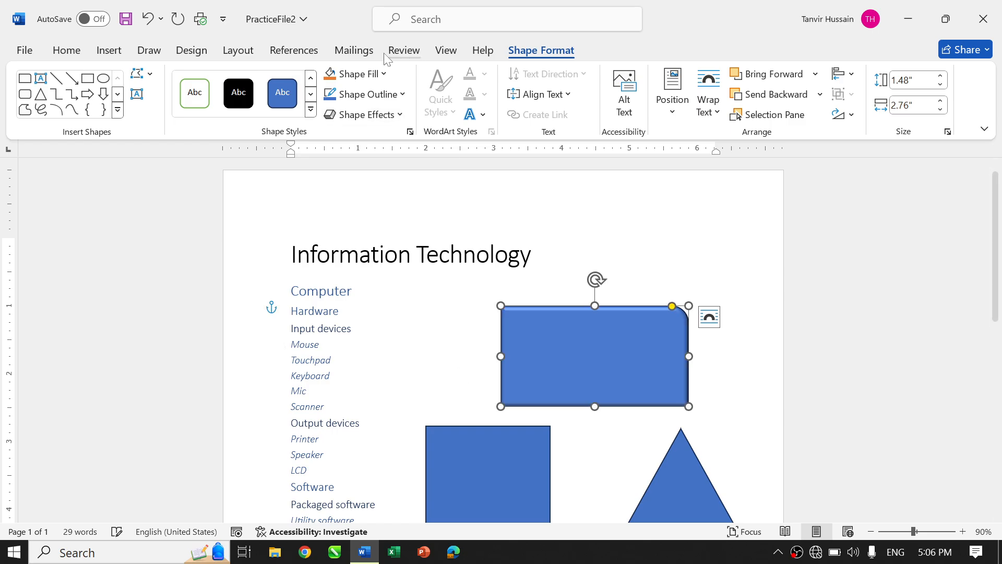
- Fill the rounded-corner rectangle with a dark orange theme color and replace that fill with the standard purple
left_click(366, 74)
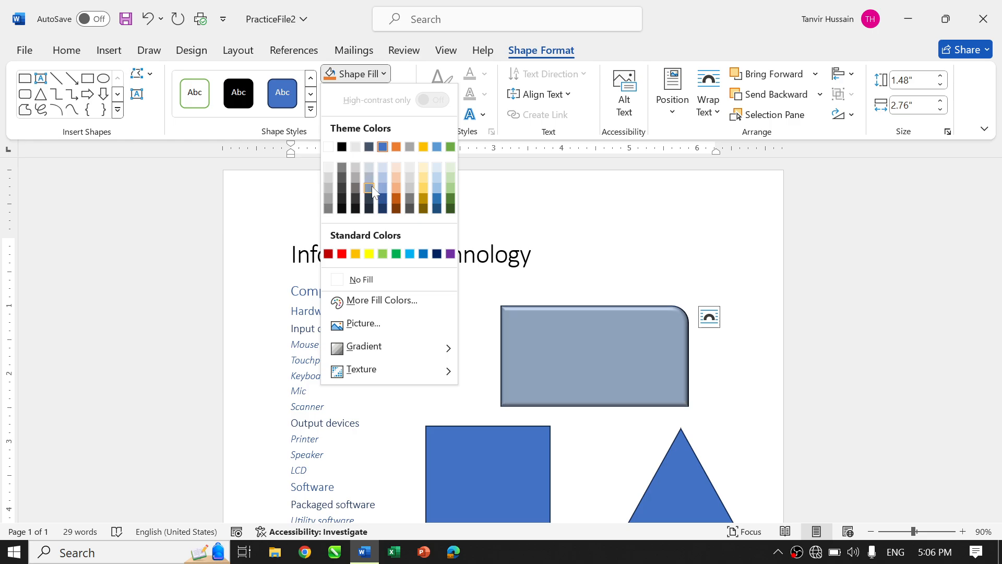
left_click(397, 202)
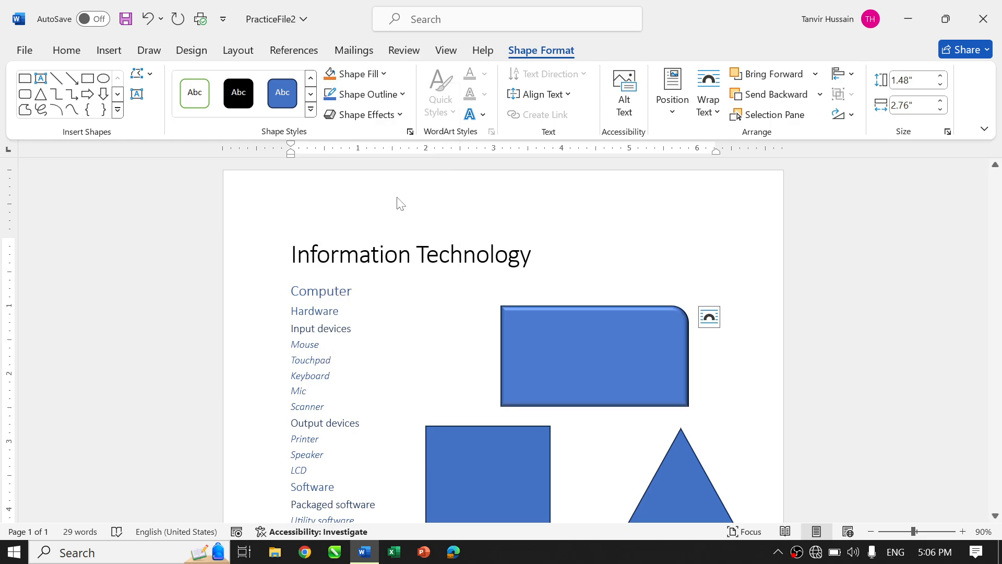
left_click(380, 76)
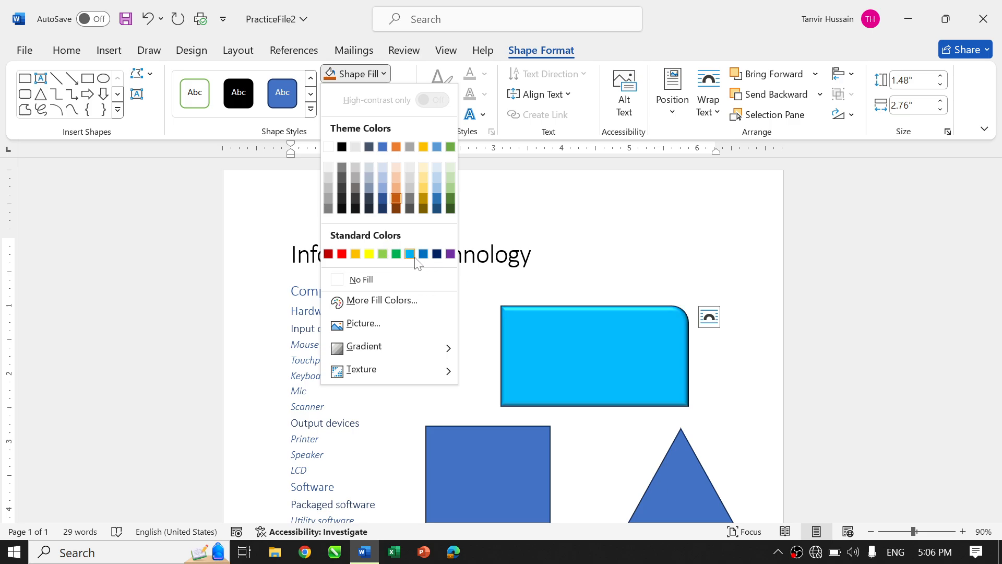
left_click(451, 254)
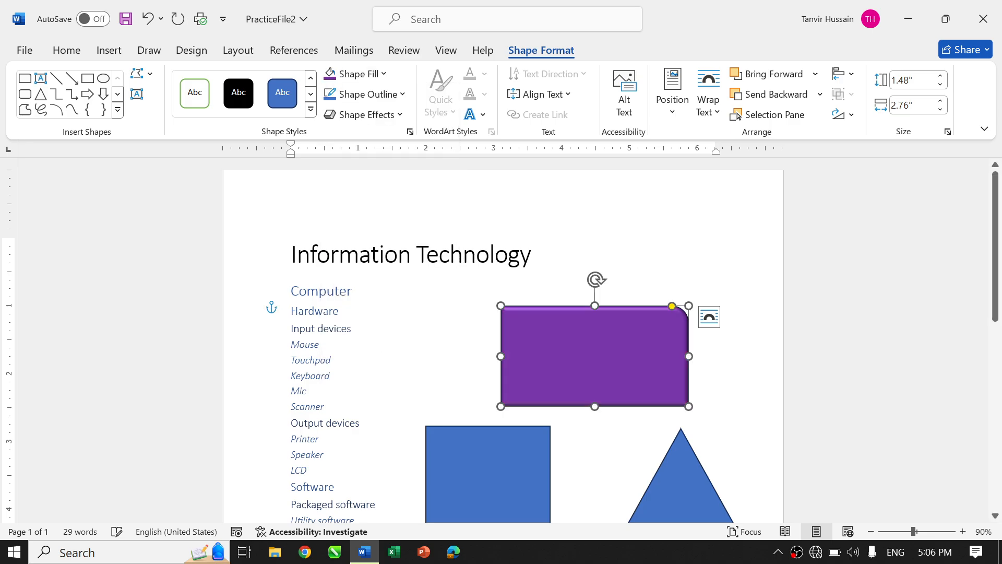
- Preview other document themes such as Basis to compare their effect on the headings and shapes, without applying one
left_click(463, 254)
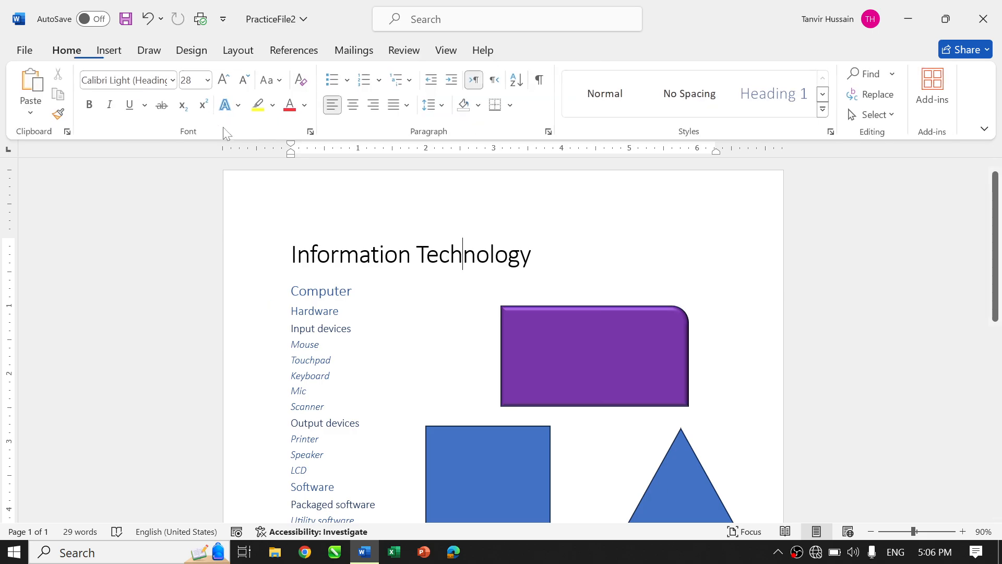
left_click(201, 58)
left_click(36, 109)
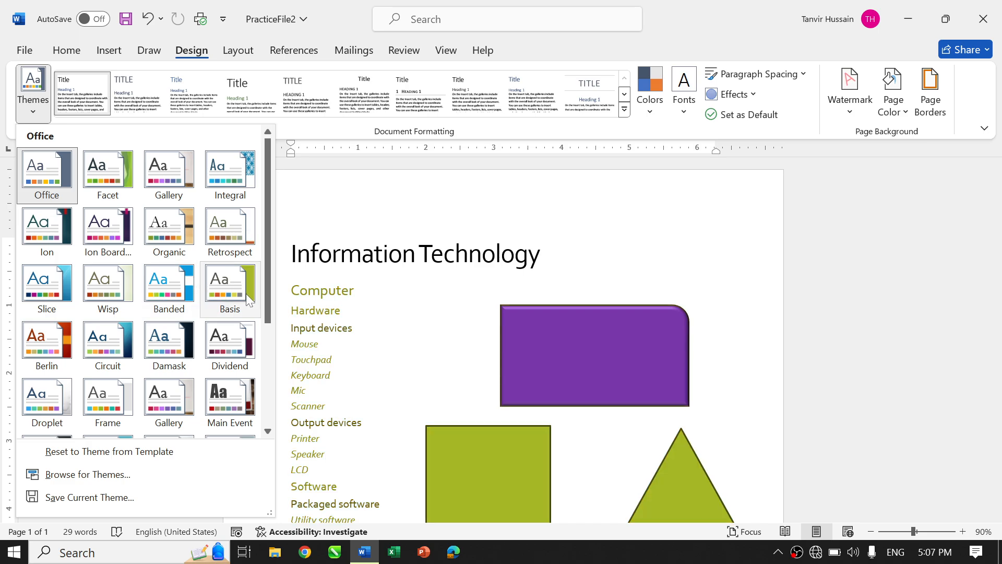
left_click(82, 52)
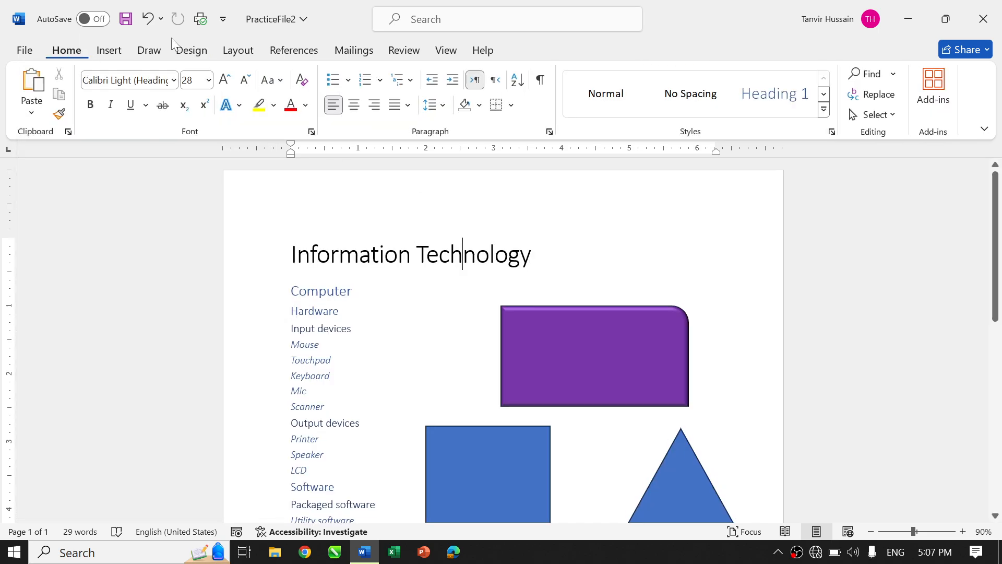
- Change the fill of the rounded-corner rectangle from a standard color to the second-darkest orange shade of the theme colors
left_click(598, 367)
left_click(541, 50)
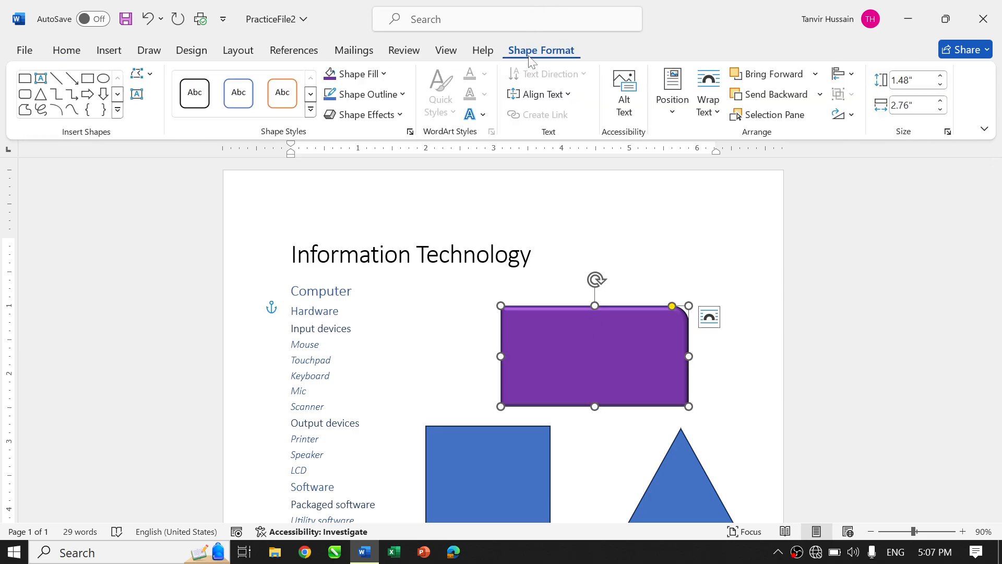
left_click(382, 75)
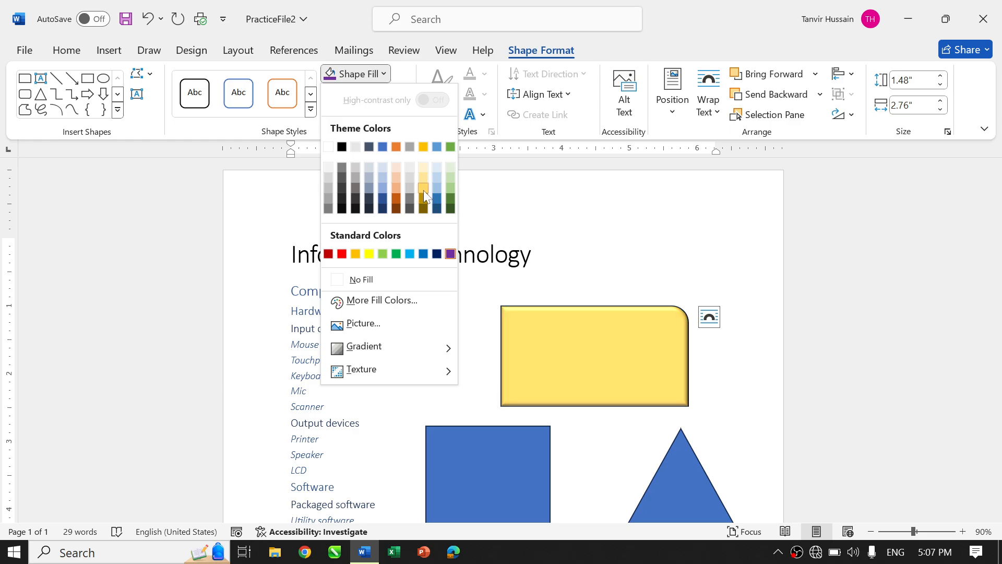
left_click(397, 199)
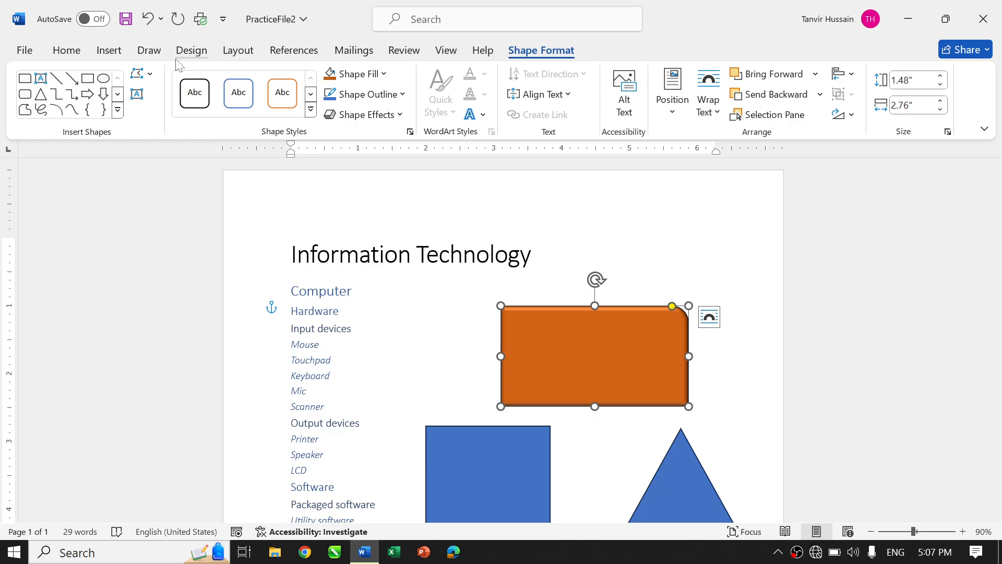
- Apply the Ion Boardroom theme to the whole document
left_click(191, 50)
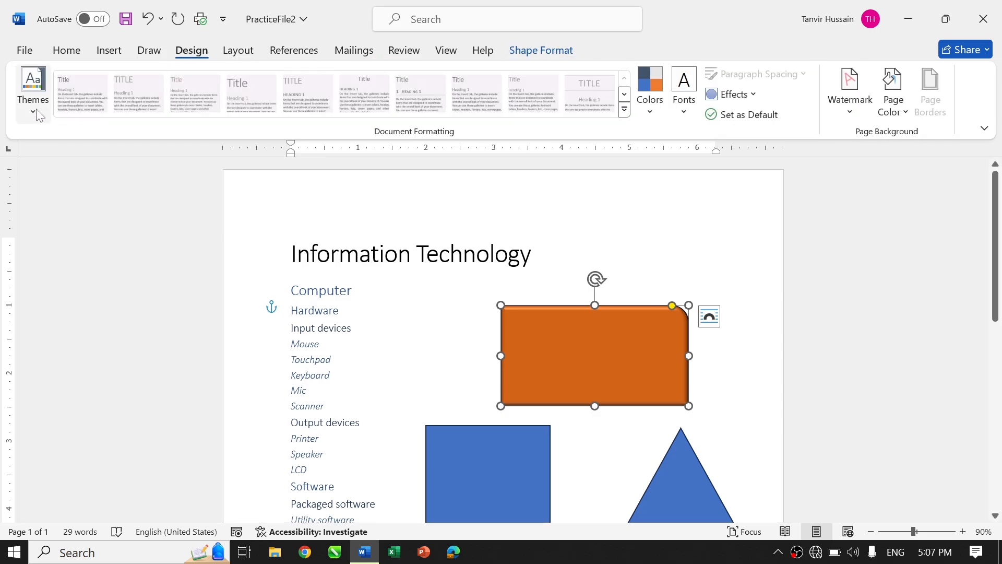
left_click(32, 91)
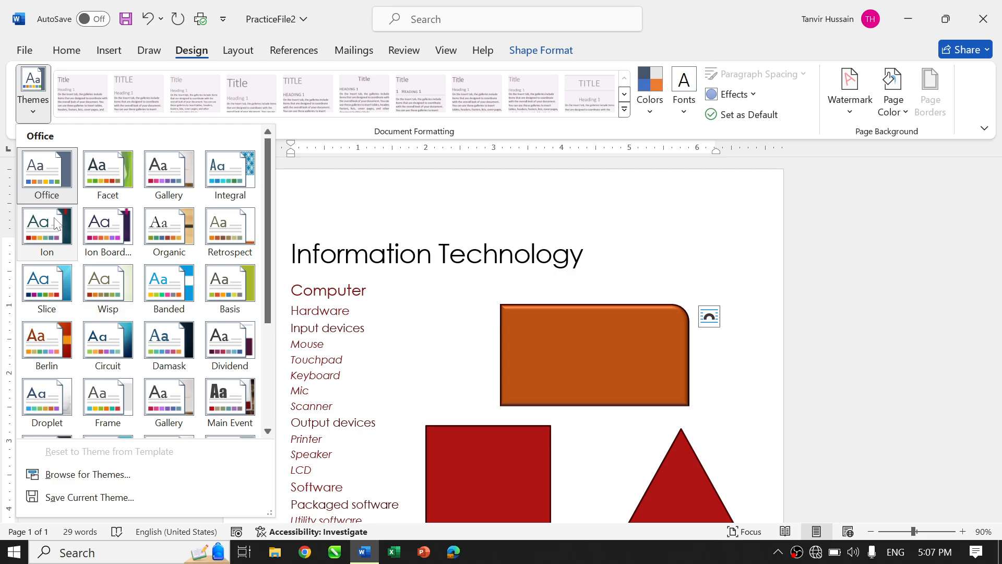
left_click(110, 234)
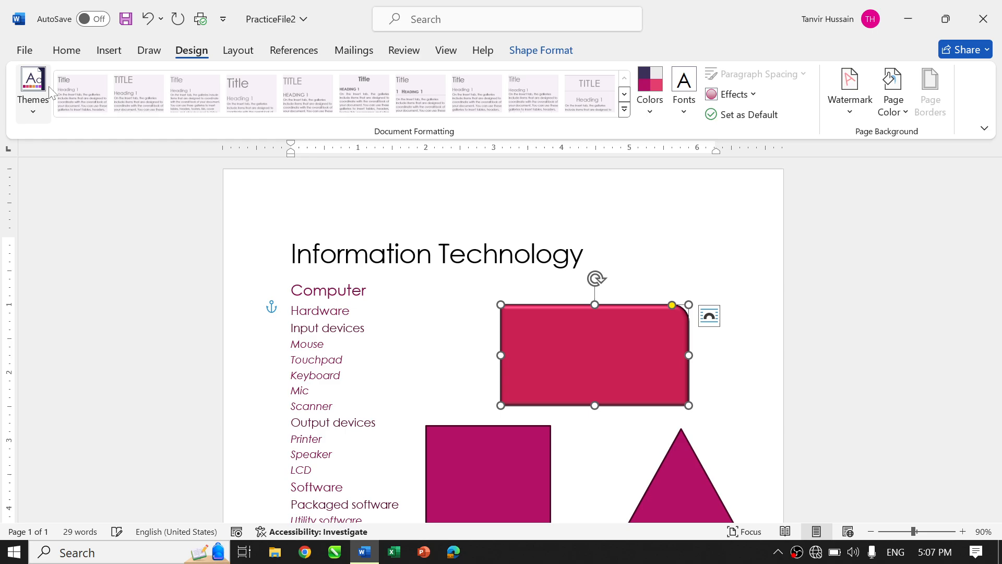
- Browse the remaining document themes and apply the Gallery theme from the first row of the built-in themes
left_click(42, 107)
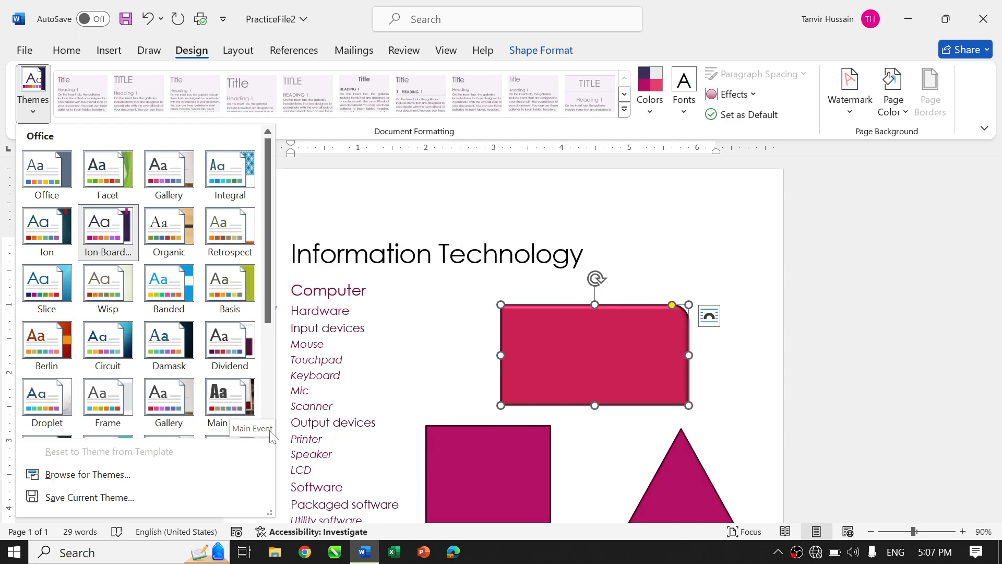
left_click_drag(269, 307, 272, 439)
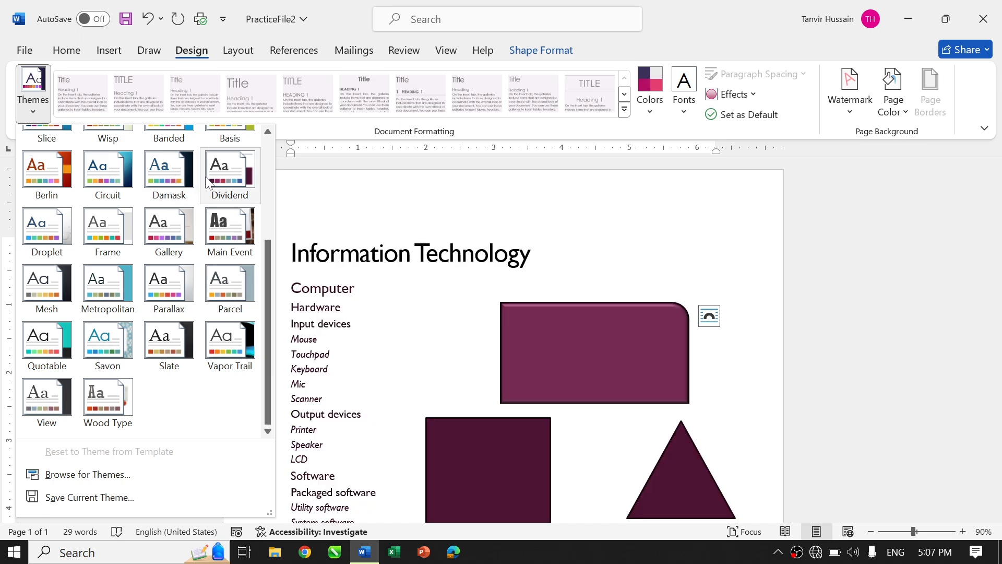
scroll(207, 181, "up", 3)
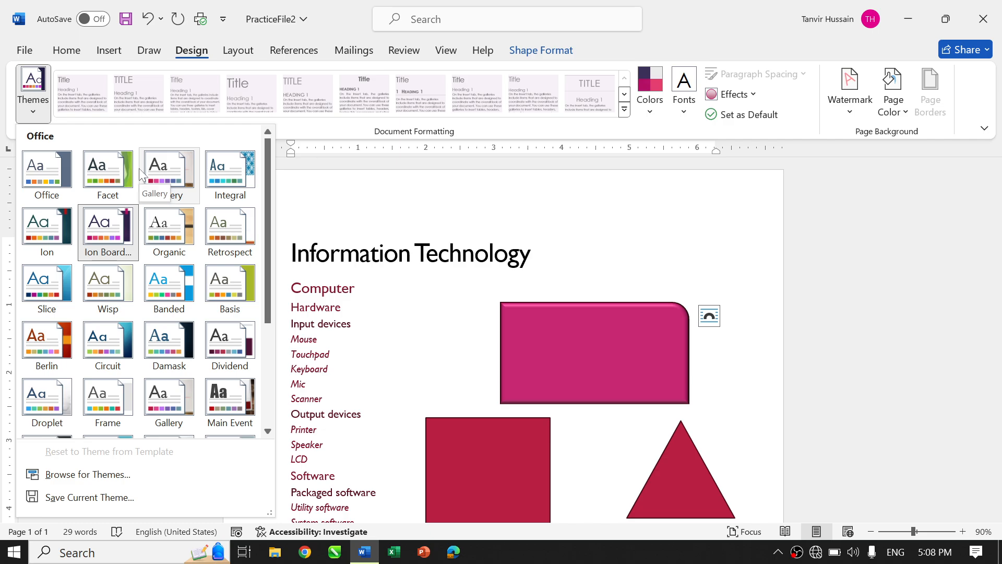
left_click(161, 177)
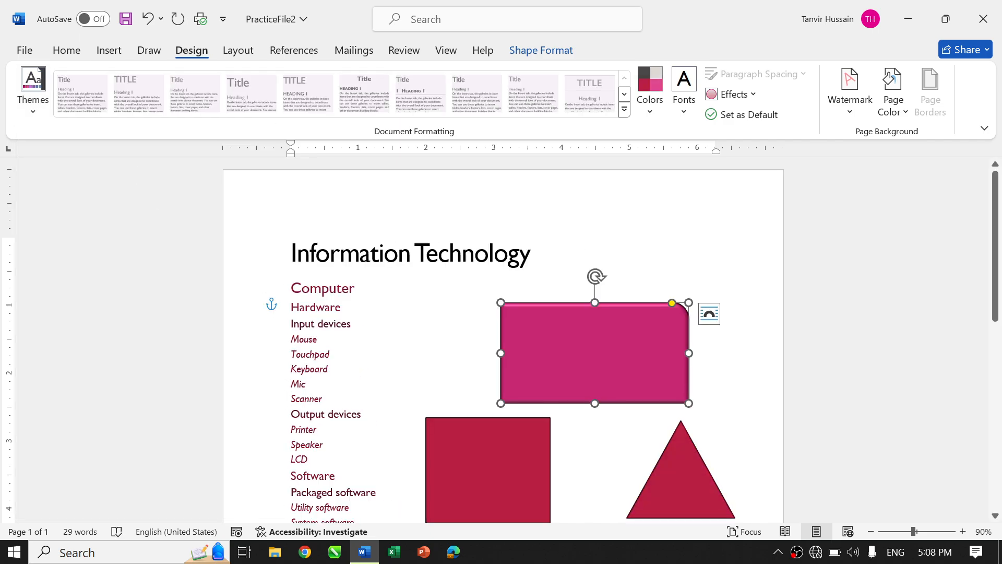
- Browse the document style sets and apply the Shaded style set to the headings
left_click(337, 288)
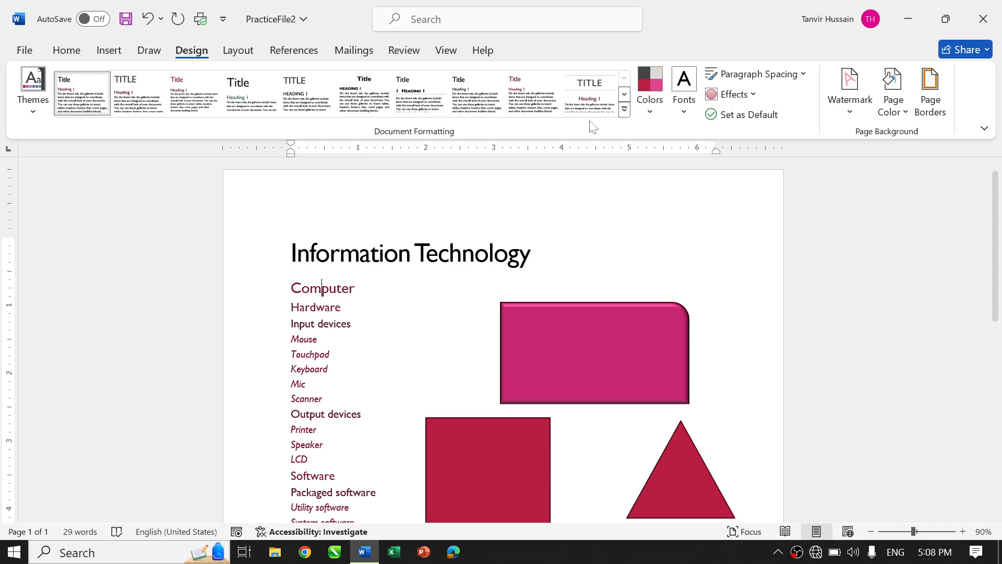
left_click(624, 110)
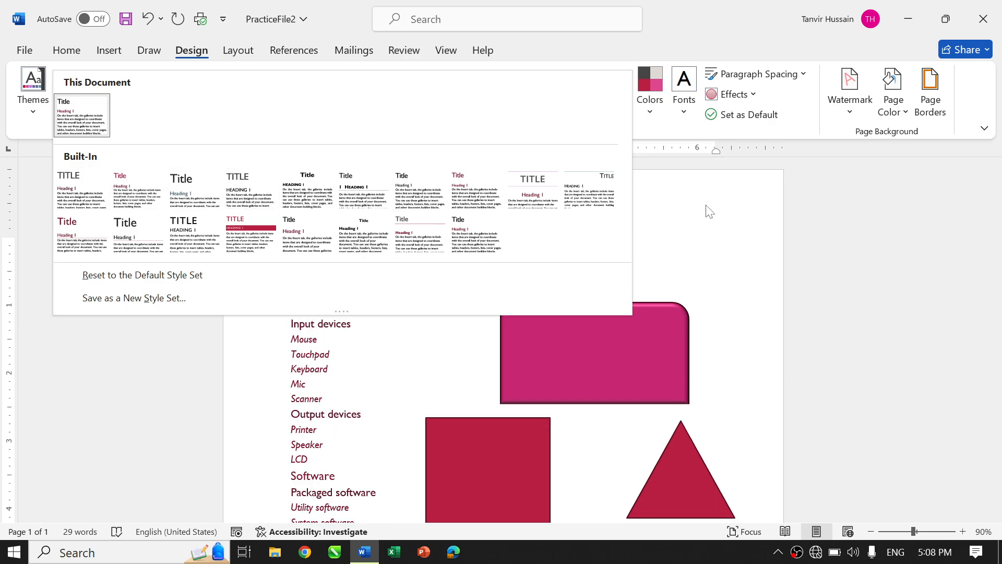
key("Escape")
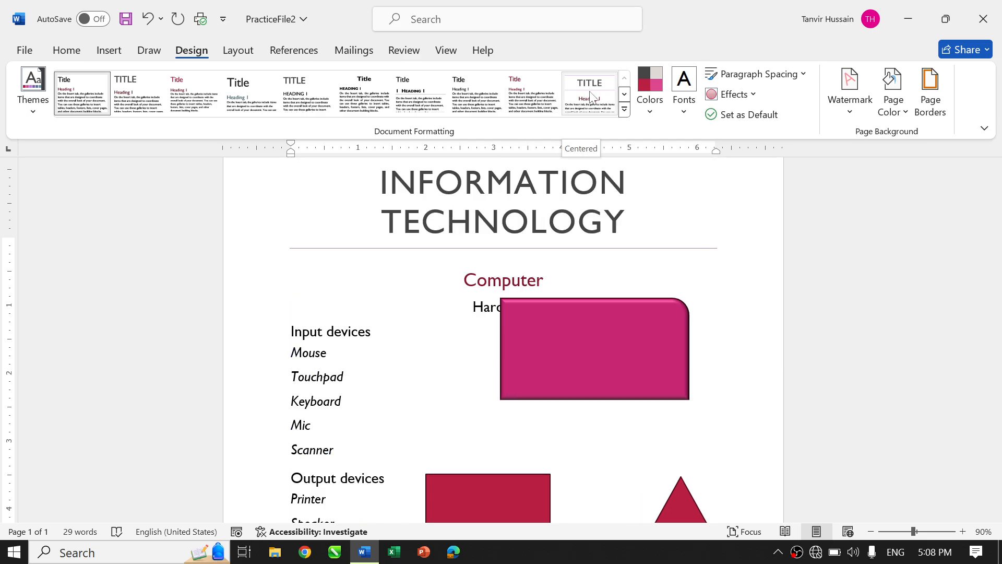
left_click(624, 94)
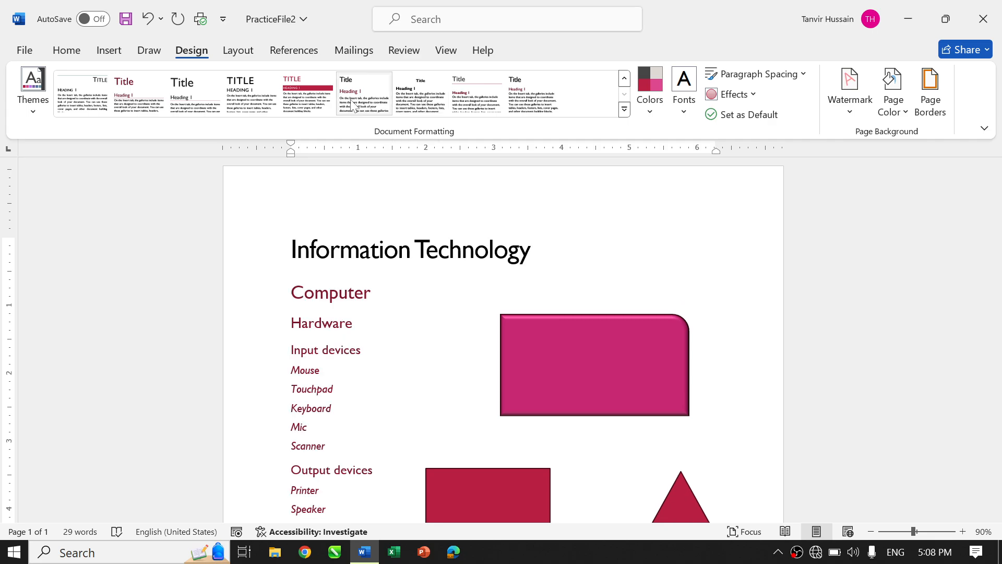
left_click(307, 94)
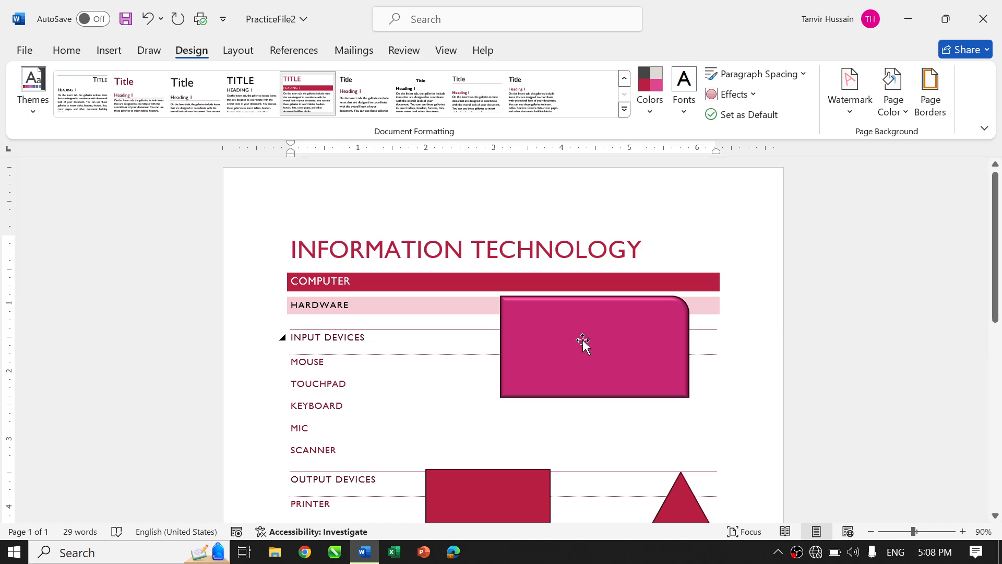
- Move the rounded-corner rectangle and the square beside the input devices list and shrink both shapes
left_click_drag(583, 340, 613, 398)
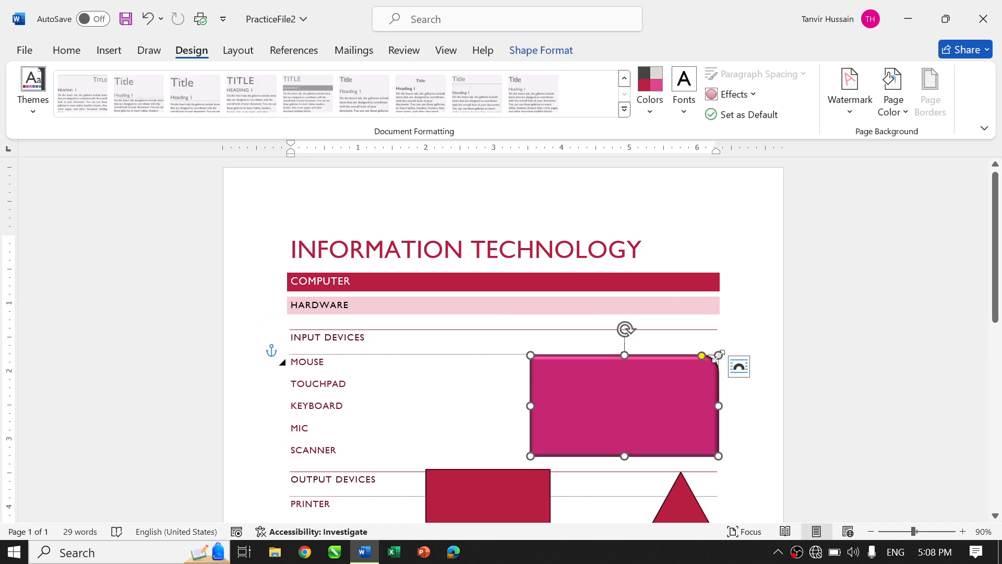
left_click_drag(718, 356, 682, 389)
left_click_drag(506, 510, 523, 395)
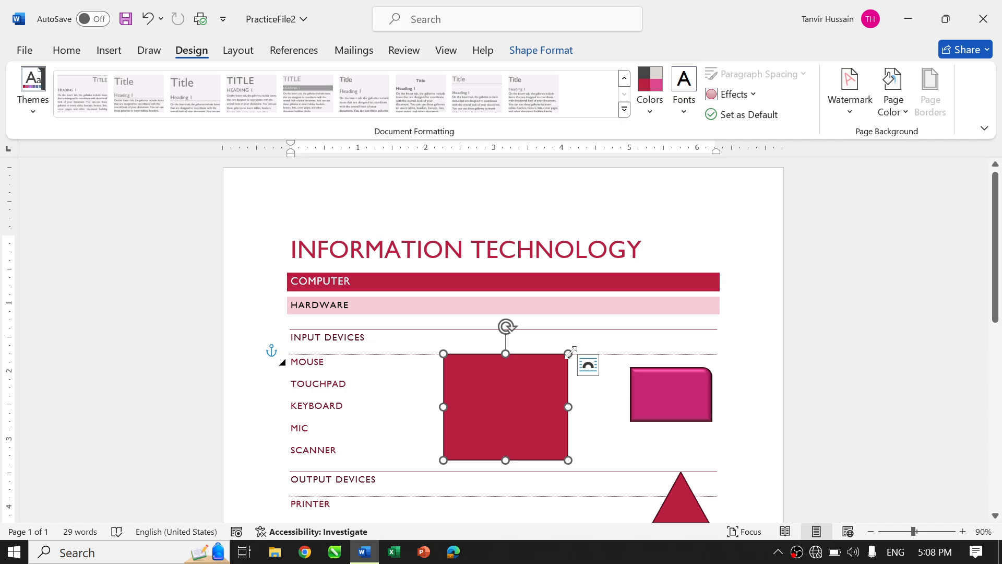
left_click_drag(568, 354, 502, 404)
- Delete the triangle, the square and the rounded-corner rectangle, leaving only the heading text
left_click(683, 509)
left_click_drag(608, 440, 584, 390)
key("Delete")
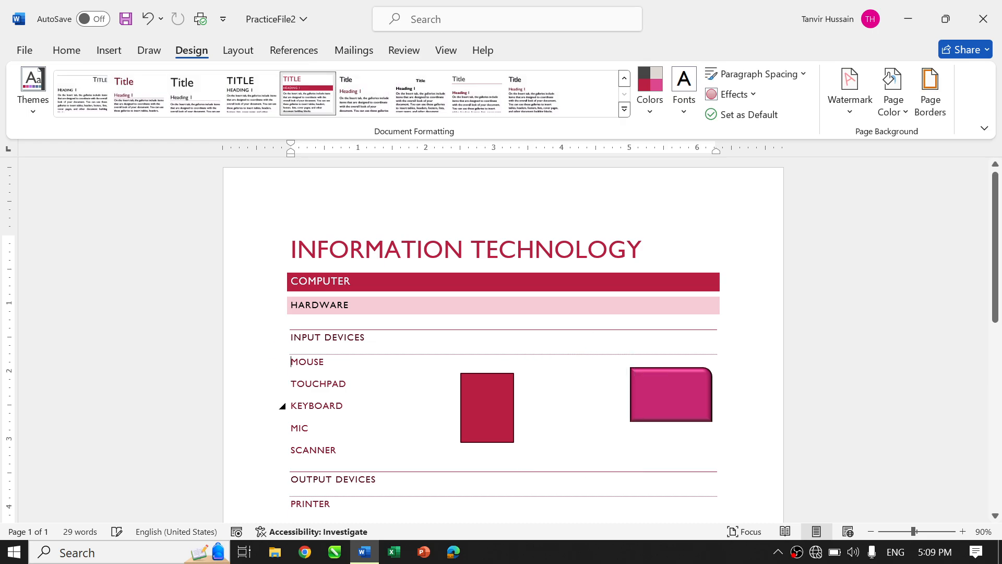
left_click(501, 405)
key("Delete")
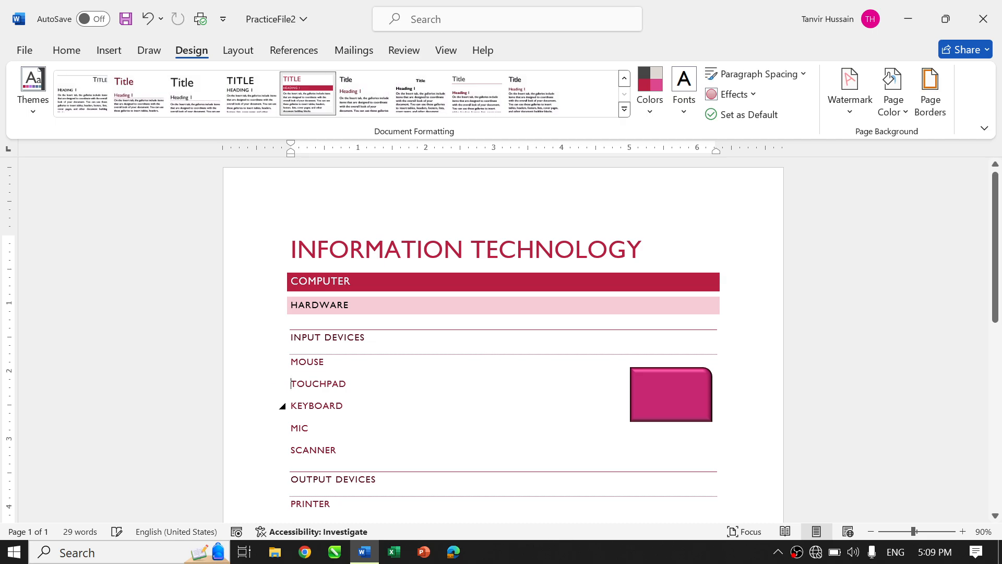
left_click(666, 388)
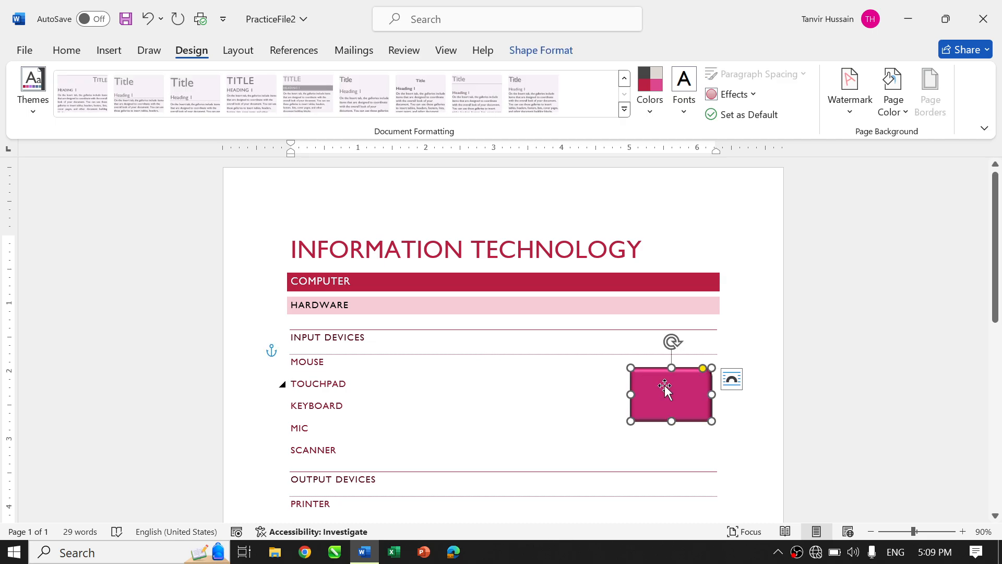
key("Delete")
- Recolor the document with the Blue Warm color set and replace it with the Red Violet color set
scroll(629, 383, "down", 3)
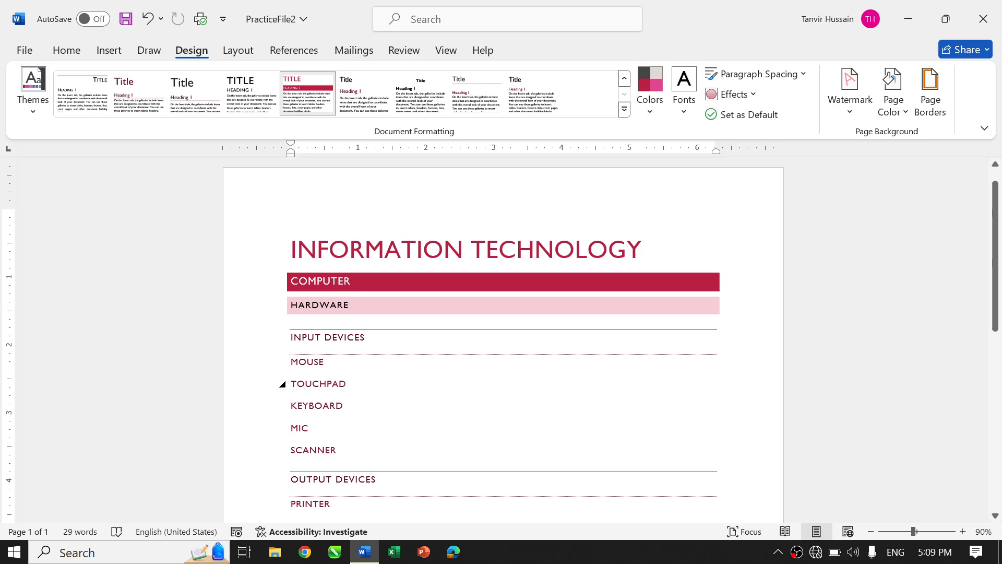
scroll(629, 383, "up", 3)
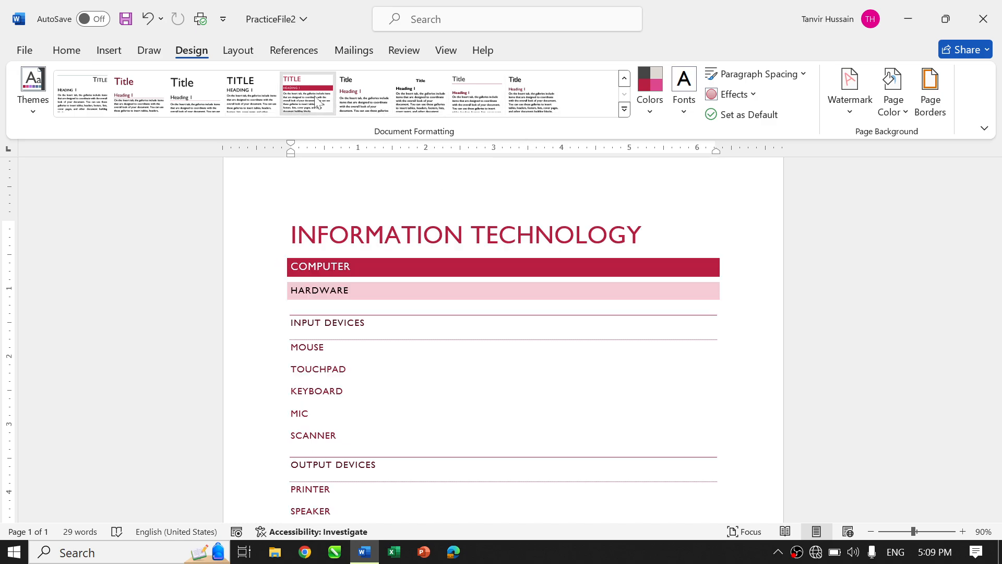
left_click(654, 104)
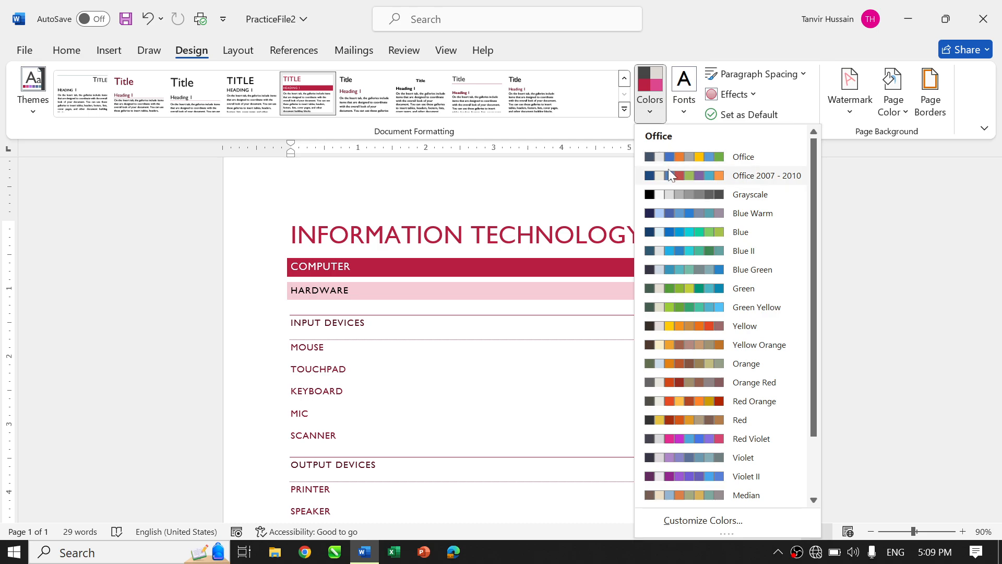
left_click(679, 212)
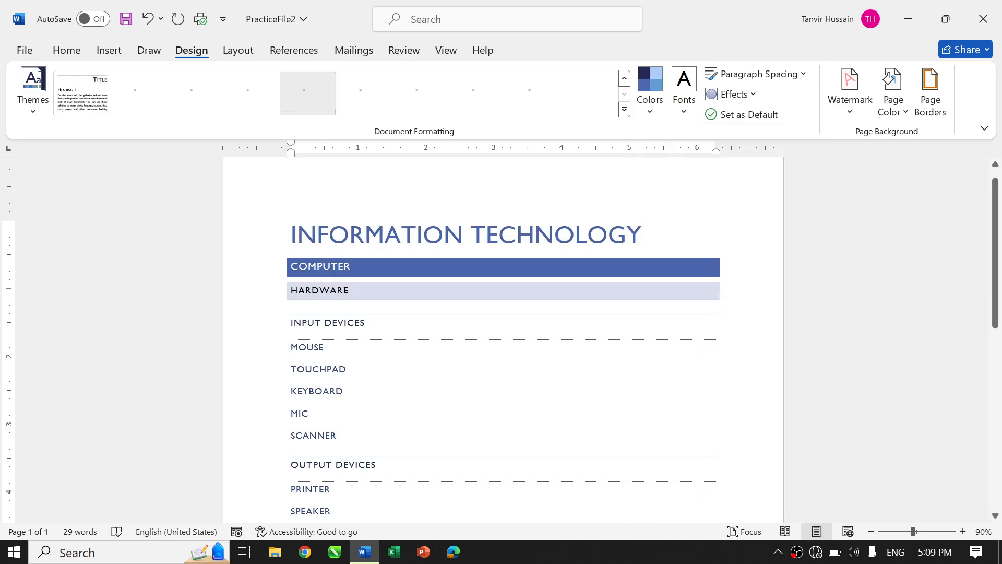
left_click(659, 107)
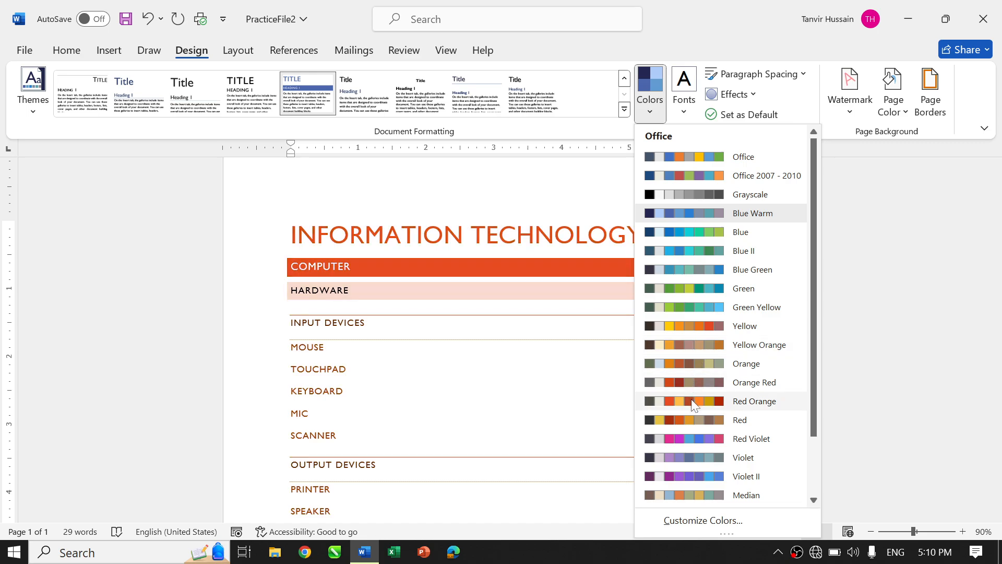
left_click(694, 437)
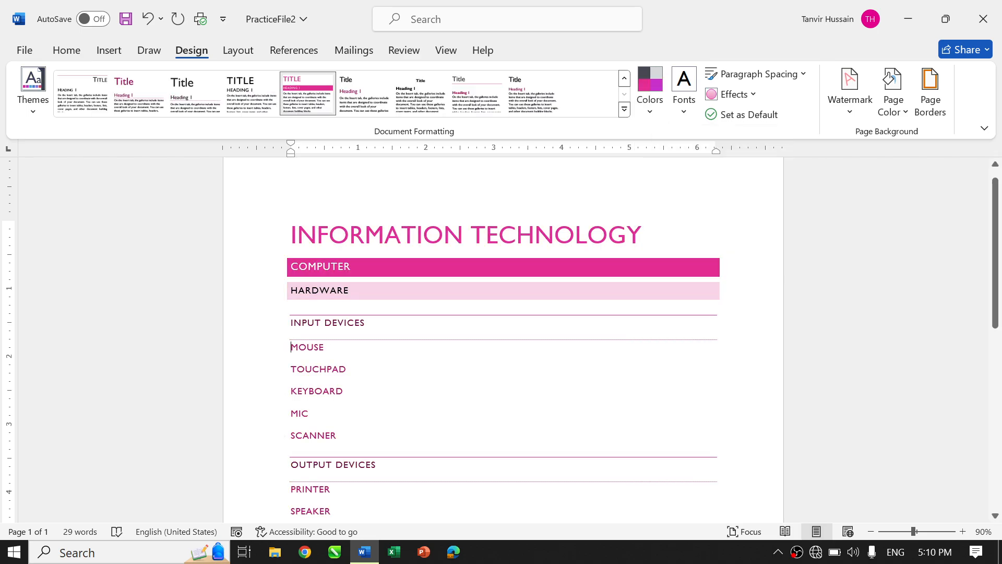
- Preview several theme font sets and apply the Tw Cen MT fonts to the document
left_click(684, 94)
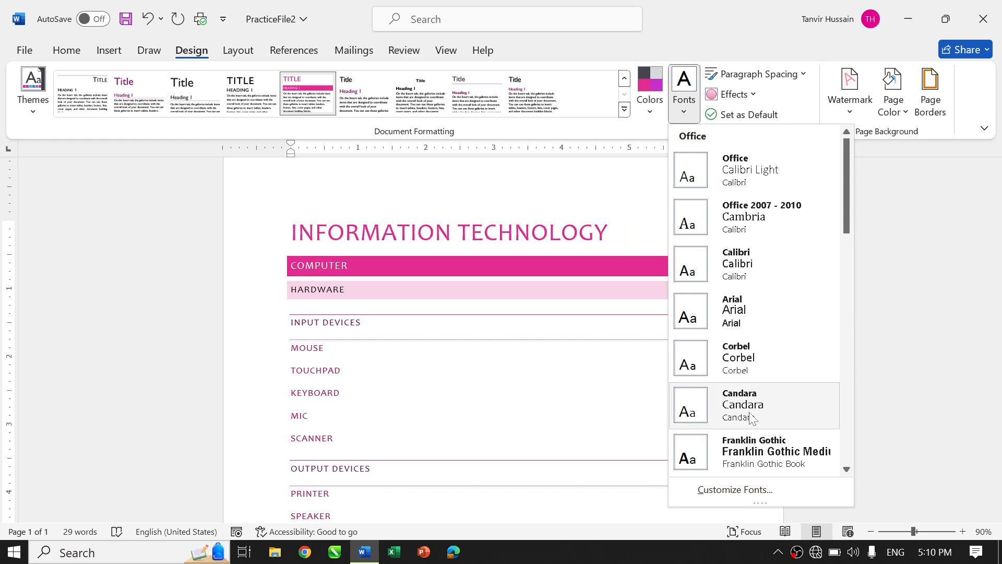
key("Down")
key("Down")
key("Down")
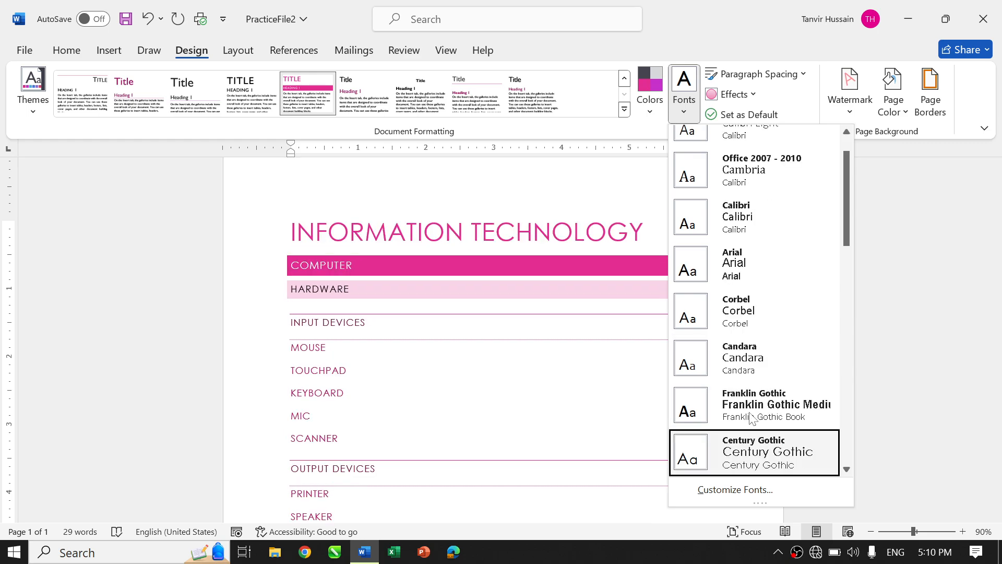
scroll(752, 417, "down", 1)
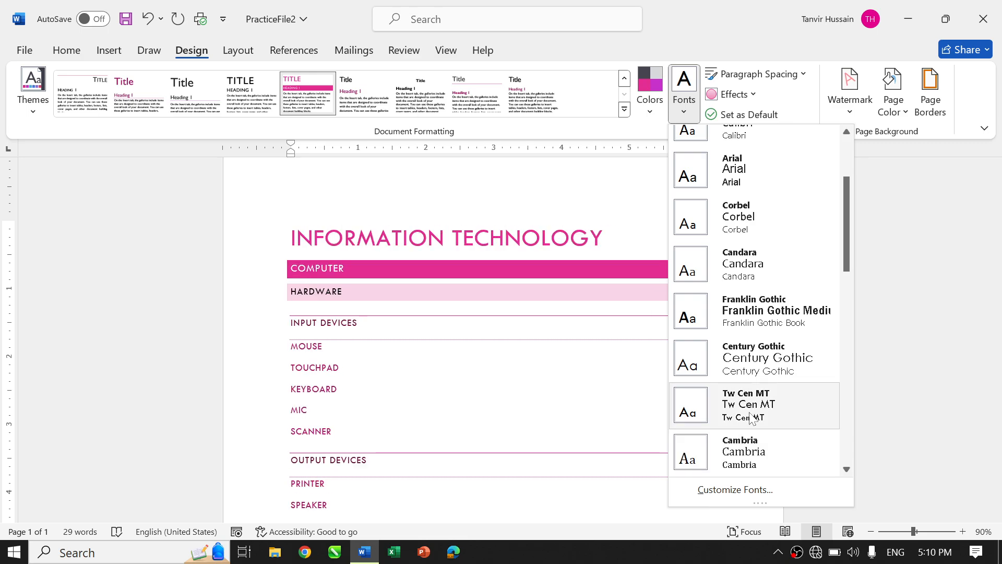
left_click(768, 410)
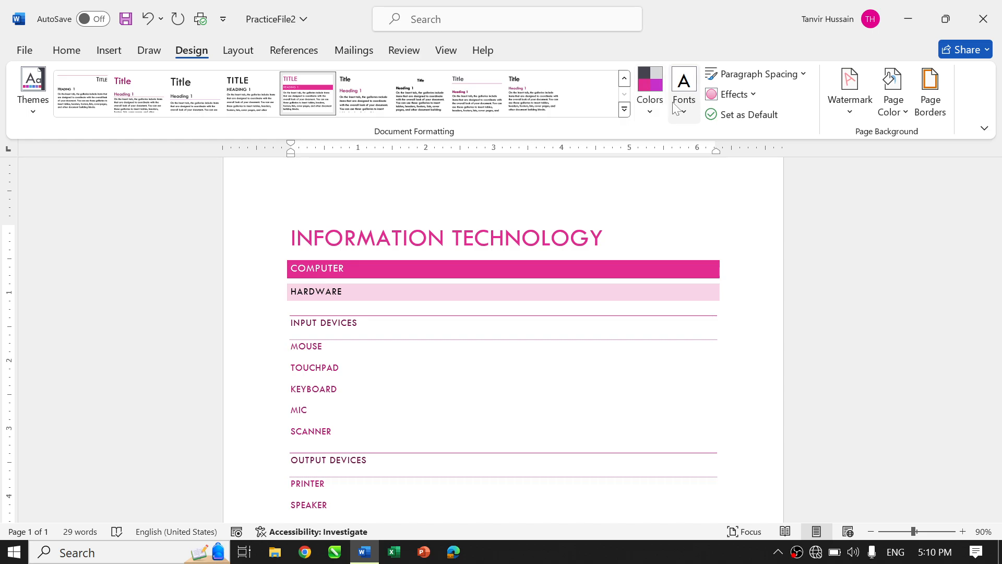
left_click(654, 105)
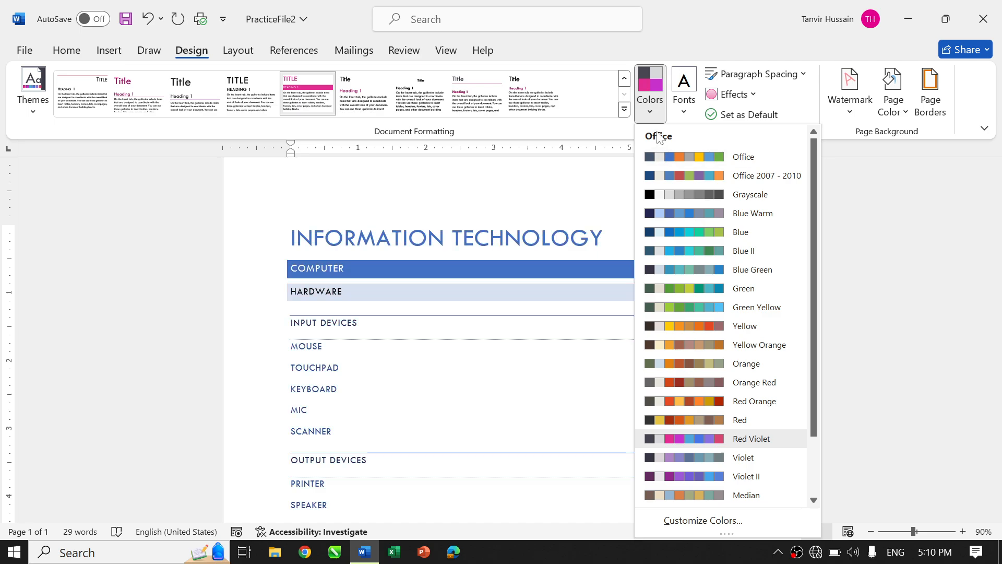
left_click(652, 46)
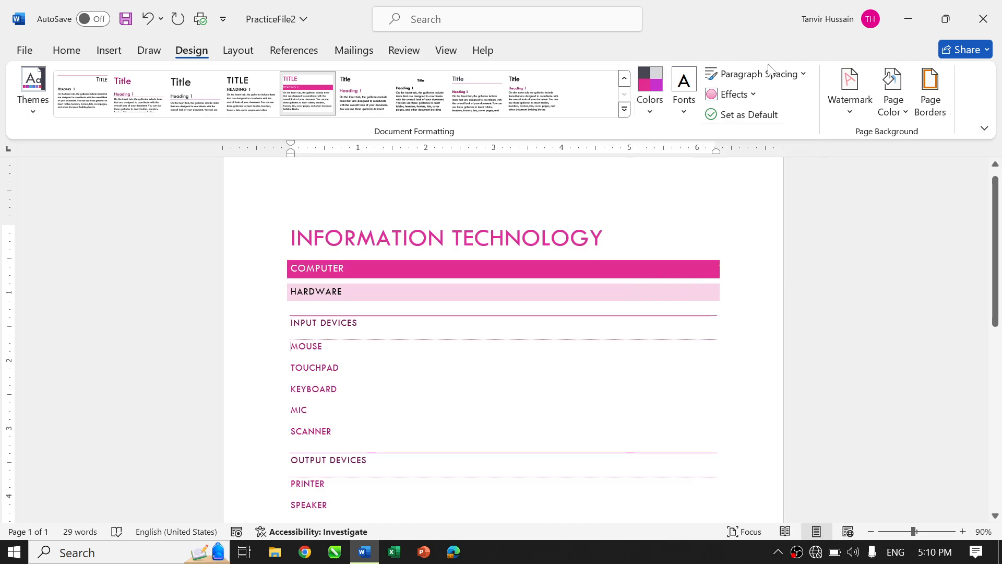
- Review the custom paragraph spacing defaults for this document and accept them without changing any value
left_click(788, 74)
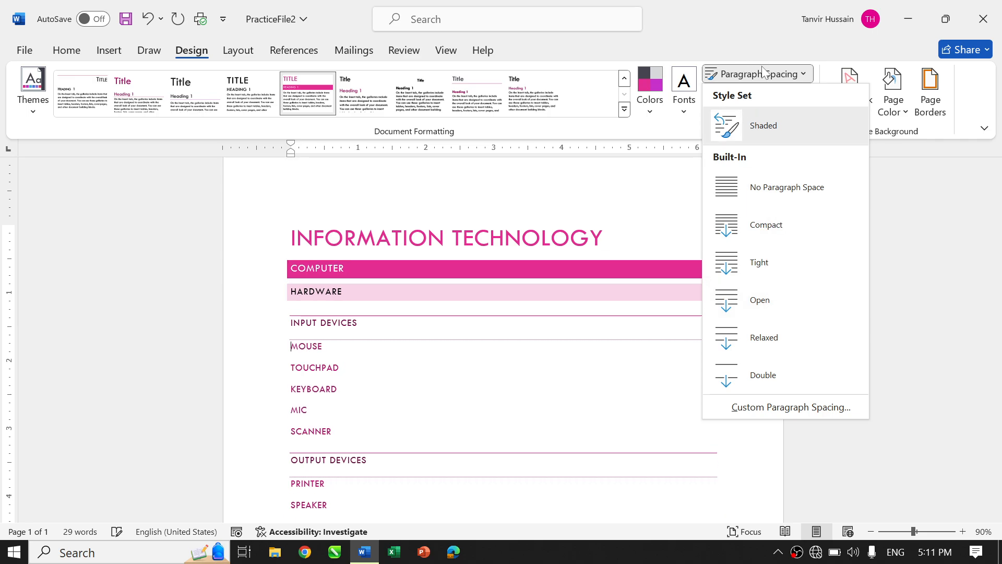
left_click(805, 405)
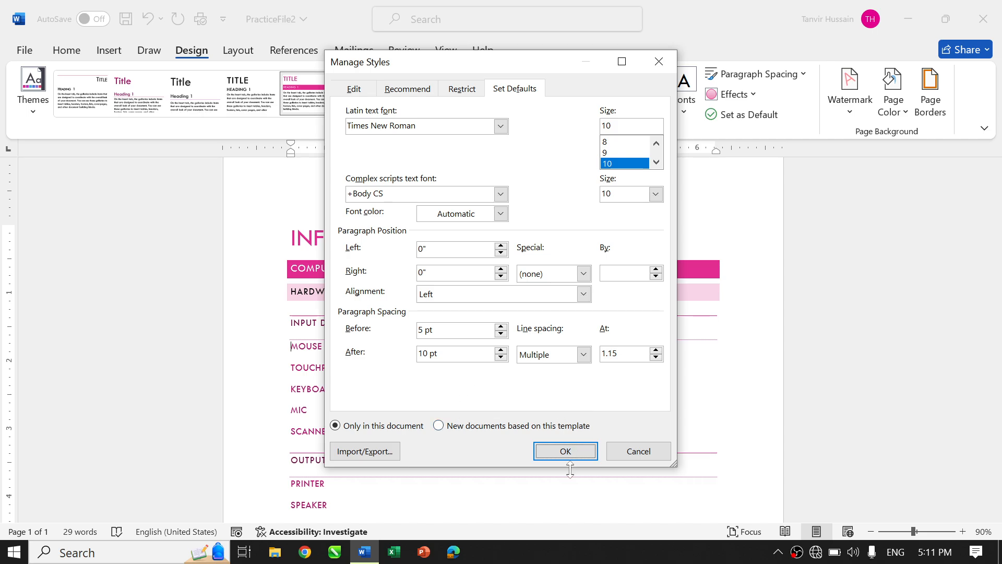
left_click(568, 453)
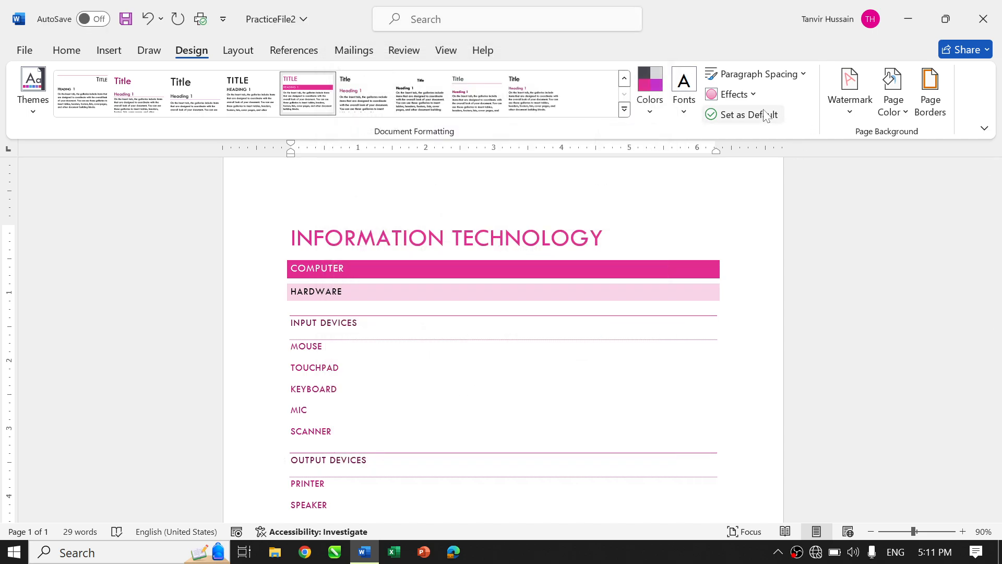
left_click(754, 95)
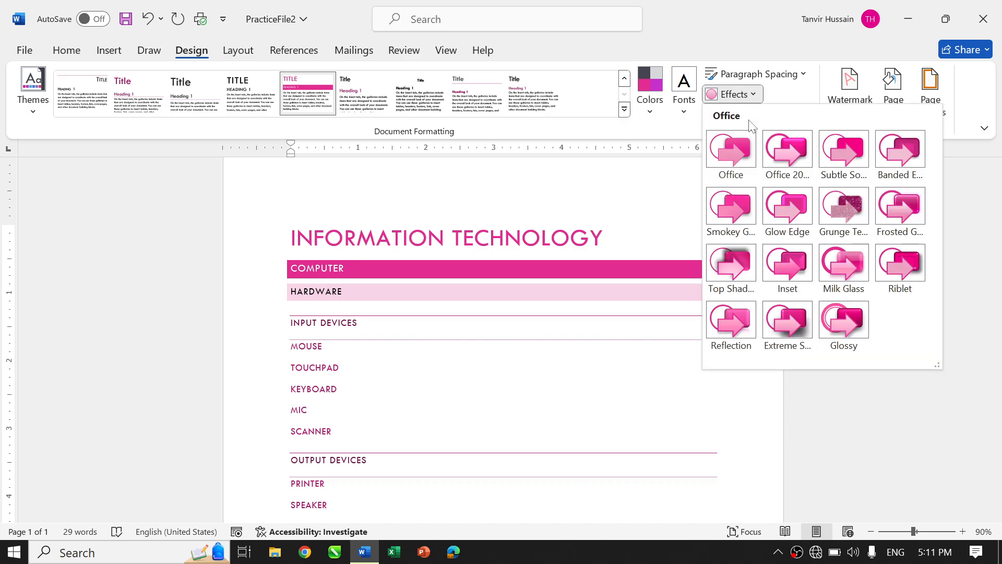
left_click(282, 389)
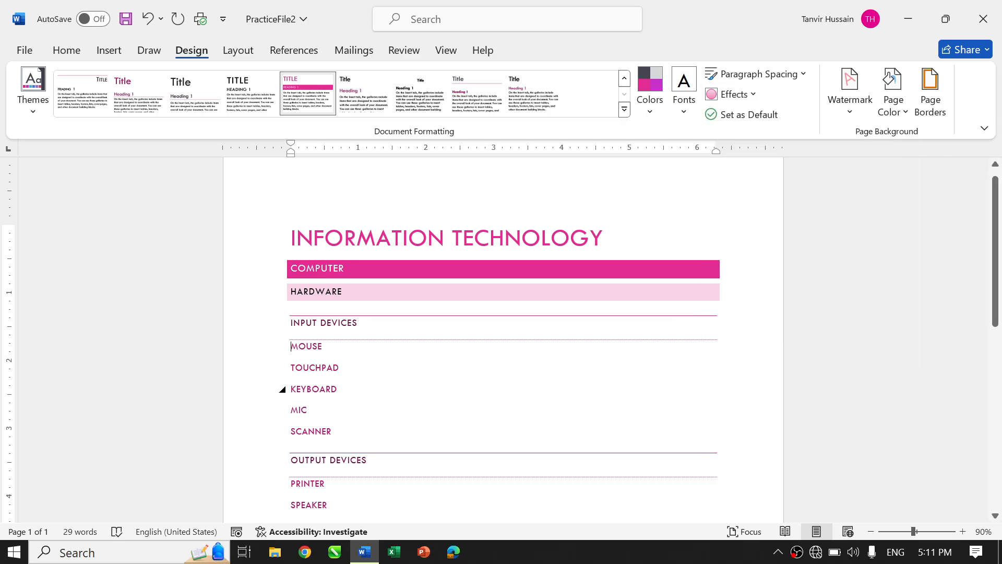
left_click(755, 95)
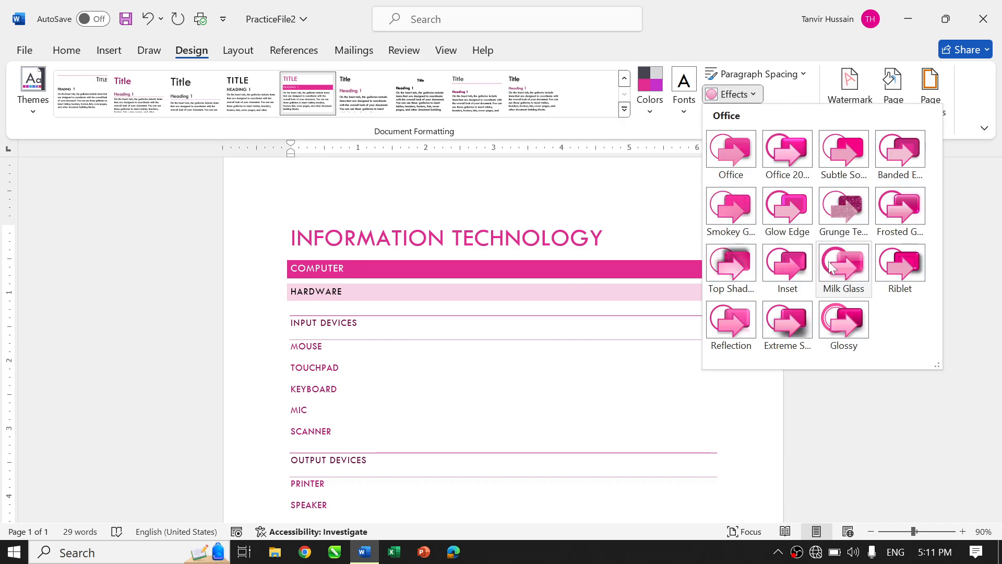
left_click(282, 364)
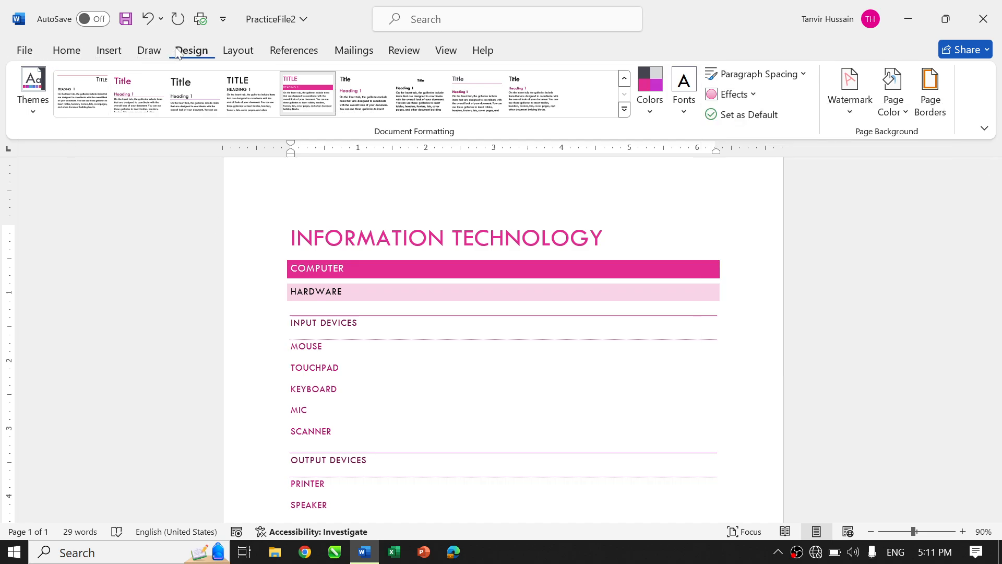
- Draw an ellipse about 1.41" wide and 1.18" high beside the device list and an overlapping rectangle about 1.94" by 1.12"
left_click(109, 50)
left_click(214, 80)
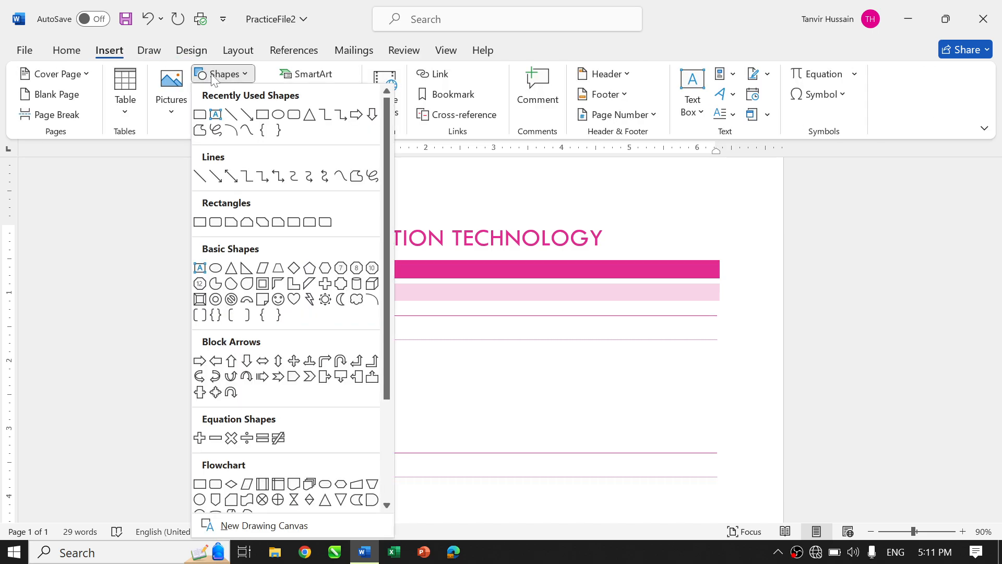
left_click(279, 116)
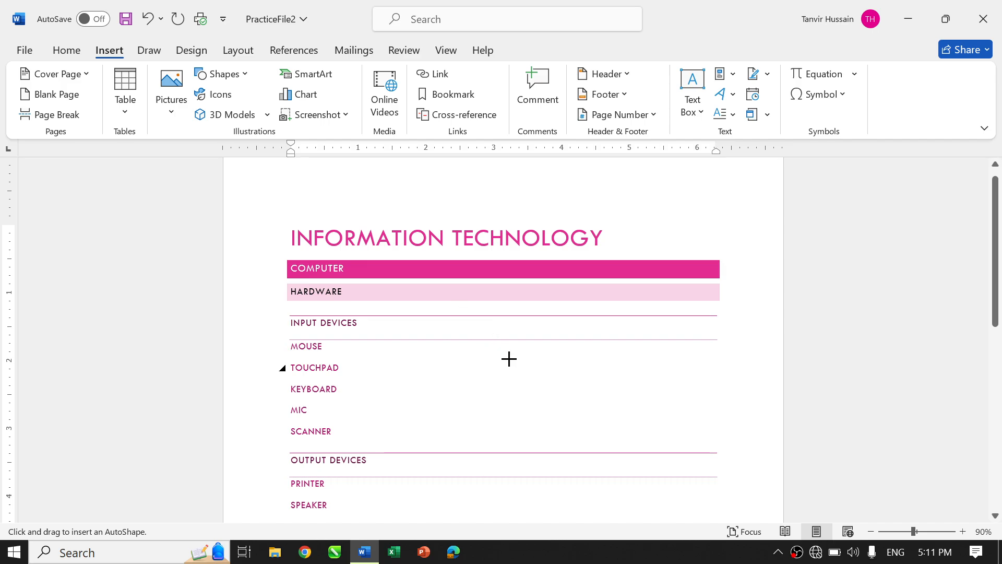
left_click_drag(509, 358, 605, 439)
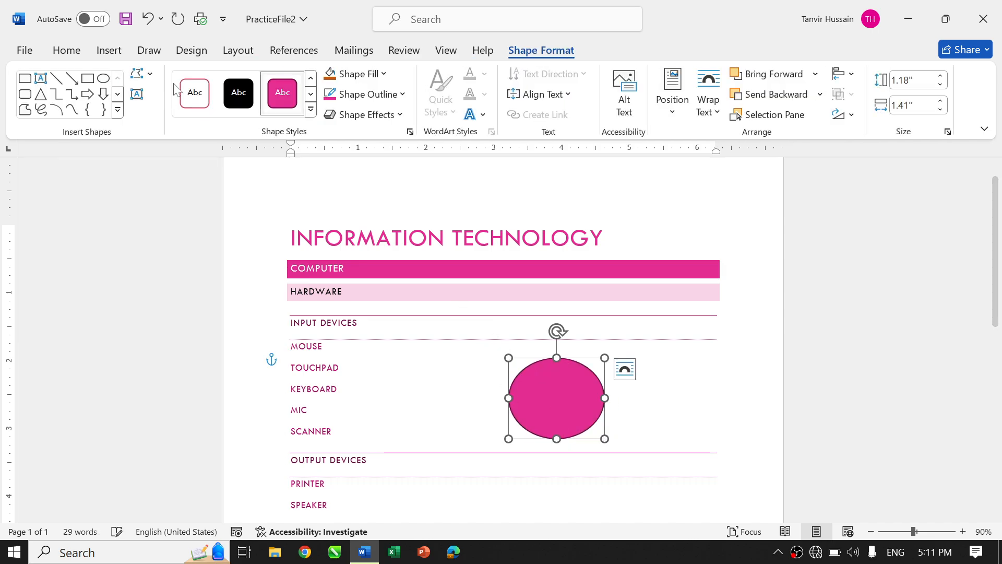
left_click(88, 79)
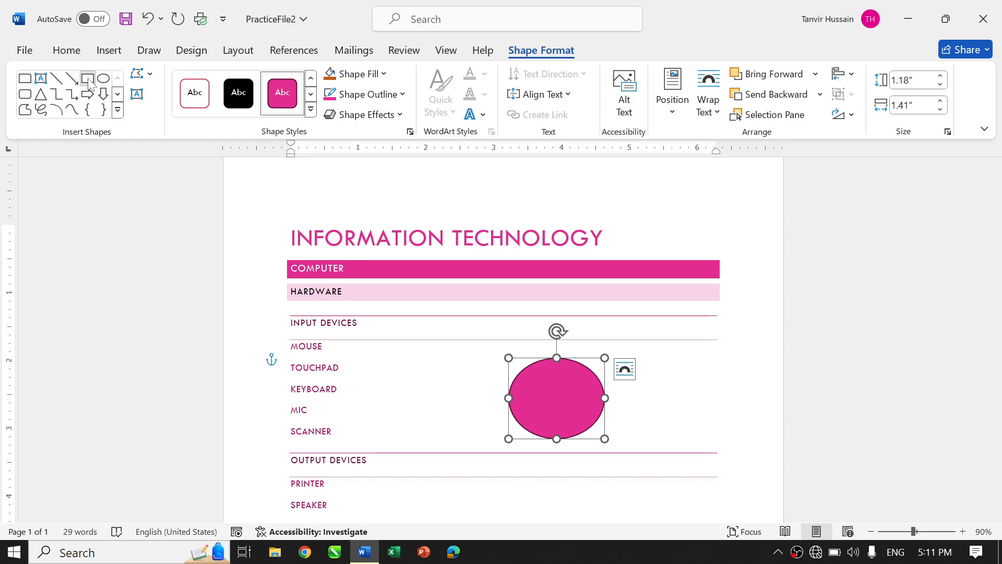
left_click_drag(572, 353, 704, 429)
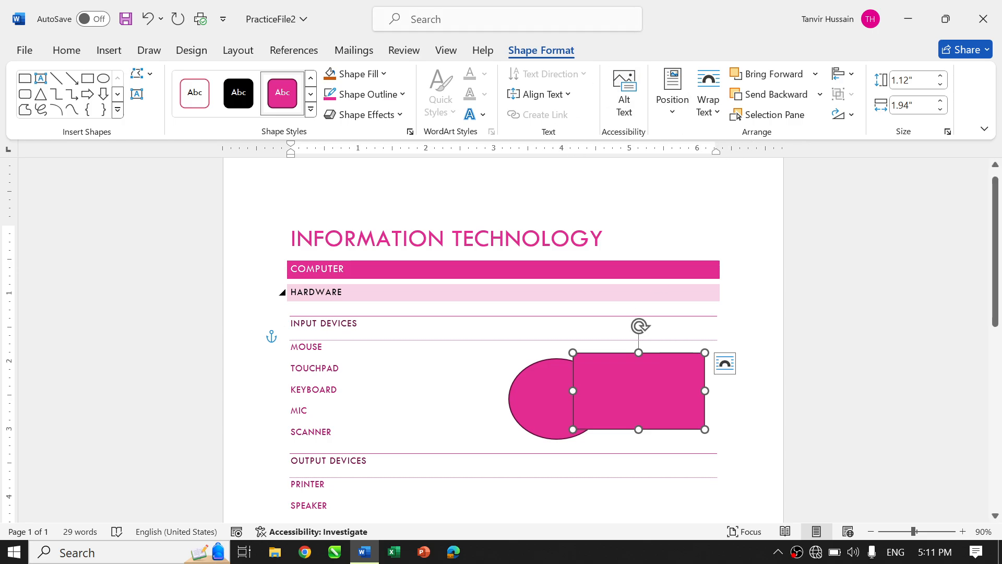
- Apply the Smokey Glass theme effects to the document and replace them with the Extreme Shadow effects
left_click(191, 50)
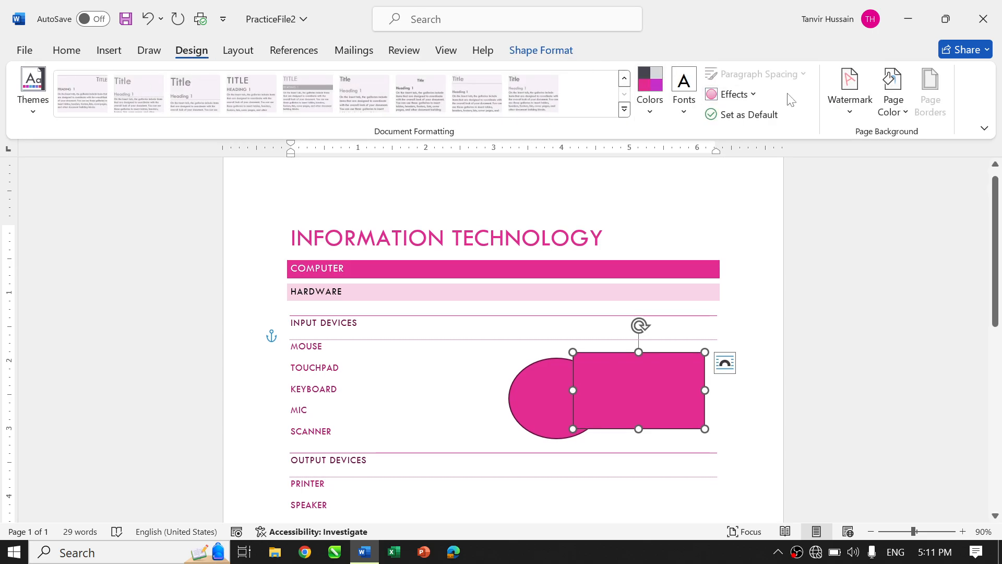
left_click(752, 96)
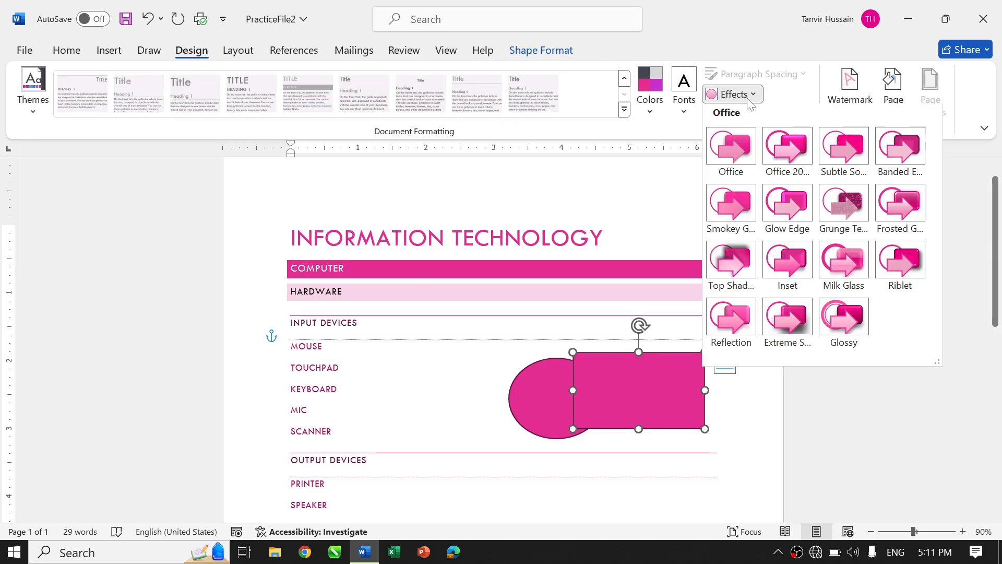
left_click(735, 202)
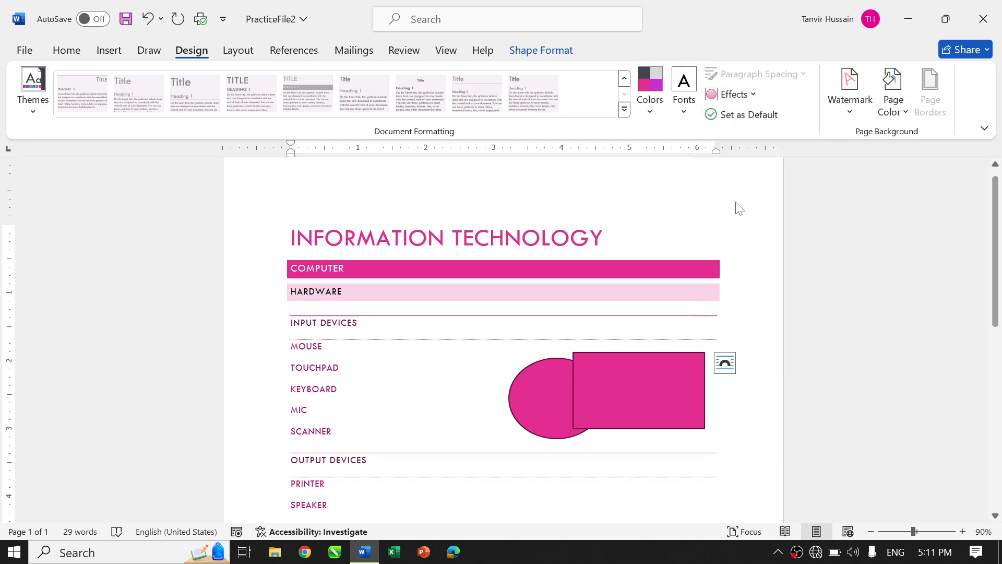
left_click(734, 94)
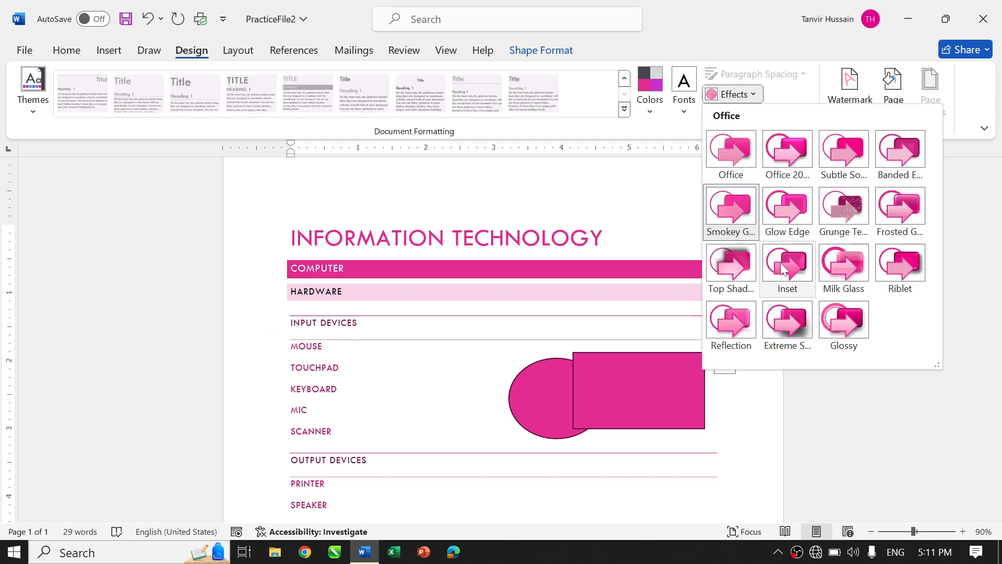
left_click(793, 334)
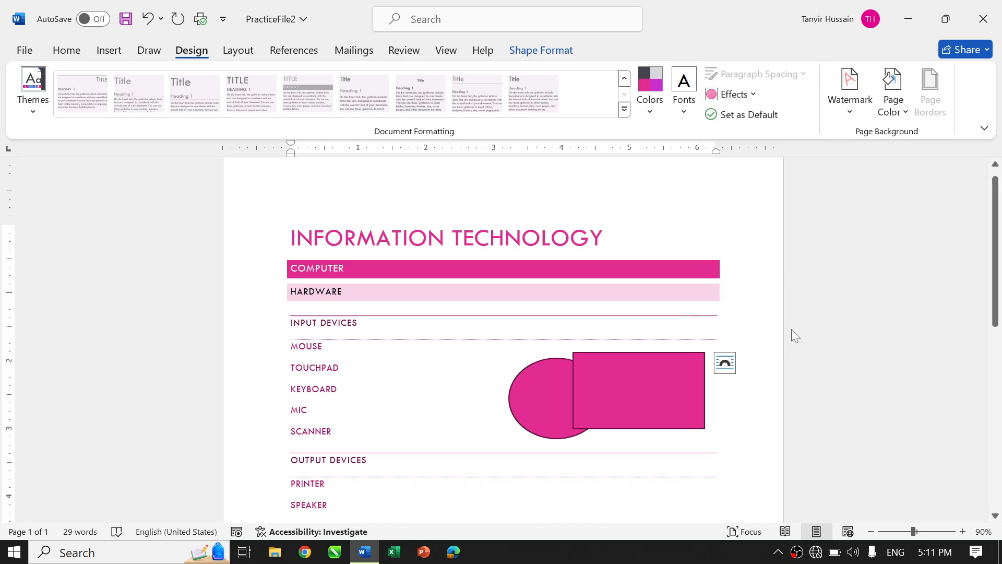
- Move the rectangle and the ellipse apart so they no longer overlap, and apply the Milk Glass theme effects
left_click(679, 399)
mouse_move(681, 403)
left_mouse_down()
mouse_move(705, 463)
mouse_move(689, 402)
mouse_move(687, 413)
left_mouse_up()
left_click_drag(557, 412, 521, 392)
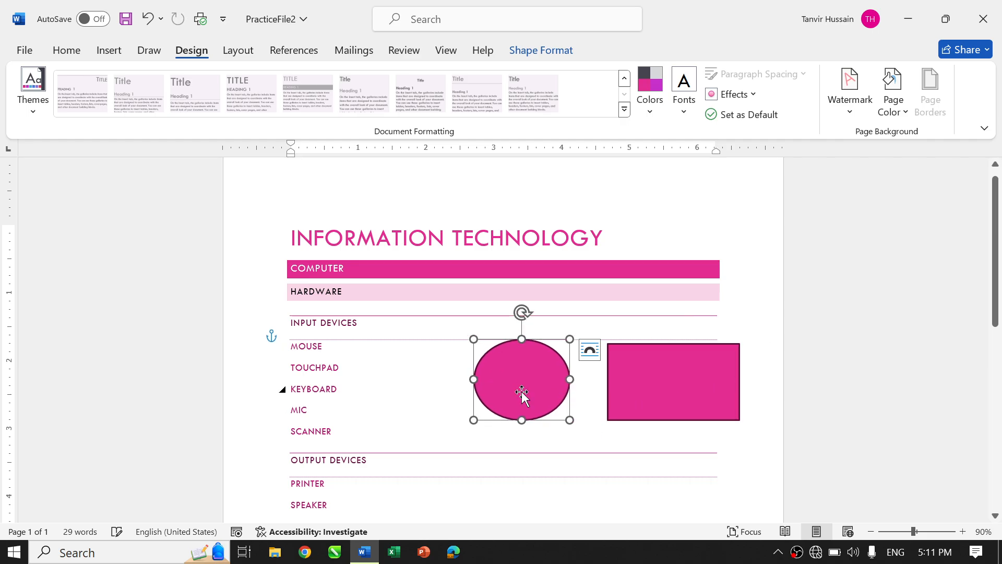
left_click(736, 95)
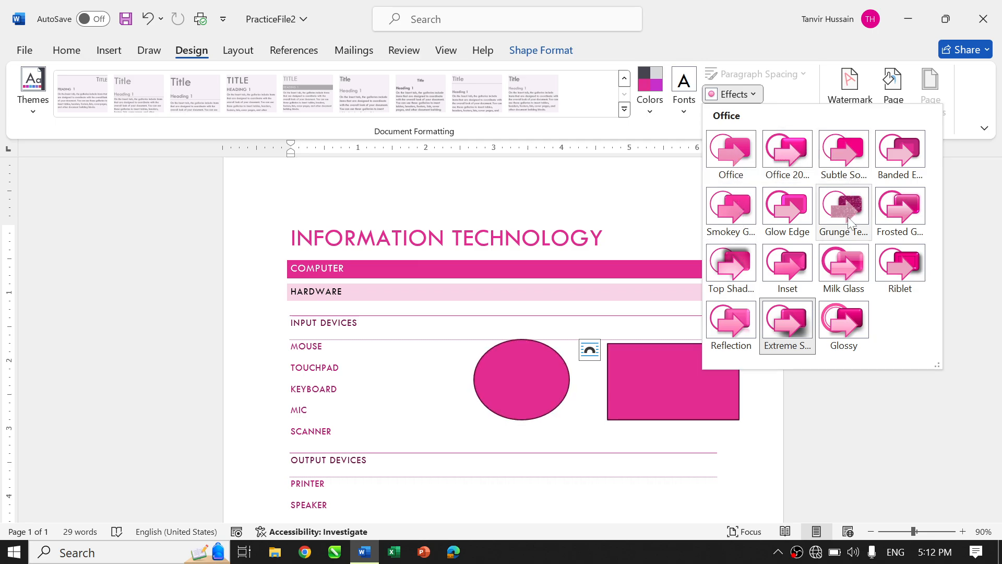
left_click(854, 281)
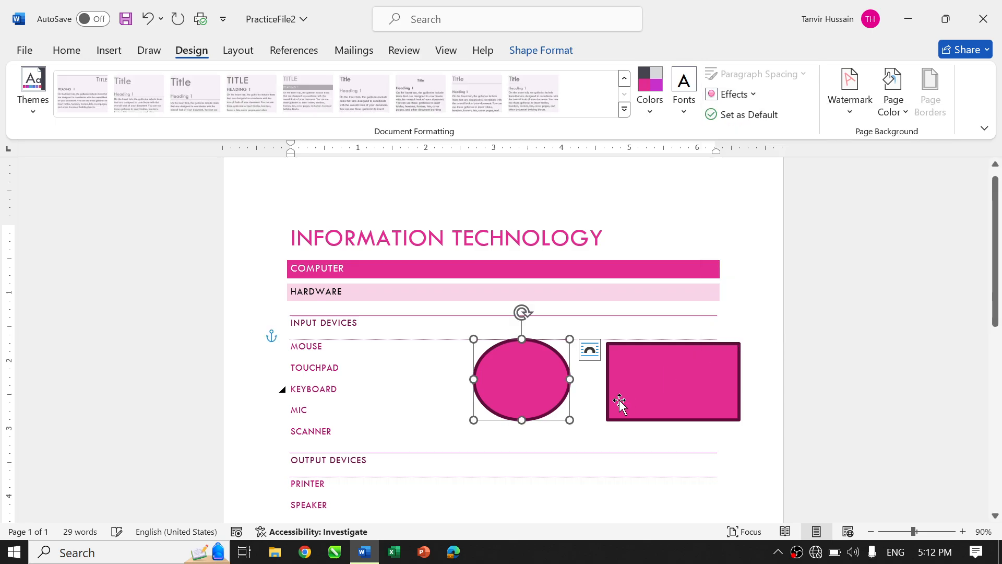
- Delete the rectangle and the ellipse beside the device list
left_click(674, 381)
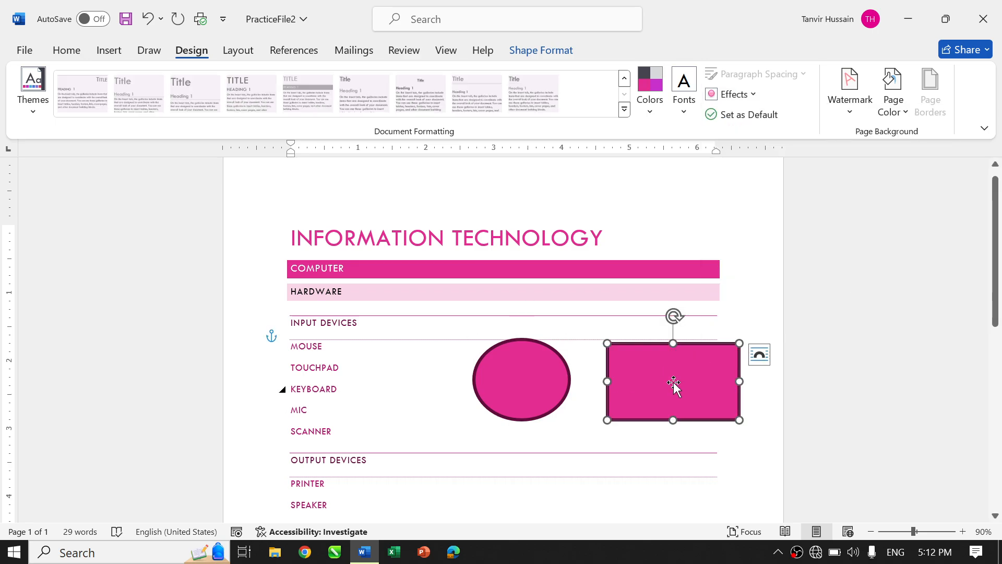
key("Delete")
left_click(517, 386)
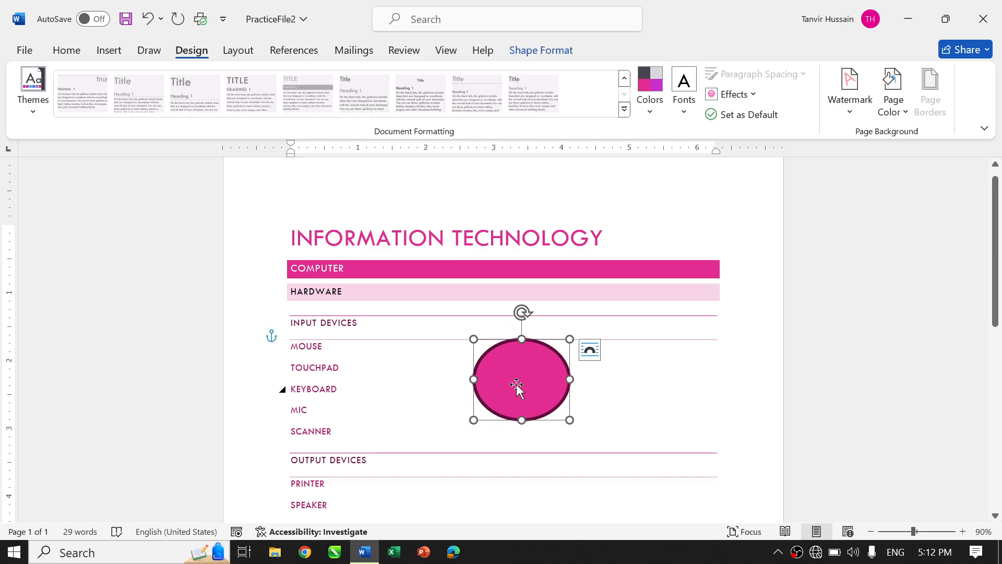
key("Delete")
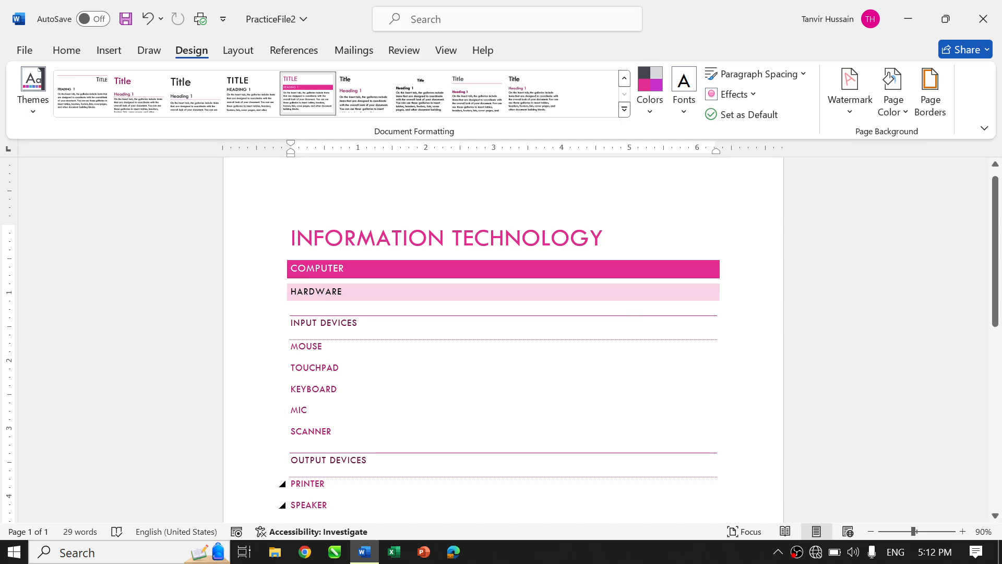
- Save the document's current theme as a custom Office theme named ReportTheme and check for it among the custom themes
scroll(439, 486, "down", 3)
scroll(438, 486, "up", 4)
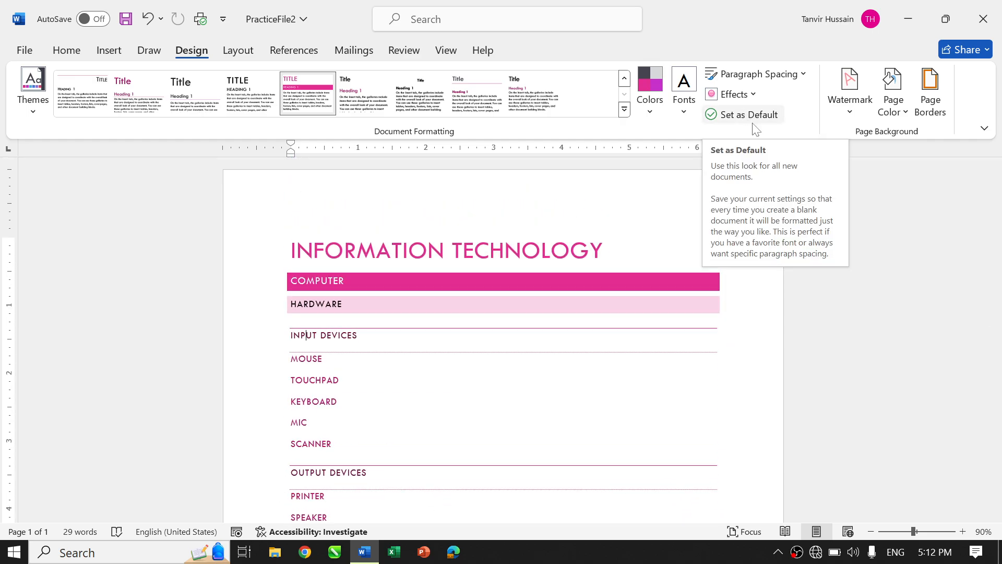
left_click(46, 114)
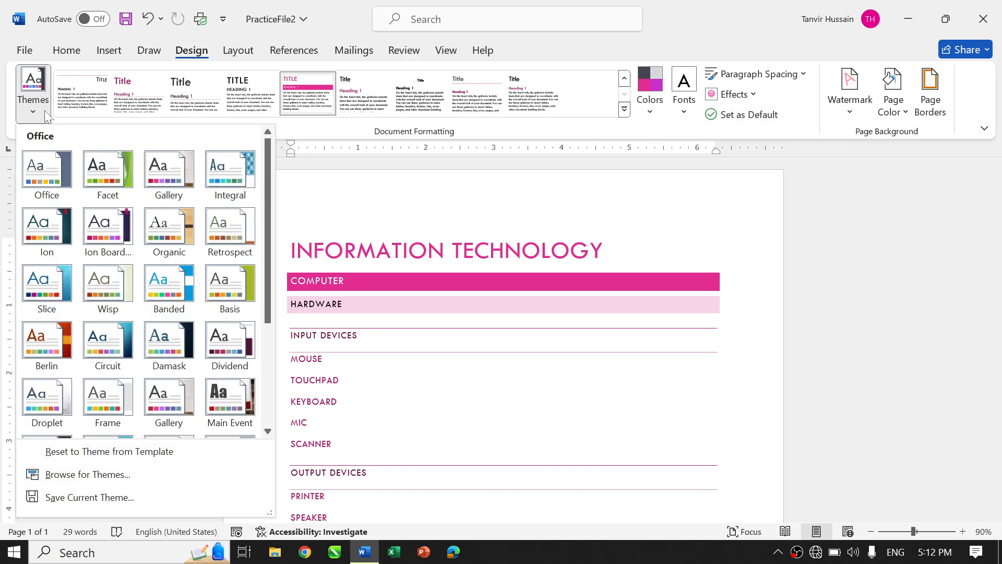
left_click(97, 498)
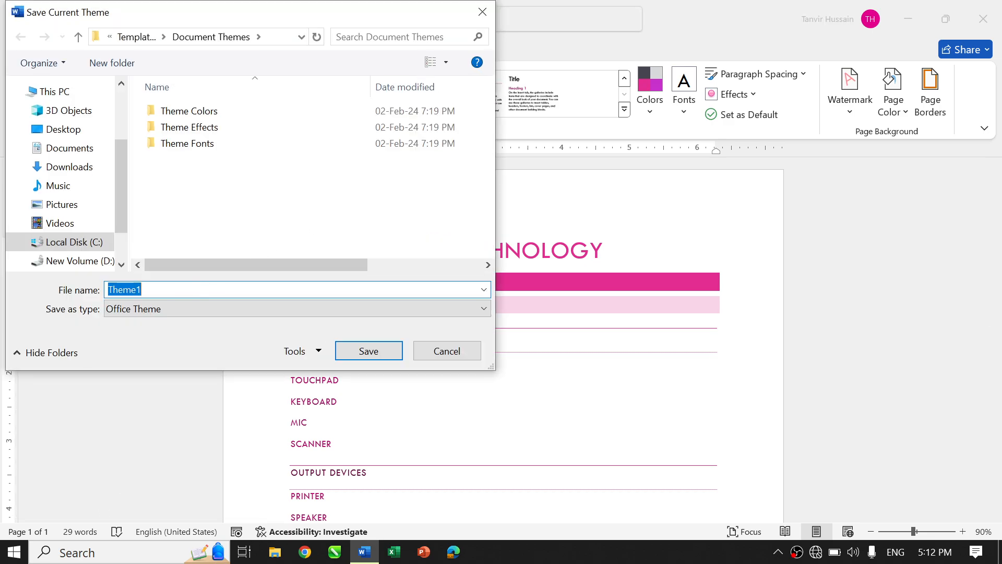
type("My")
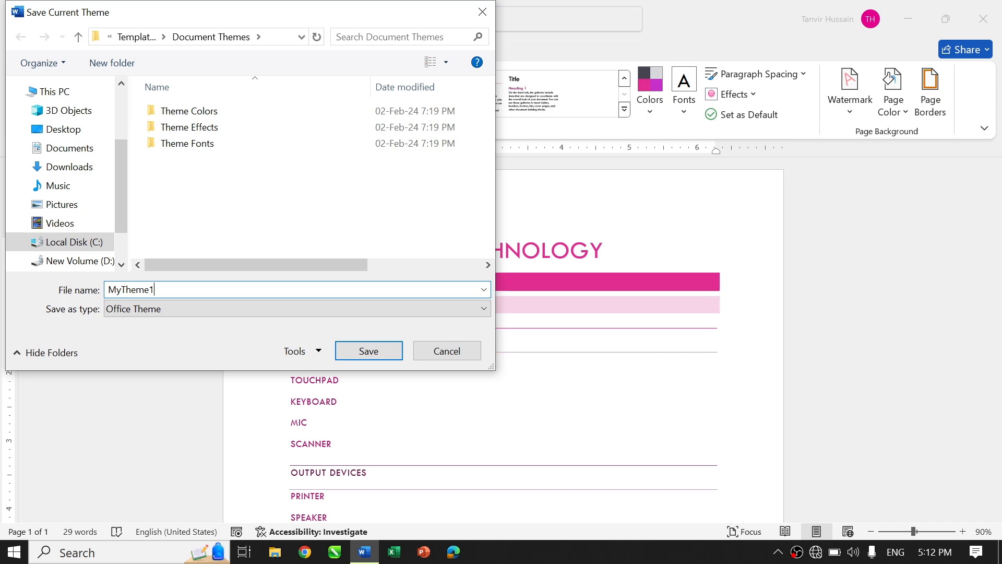
key("ctrl+a")
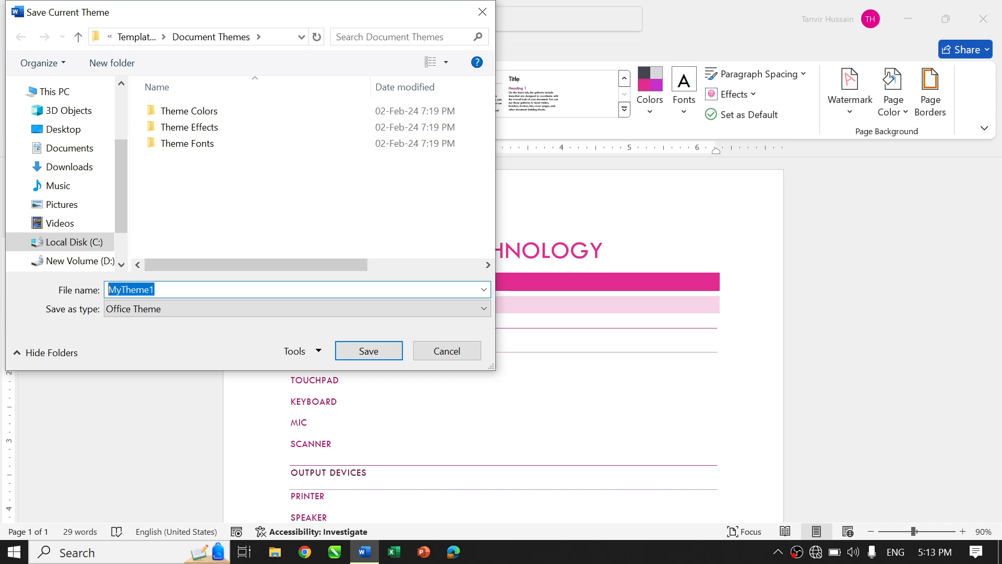
type("Report")
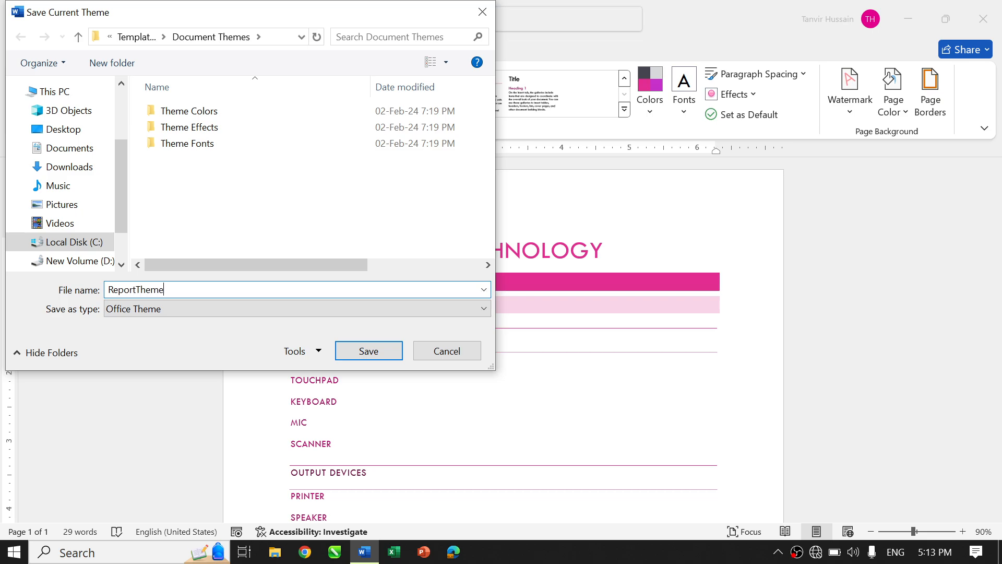
left_click(393, 354)
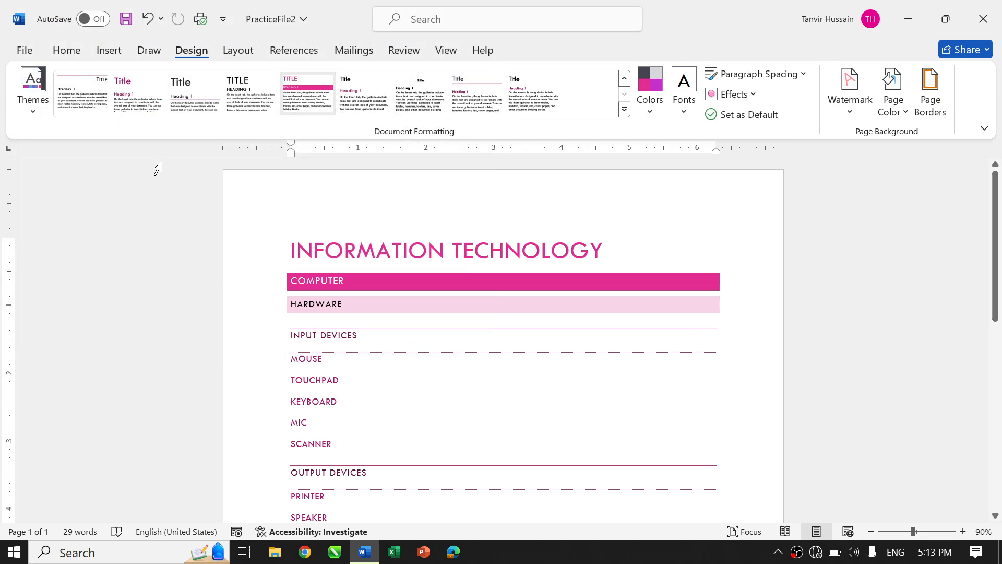
left_click(34, 102)
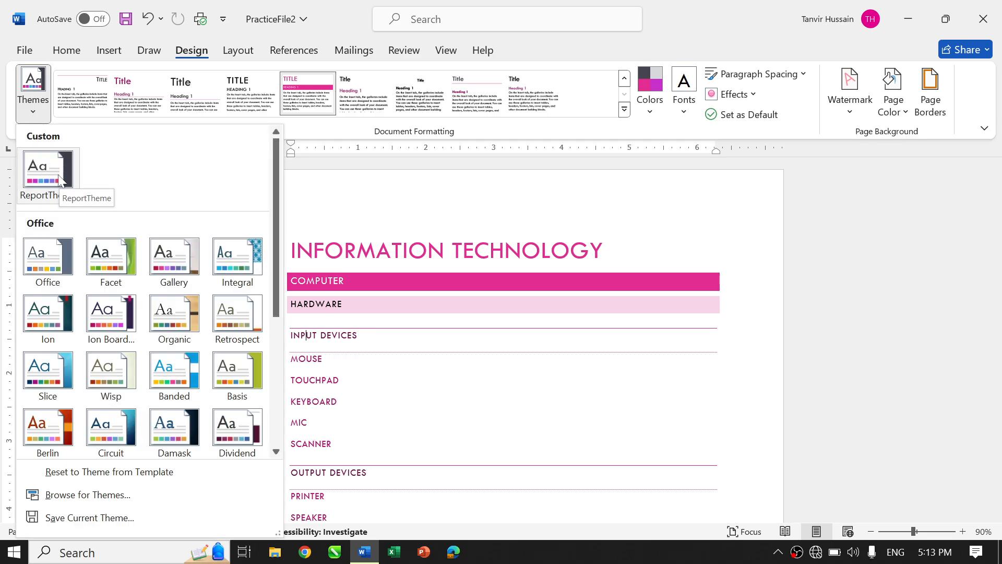
left_click(496, 345)
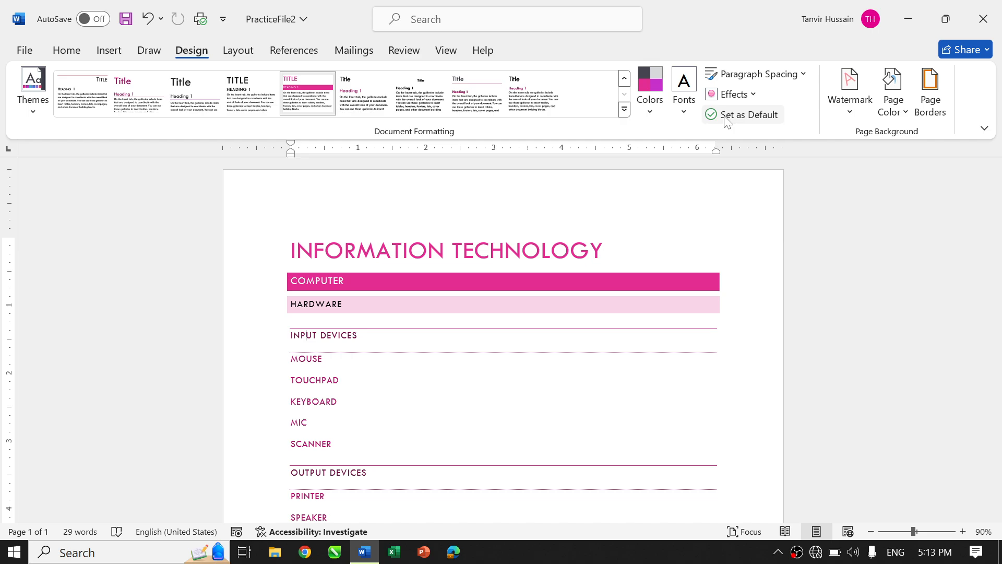
- Add a custom text watermark reading ASAP in Tw Cen MT, semitransparent with diagonal layout
left_click(861, 93)
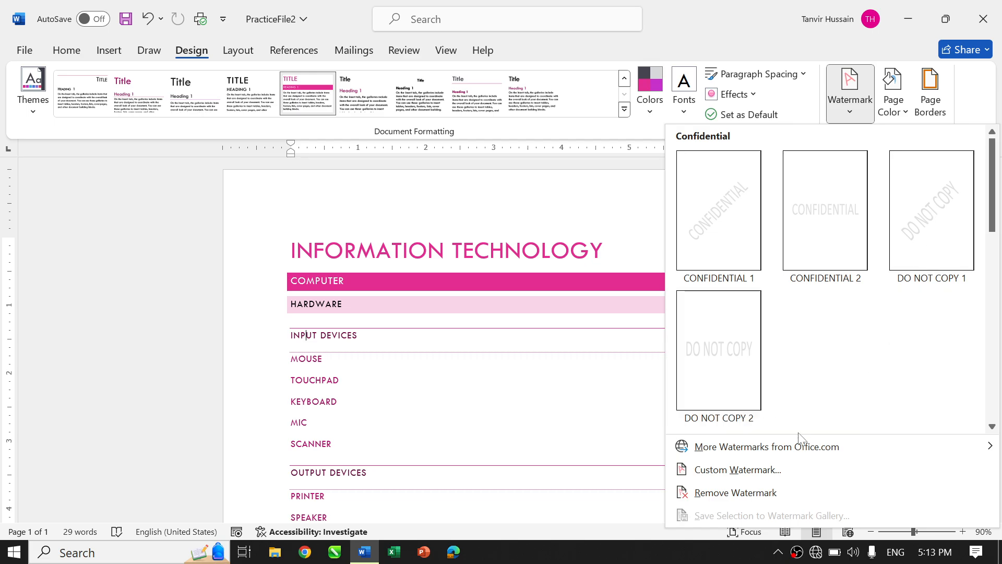
left_click(767, 470)
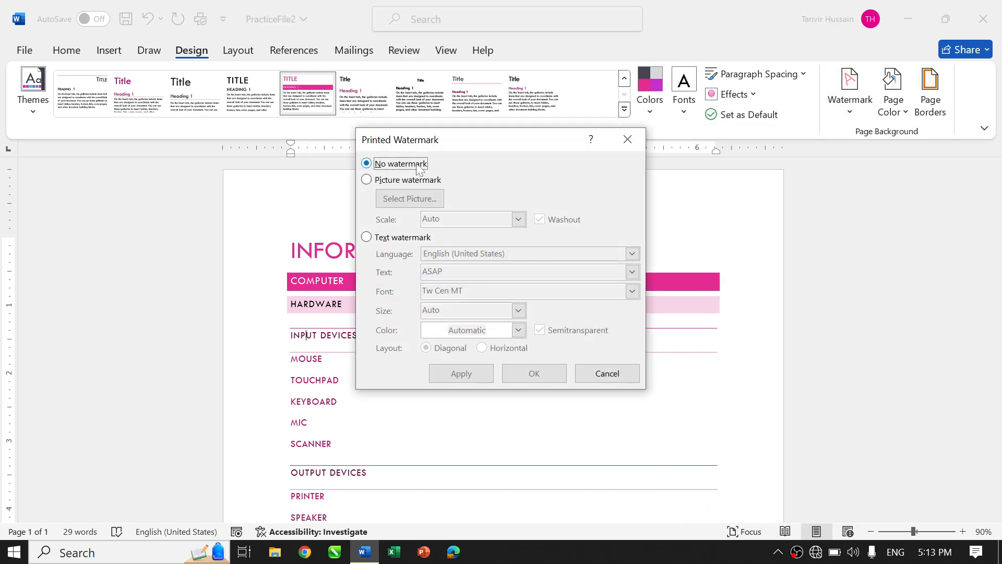
left_click(383, 239)
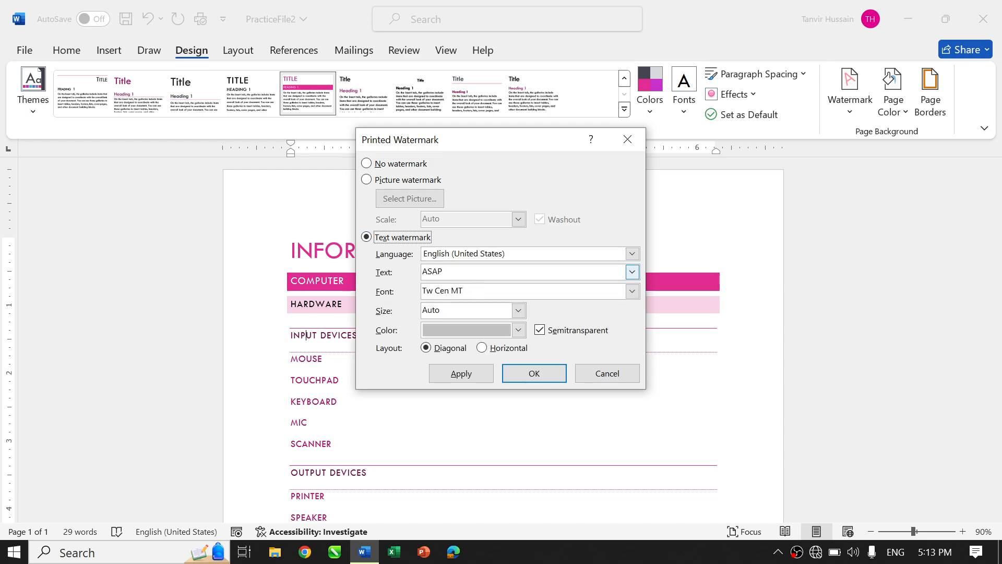
left_click_drag(459, 272, 325, 259)
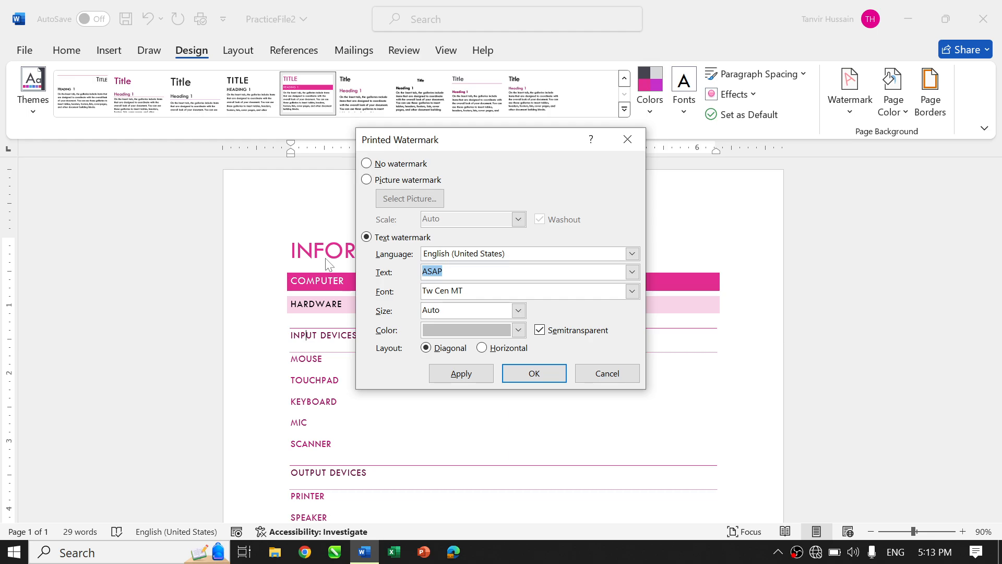
left_click(455, 378)
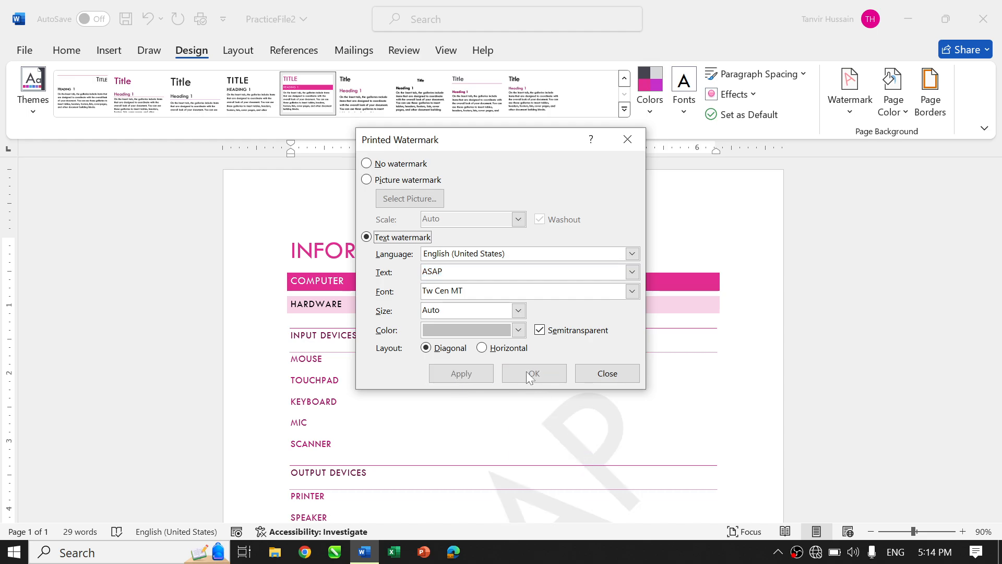
left_click(607, 374)
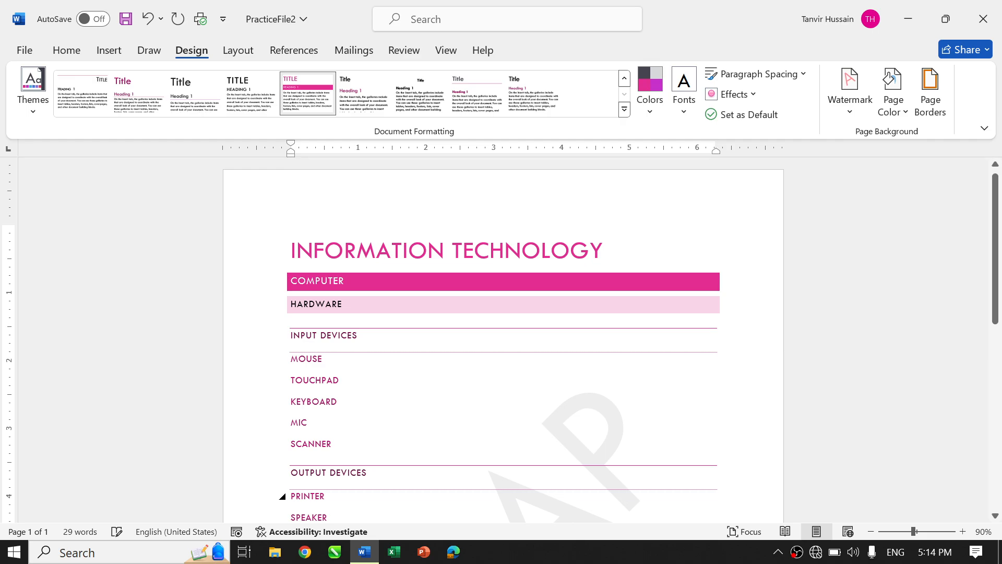
- Replace the ASAP text watermark with a washout picture watermark using Picture1111.png from the Pictures folder at Auto scale
scroll(470, 485, "down", 4)
scroll(503, 339, "down", 2)
scroll(504, 340, "up", 5)
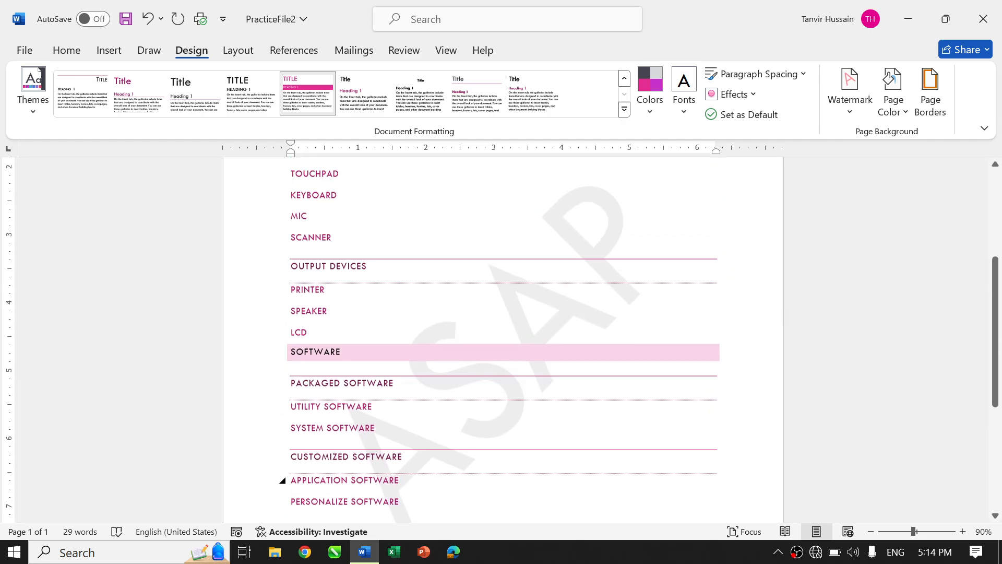
left_click(849, 104)
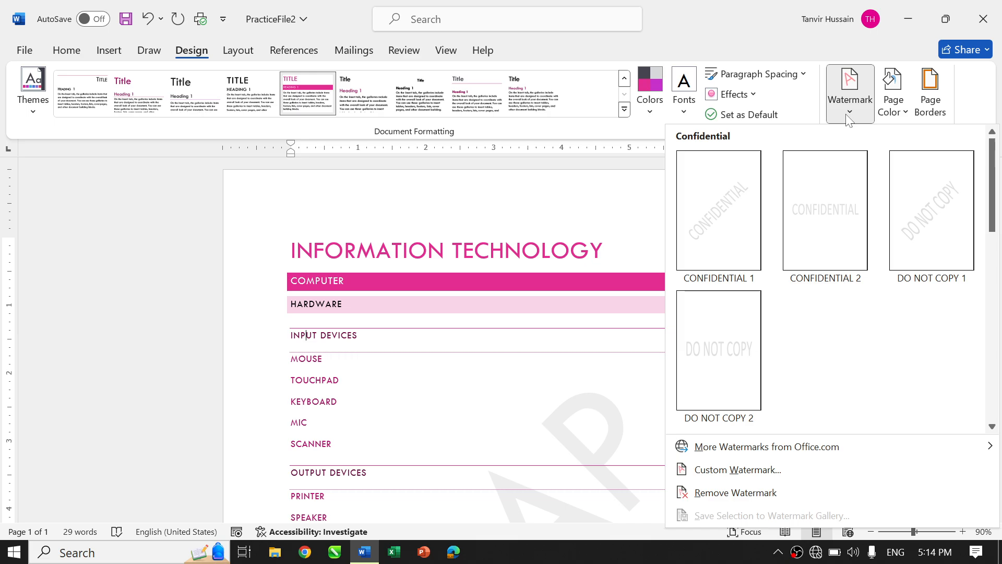
left_click(780, 472)
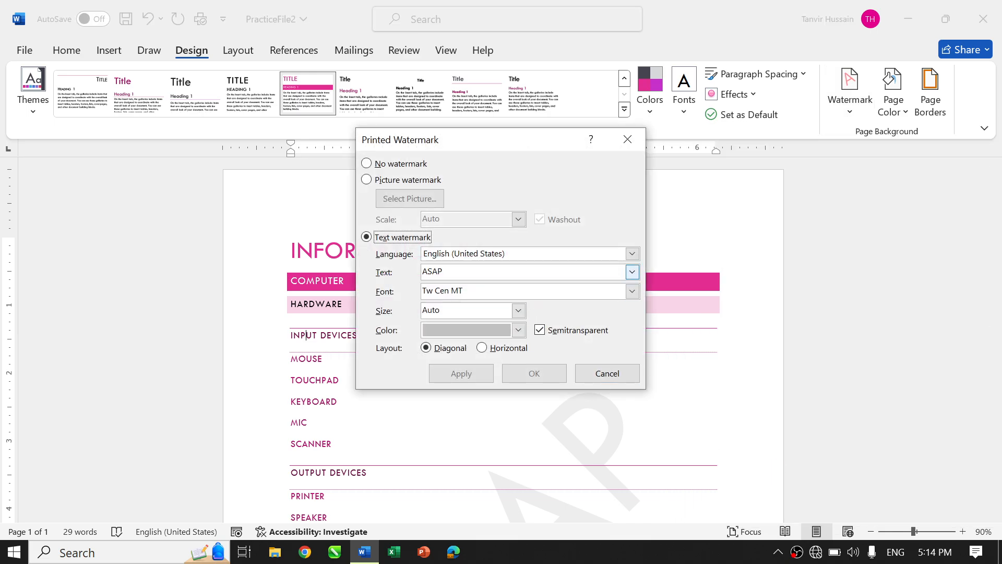
left_click(632, 272)
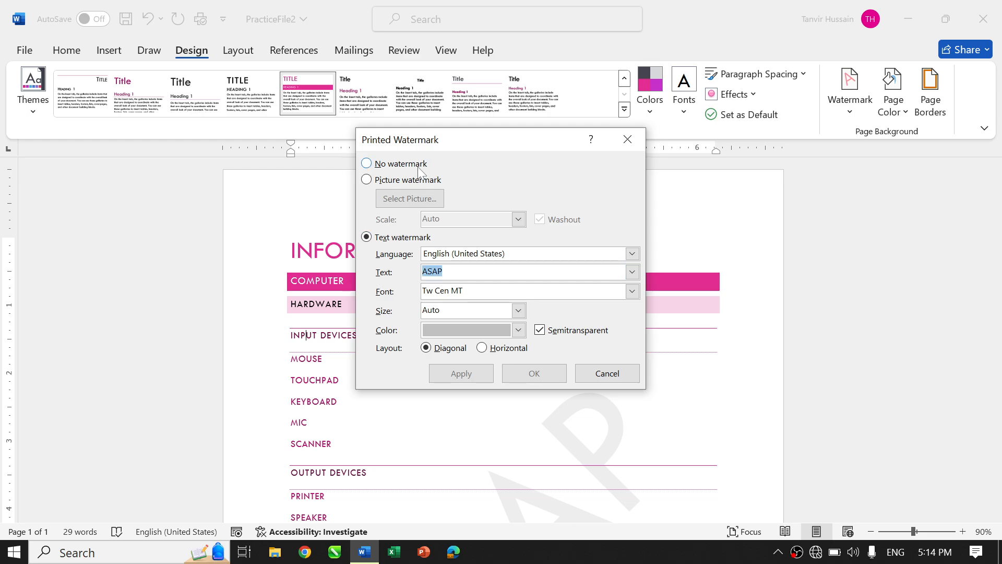
left_click(393, 166)
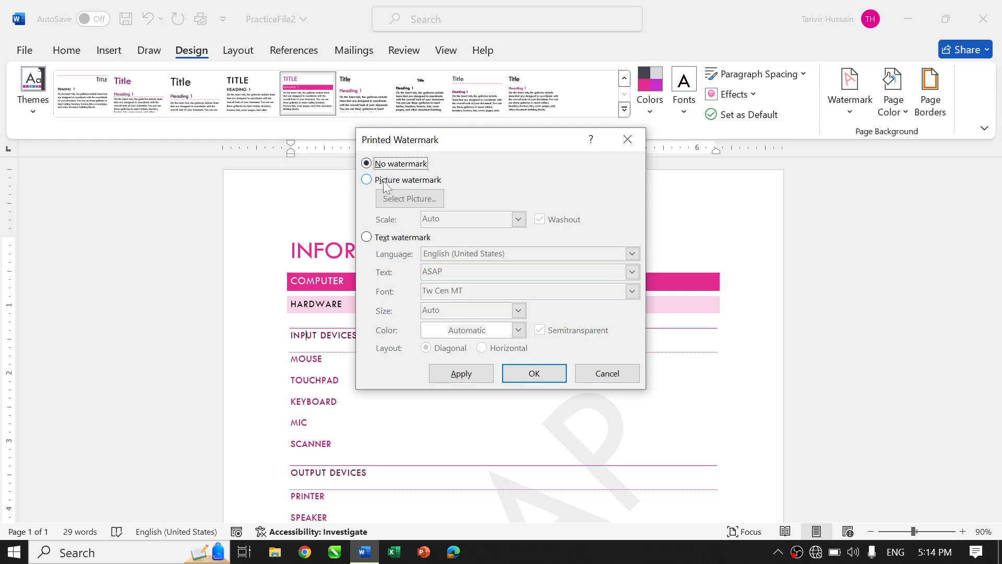
left_click(383, 181)
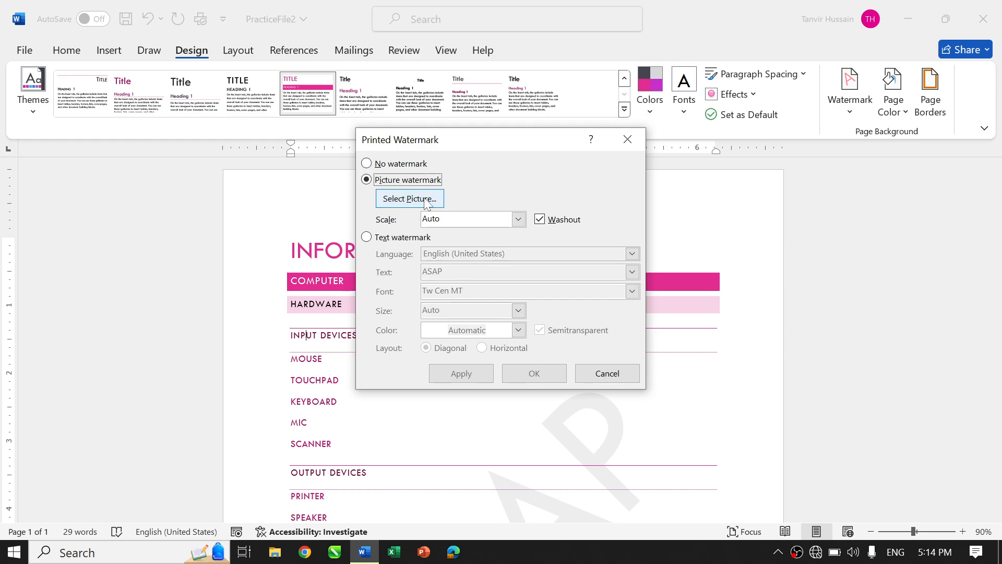
left_click(413, 205)
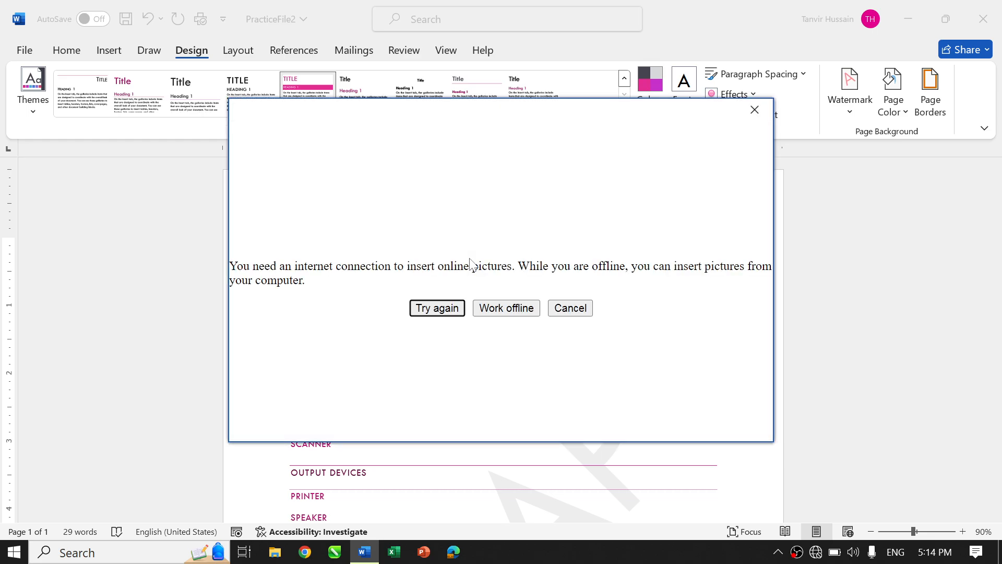
left_click(521, 313)
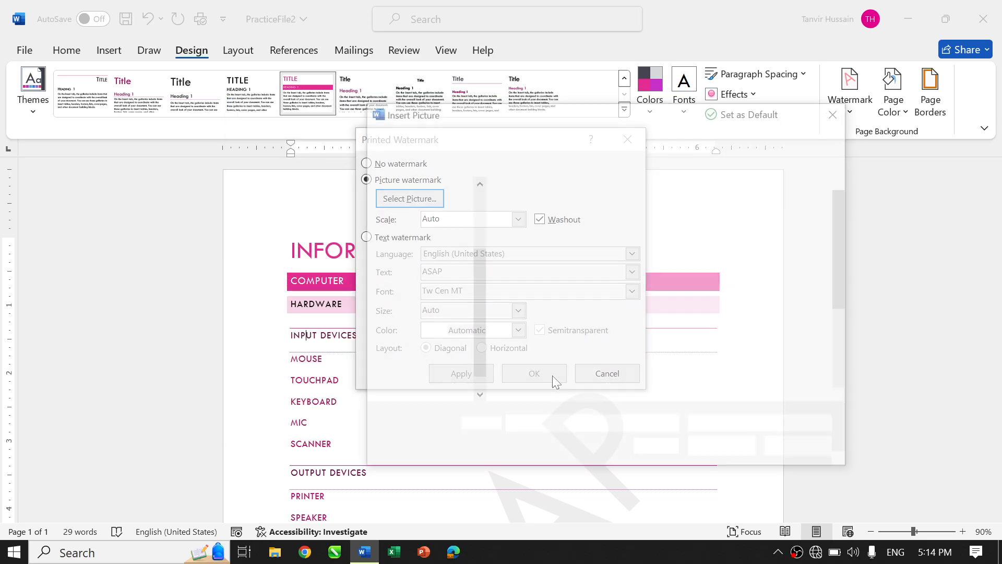
scroll(650, 381, "down", 3)
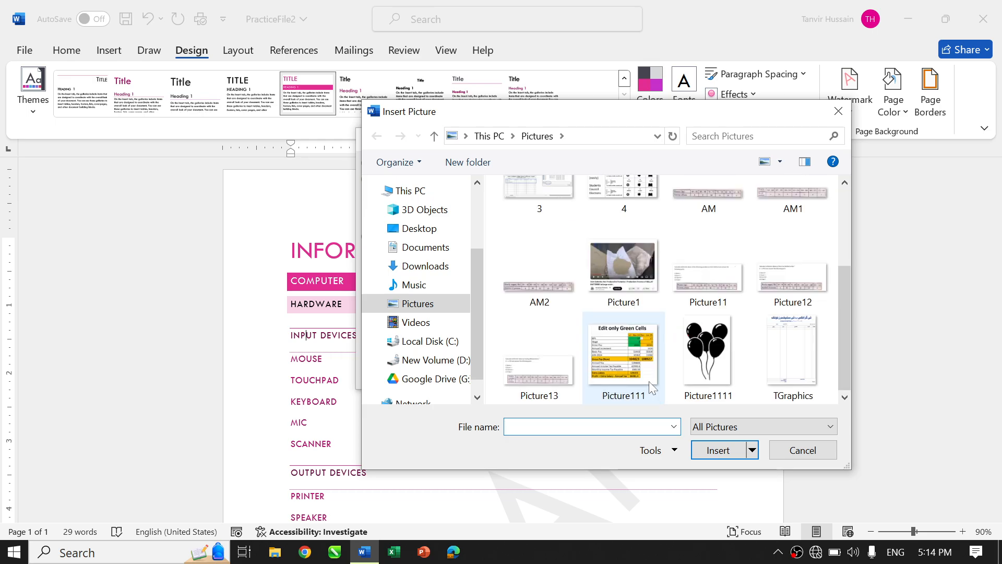
left_click(695, 344)
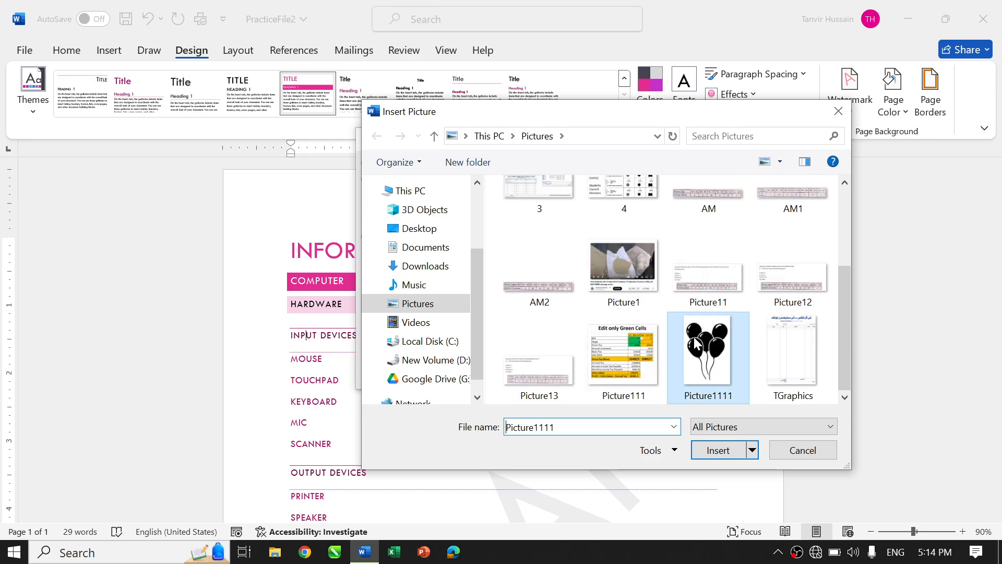
left_click(722, 454)
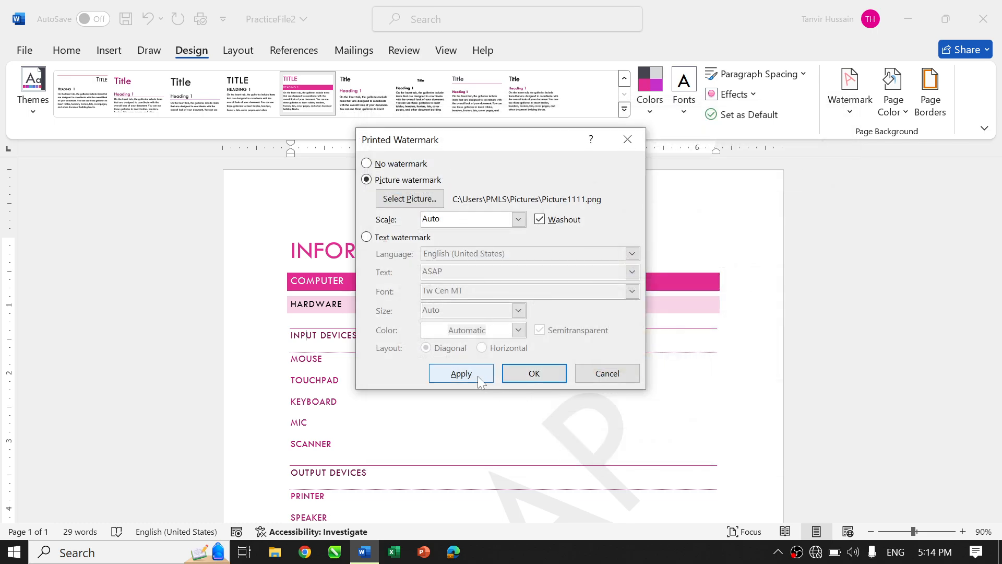
left_click(473, 373)
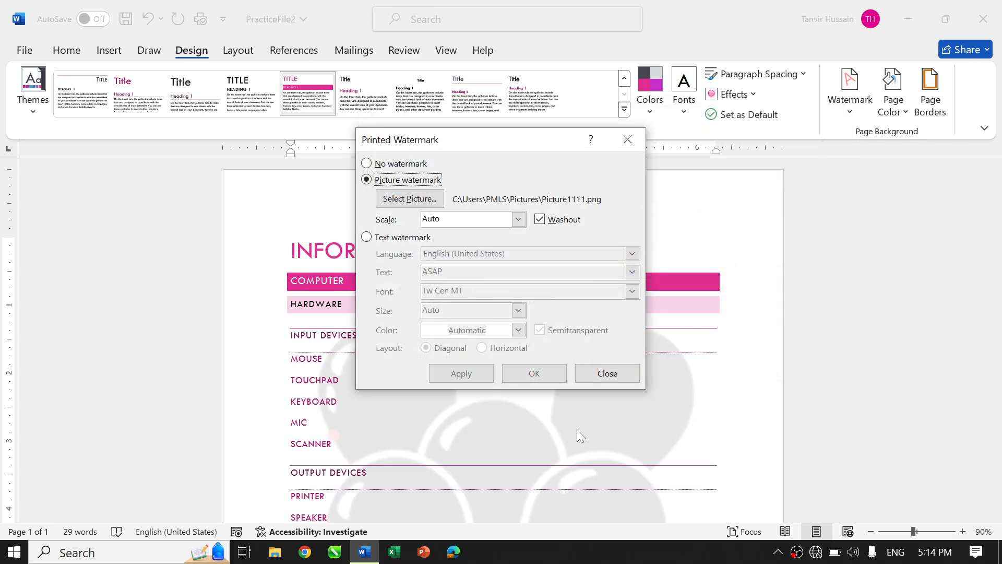
left_click(609, 374)
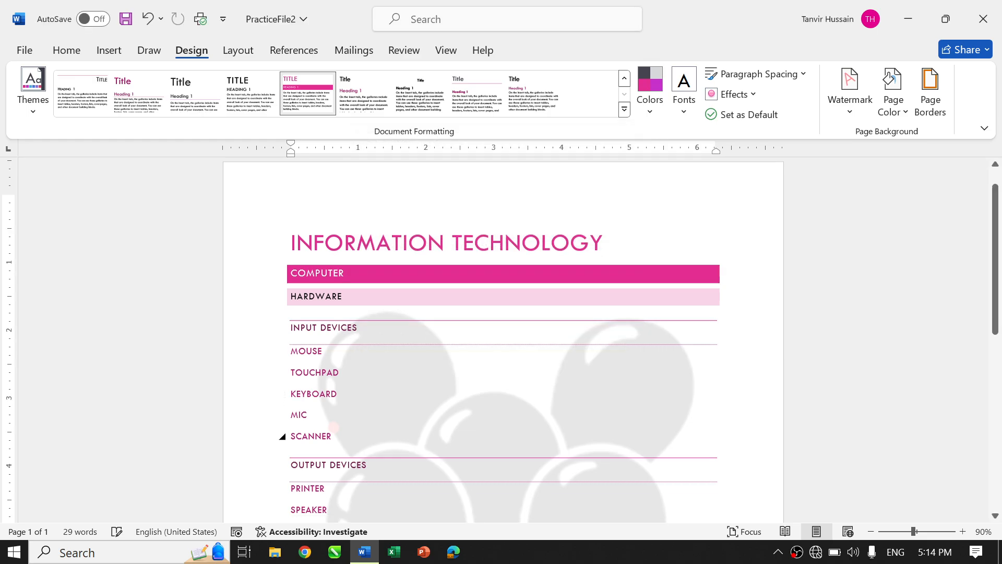
- Undo the picture watermark and the ASAP text watermark applied before it
scroll(333, 428, "down", 5)
scroll(333, 427, "up", 5)
key("ctrl+z")
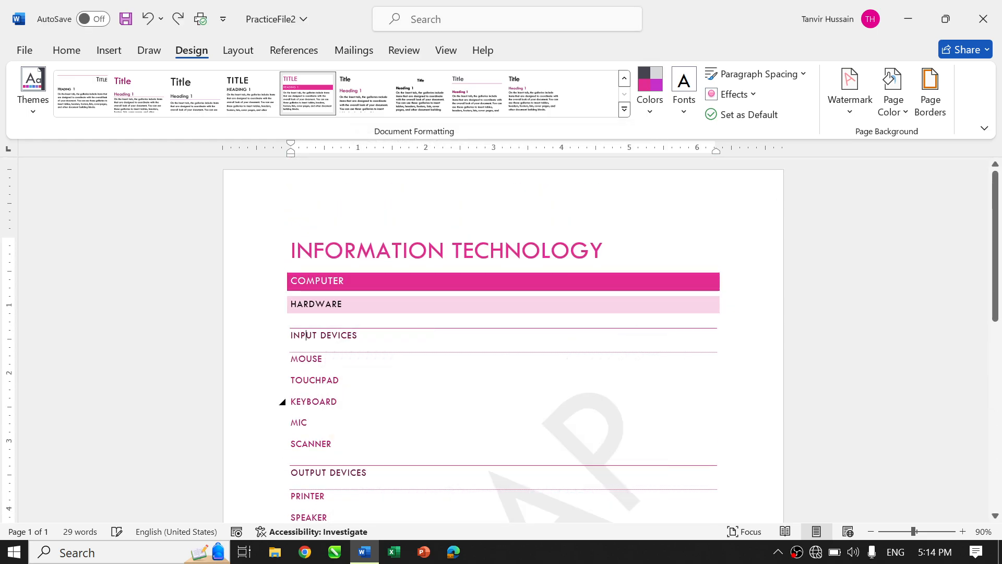
key("ctrl+z")
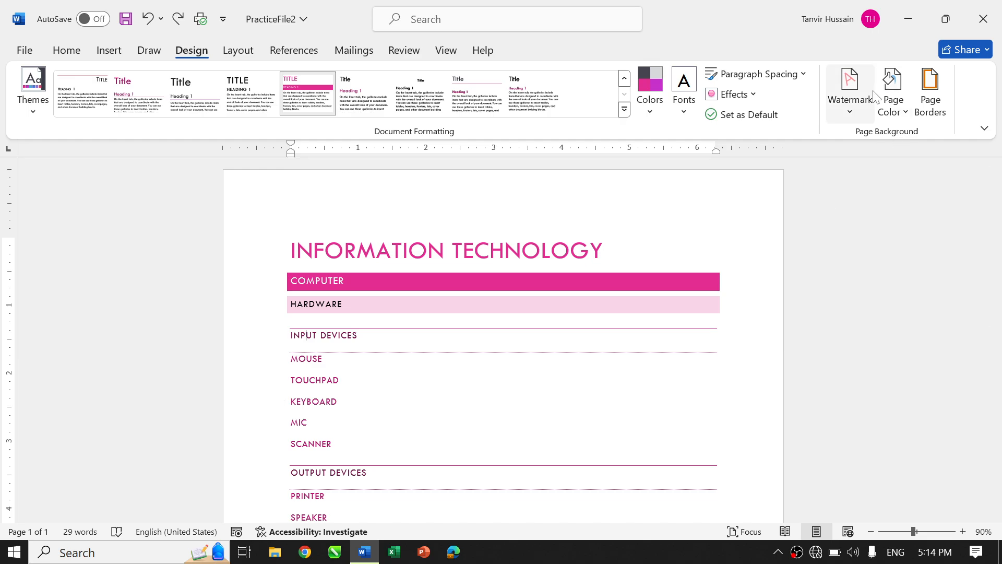
- Examine the size and color choices for a custom text watermark, leaving the settings without applying one
left_click(861, 107)
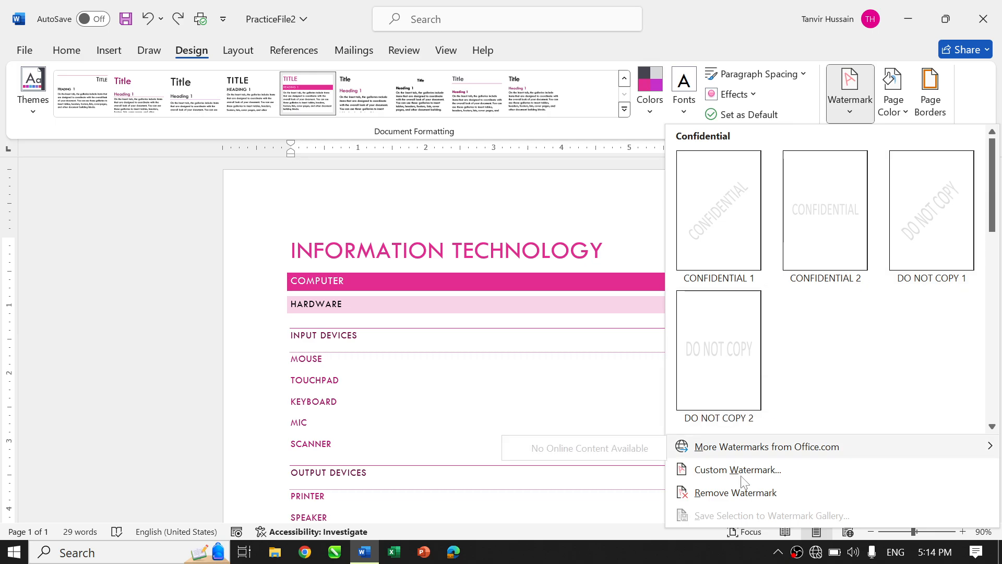
left_click(701, 470)
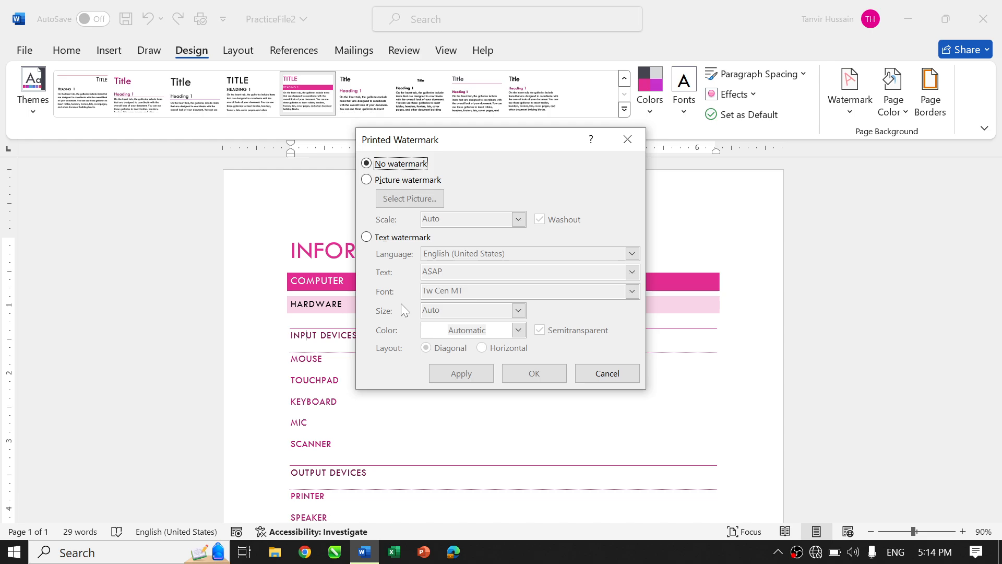
left_click(400, 239)
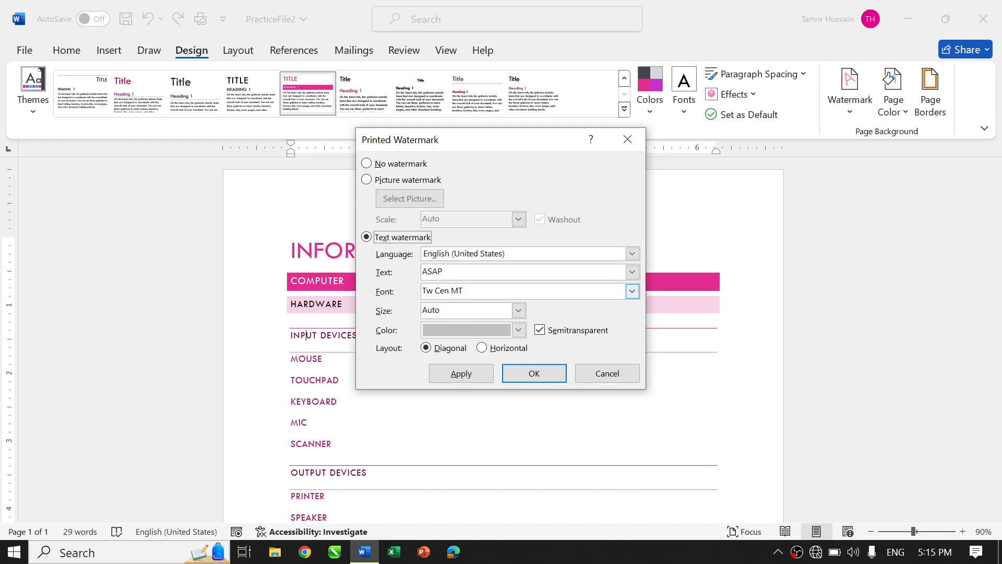
left_click(518, 310)
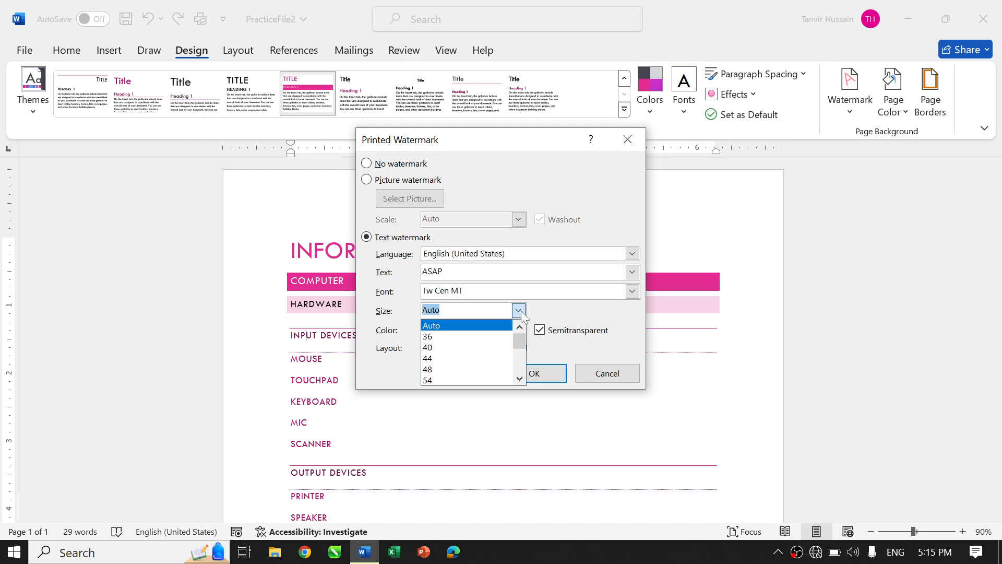
left_click(594, 309)
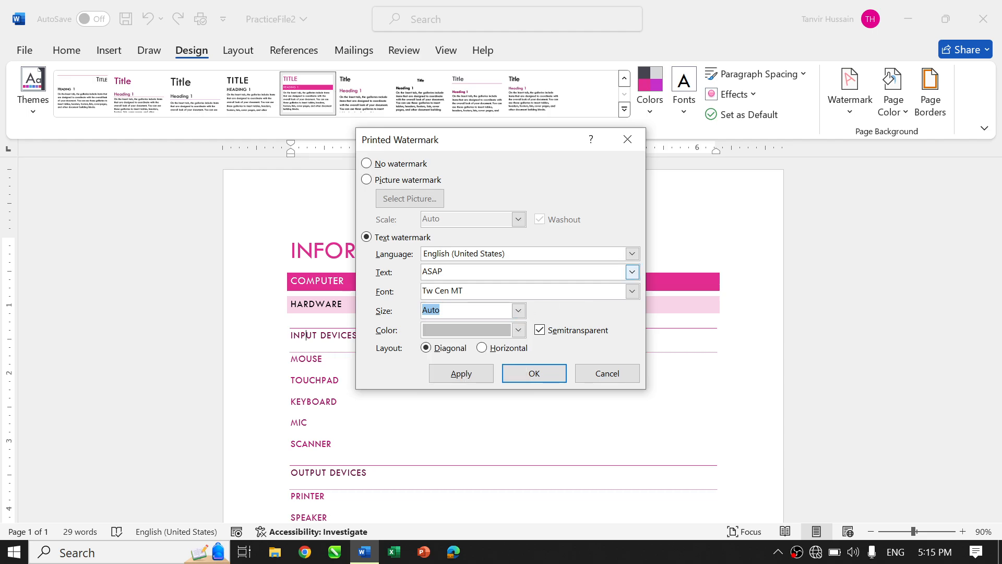
left_click(519, 330)
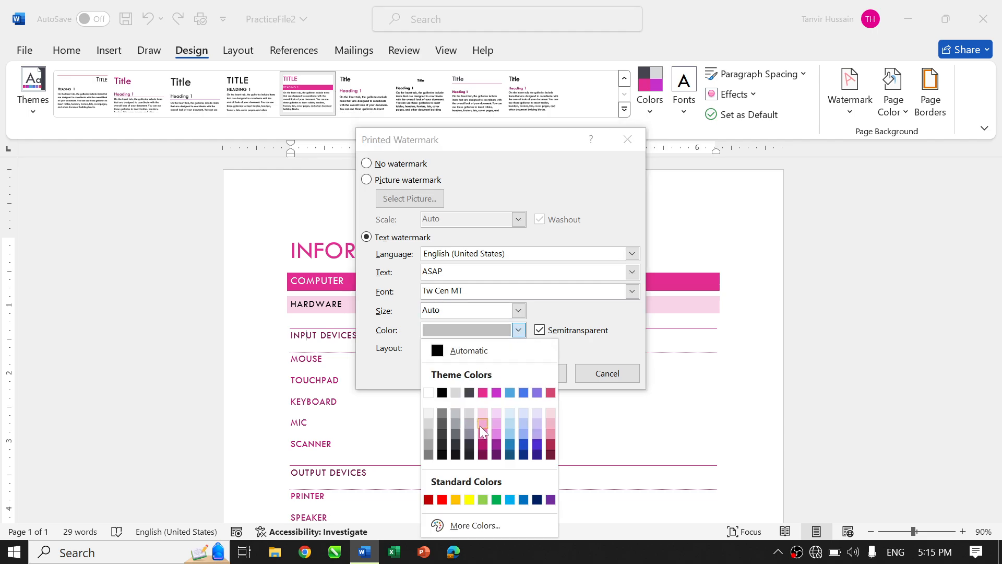
left_click(604, 355)
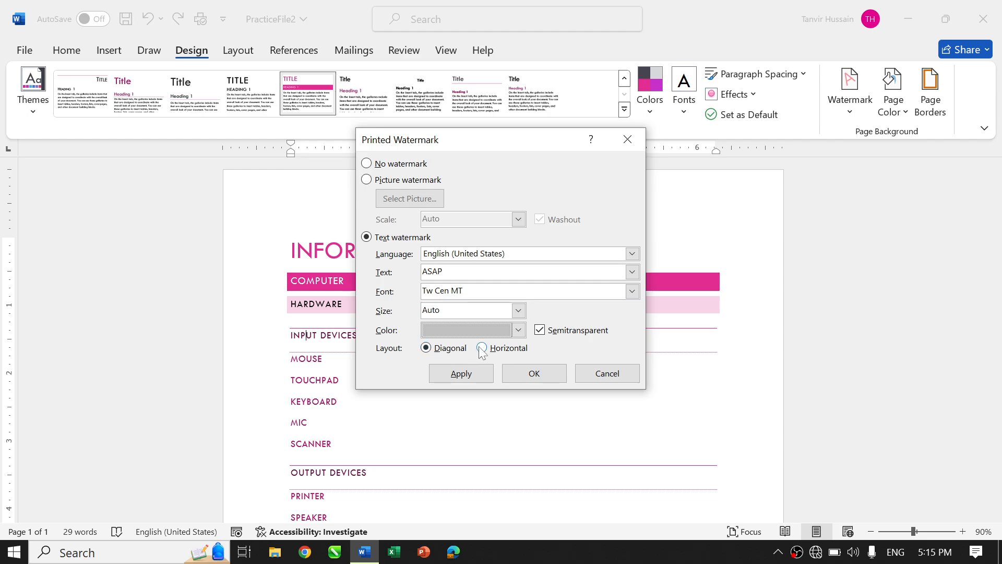
left_click(606, 381)
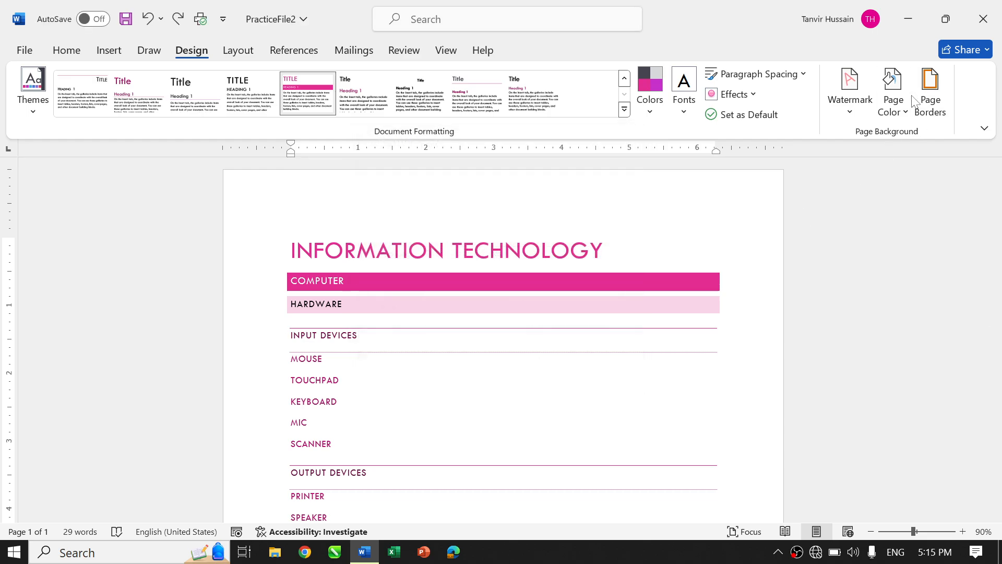
- Set the page color to Blue, Accent 4, Lighter 40%
left_click(895, 107)
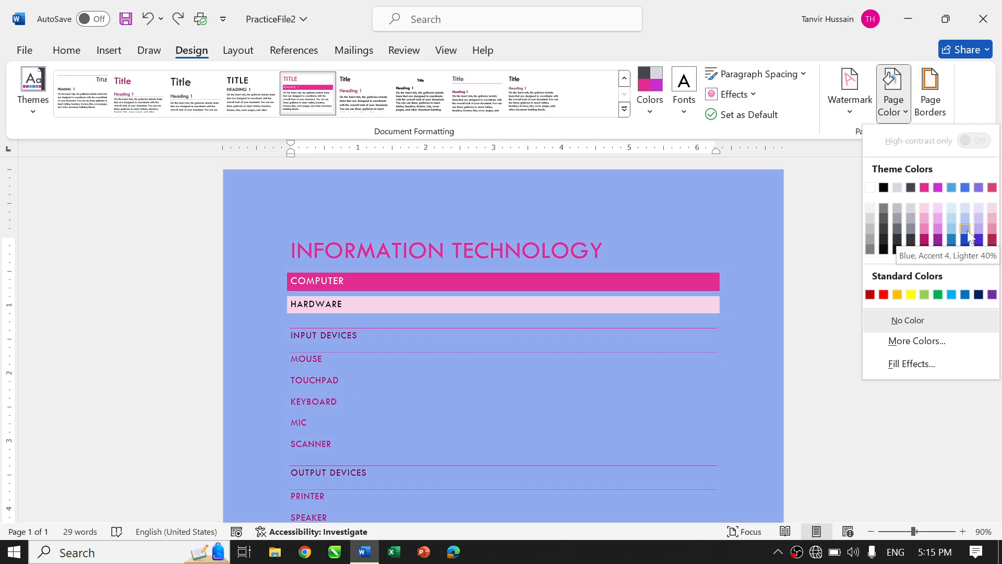
left_click(967, 230)
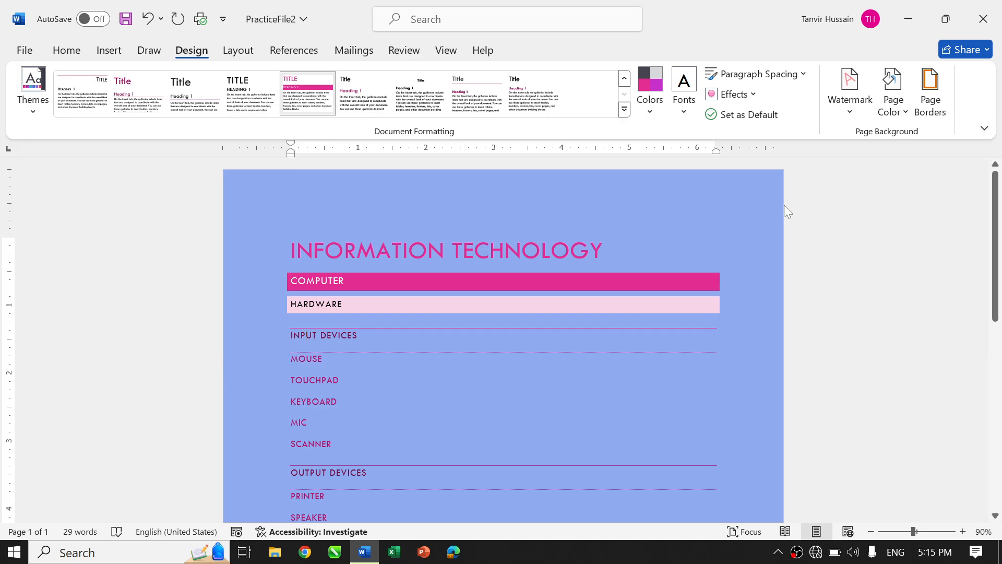
- Apply a pink ¾ pt box border to the INPUT DEVICES paragraph
left_click(925, 99)
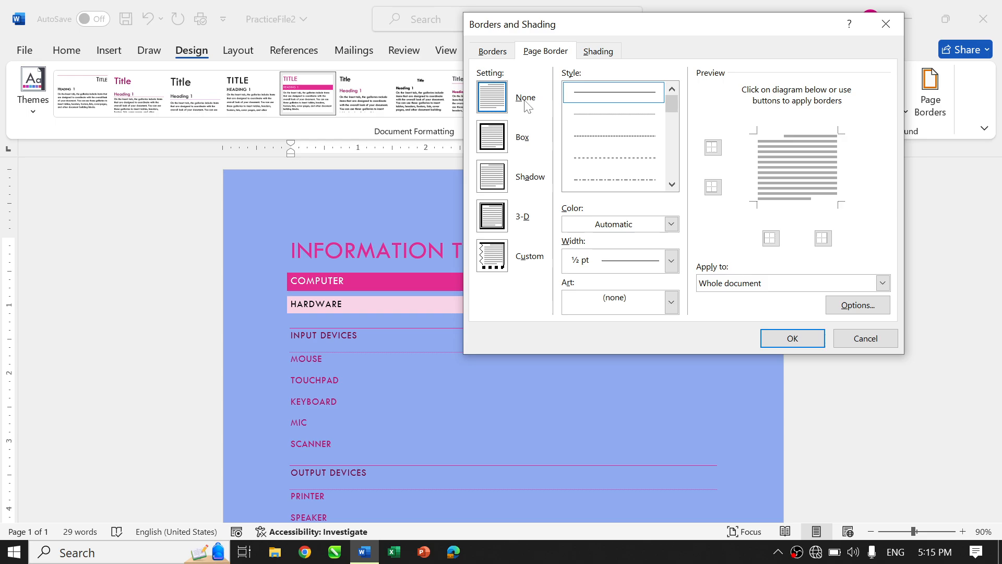
left_click(493, 53)
left_click(530, 52)
left_click(494, 52)
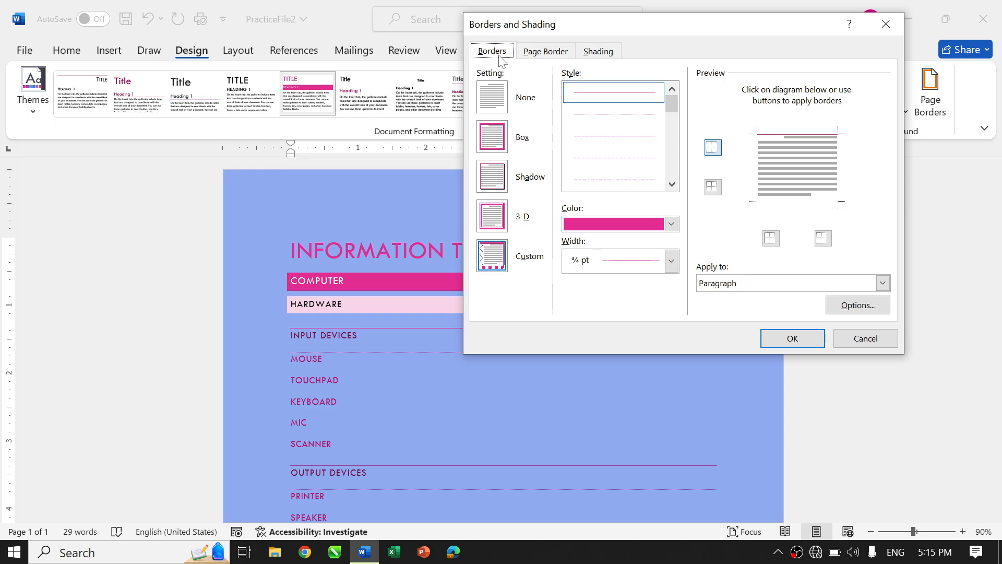
left_click(495, 140)
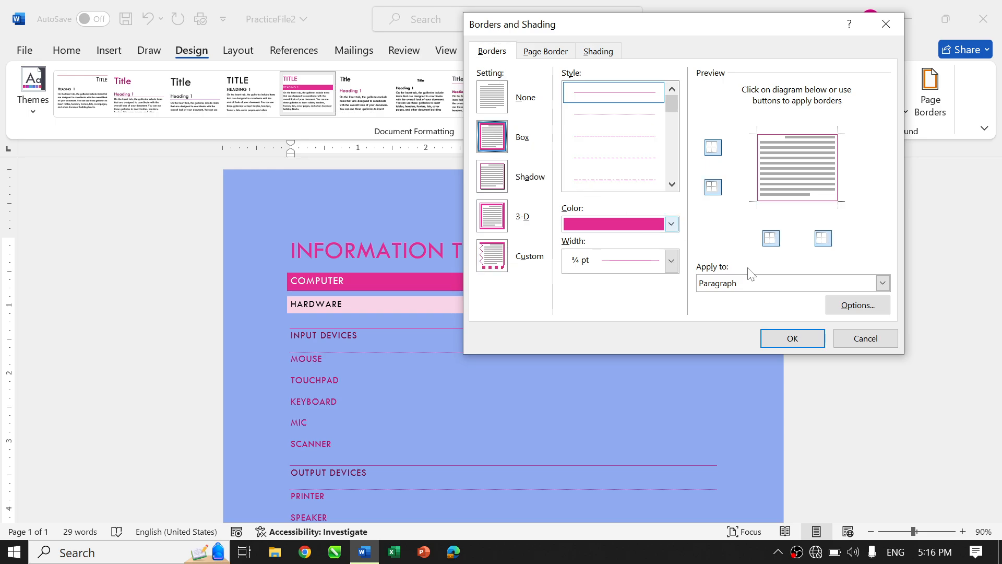
left_click(778, 340)
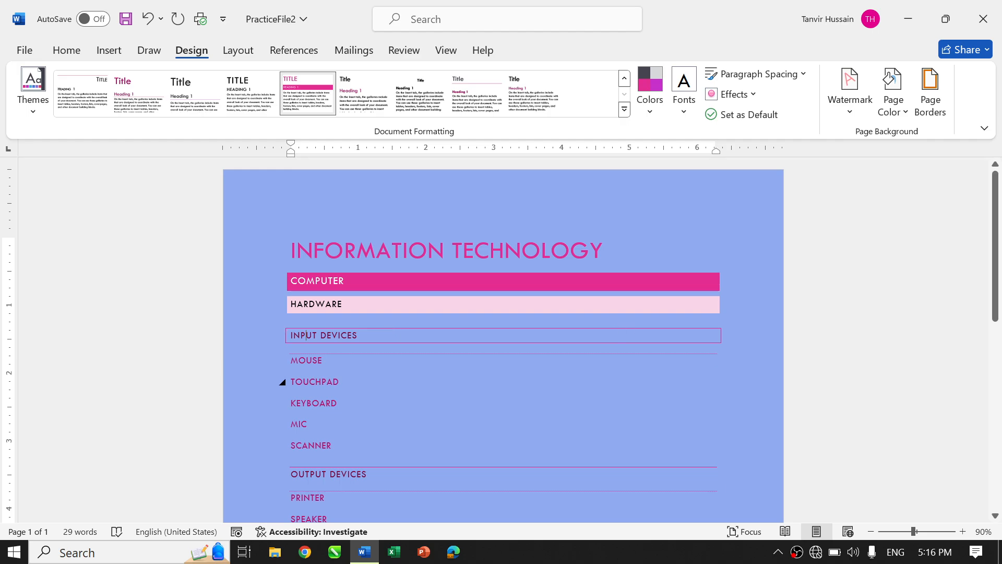
- Undo the box border around the INPUT DEVICES paragraph, redoing it once to compare before undoing it again
key("ctrl+z")
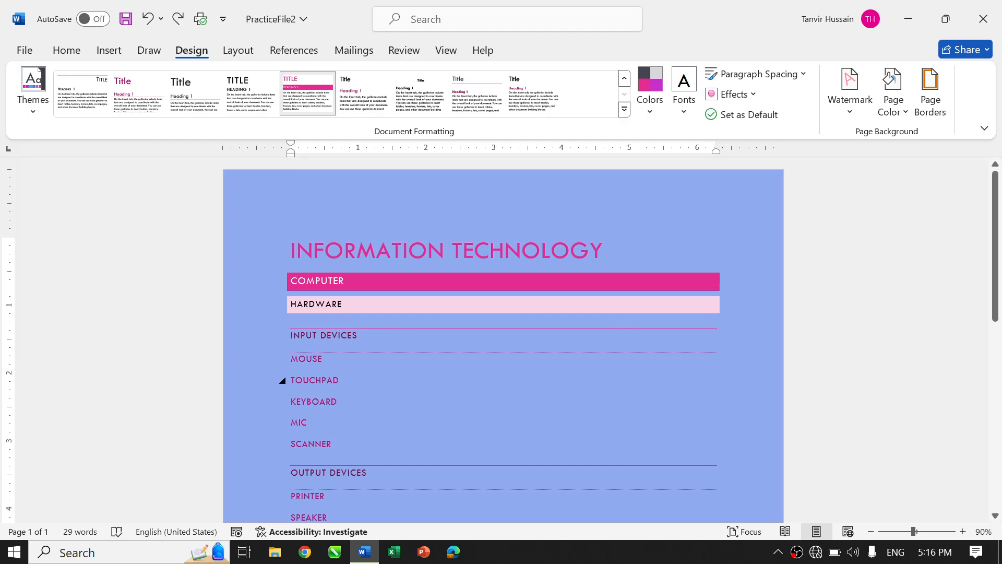
key("ctrl+y")
key("ctrl+z")
- Set up a pink 1 ½ pt 3-D page border for the whole document
left_click(935, 104)
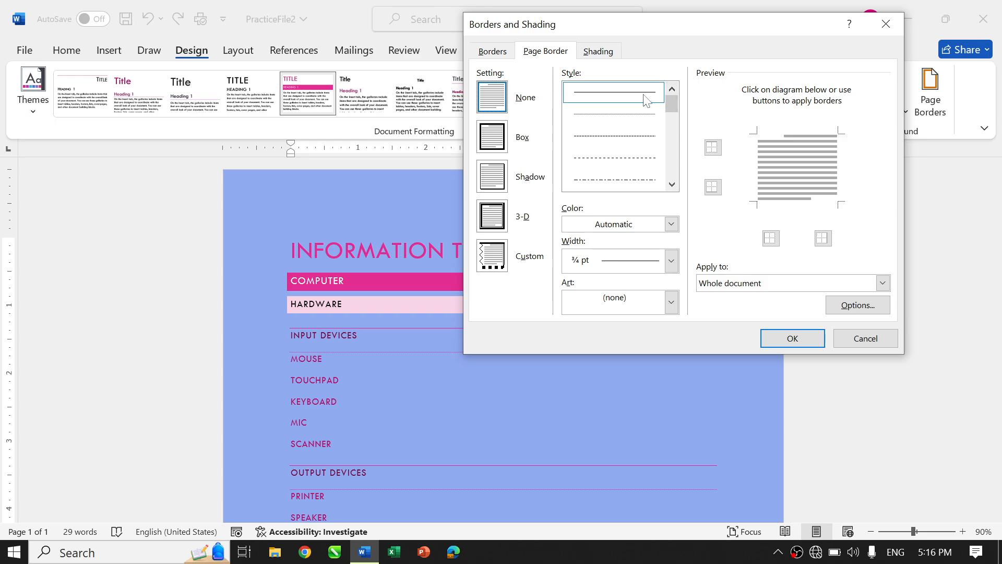
left_click(496, 142)
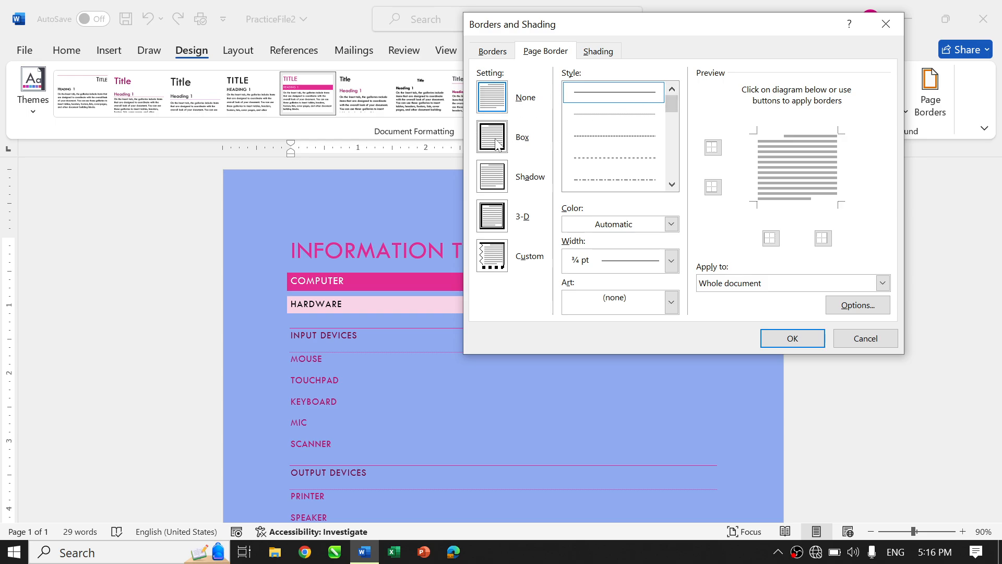
left_click(496, 183)
left_click(494, 218)
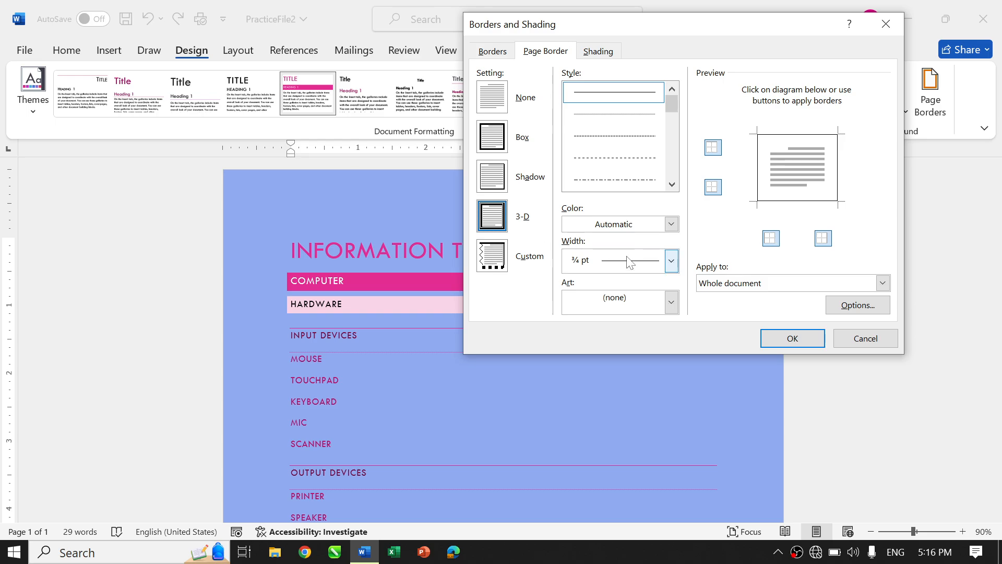
left_click(672, 224)
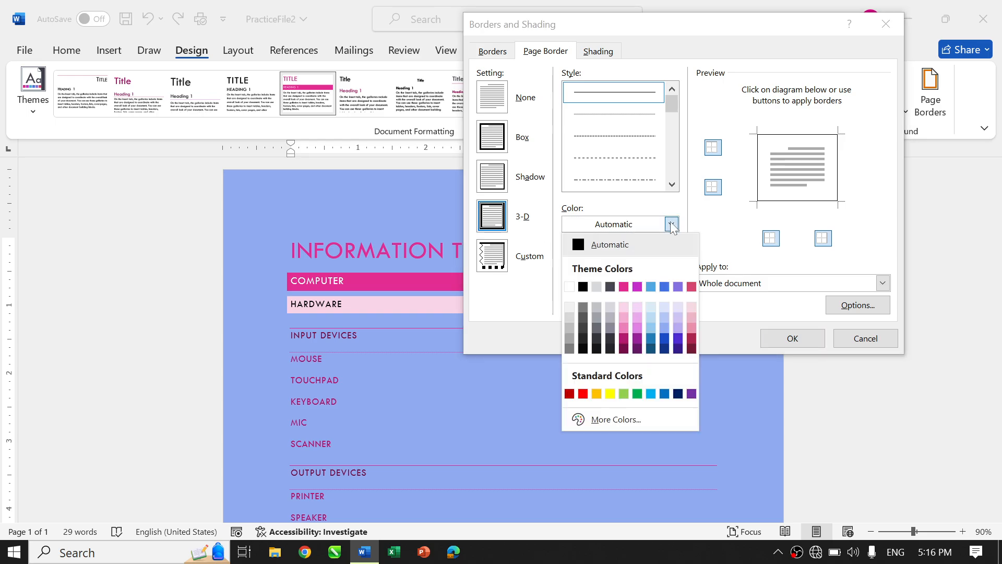
left_click(624, 286)
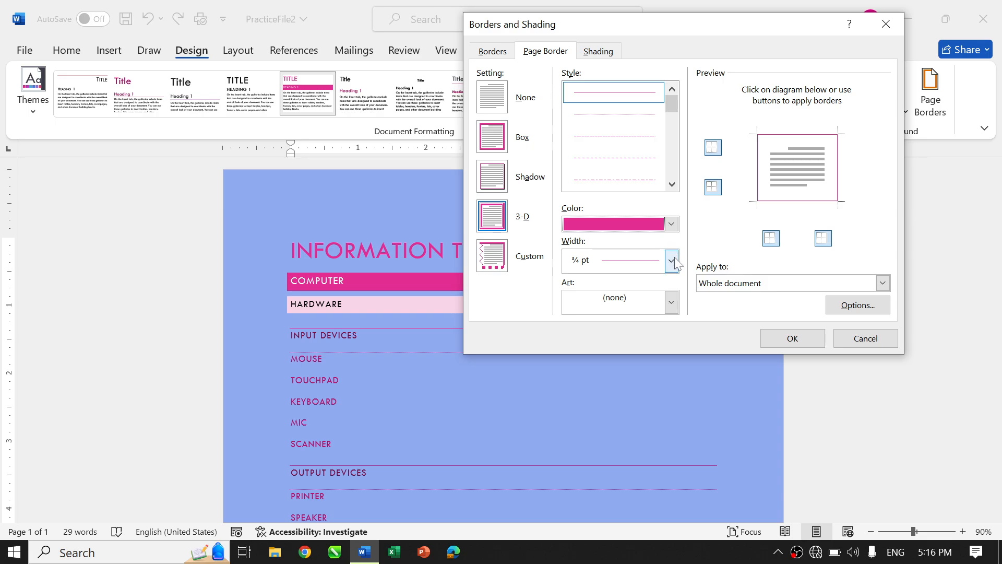
left_click(671, 261)
left_click(641, 376)
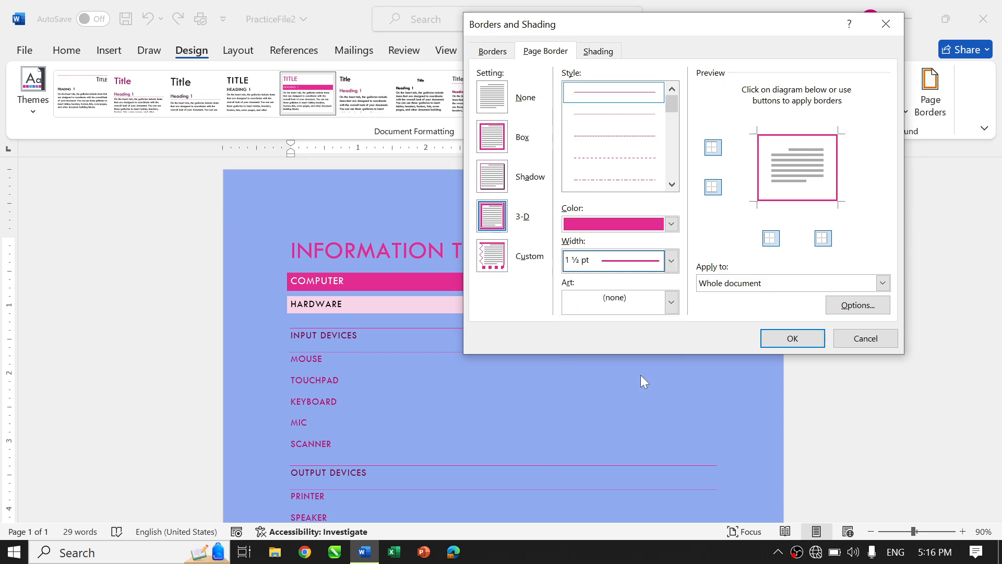
- Examine the art borders and line styles offered for the page border, keeping the art at none
left_click(672, 303)
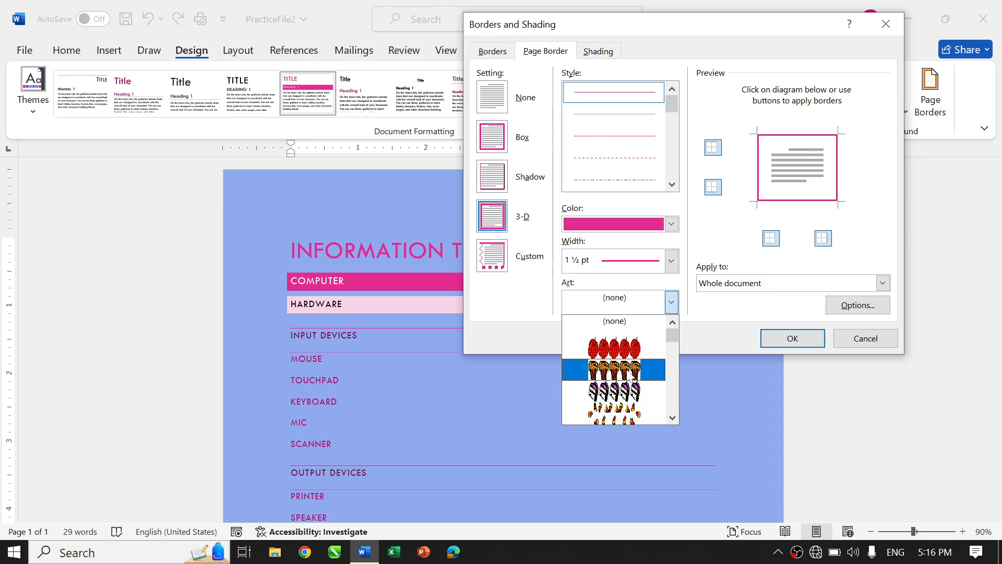
left_click(673, 418)
left_click(673, 416)
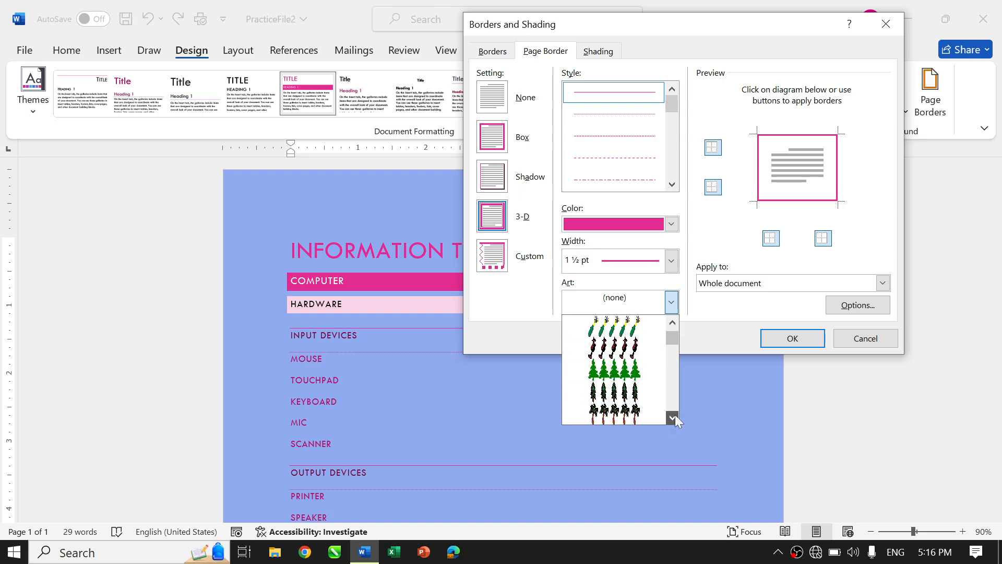
left_click(683, 251)
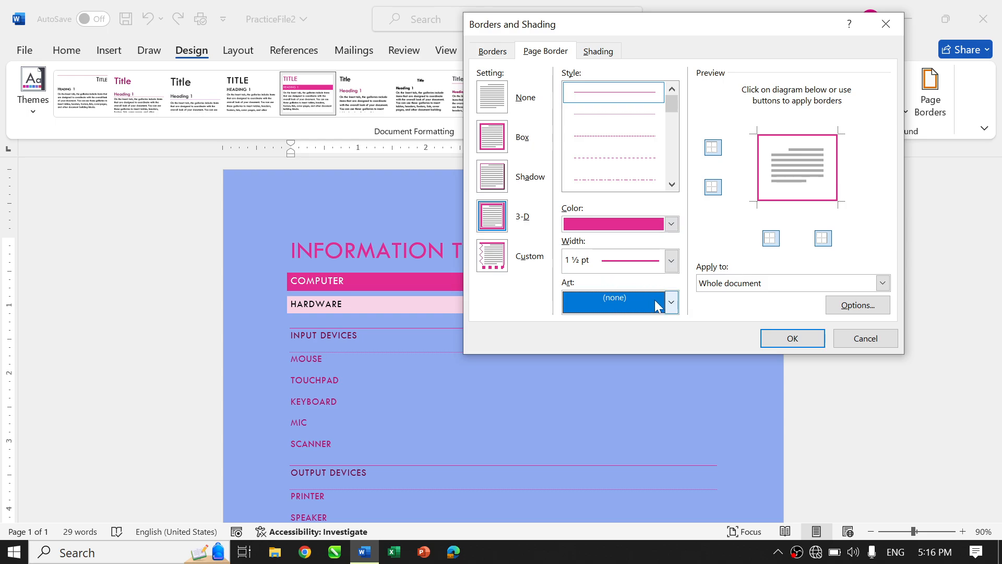
left_click(673, 184)
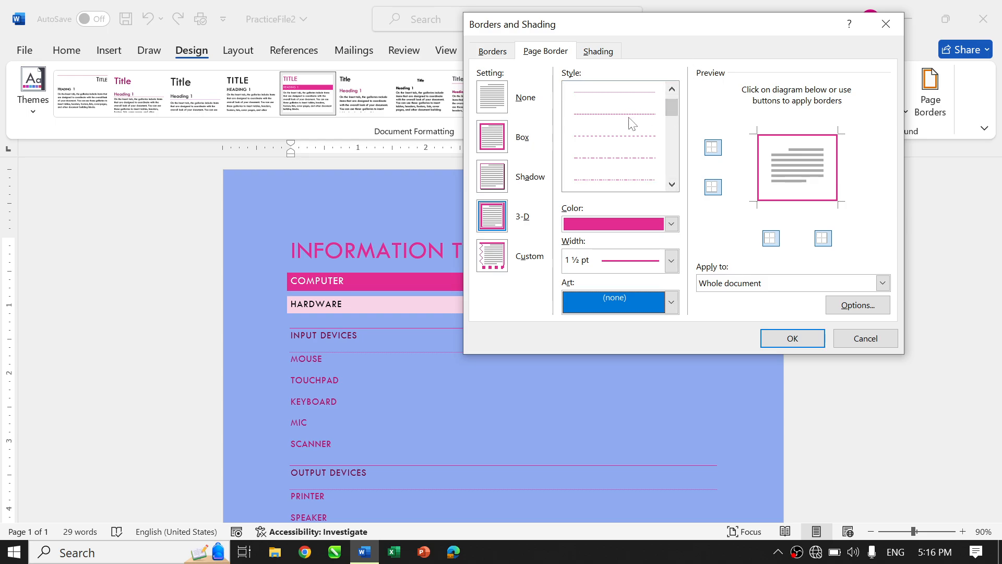
scroll(628, 116, "up", 1)
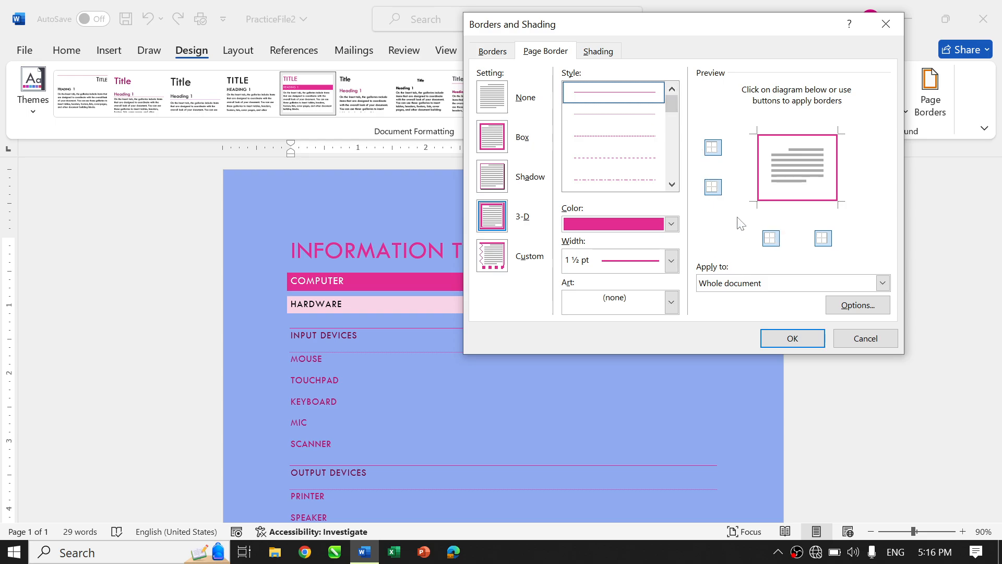
- Remove the top, bottom and right edges of the page border and apply the pink border to the left edge only
left_click(714, 192)
left_click(714, 186)
left_click(714, 187)
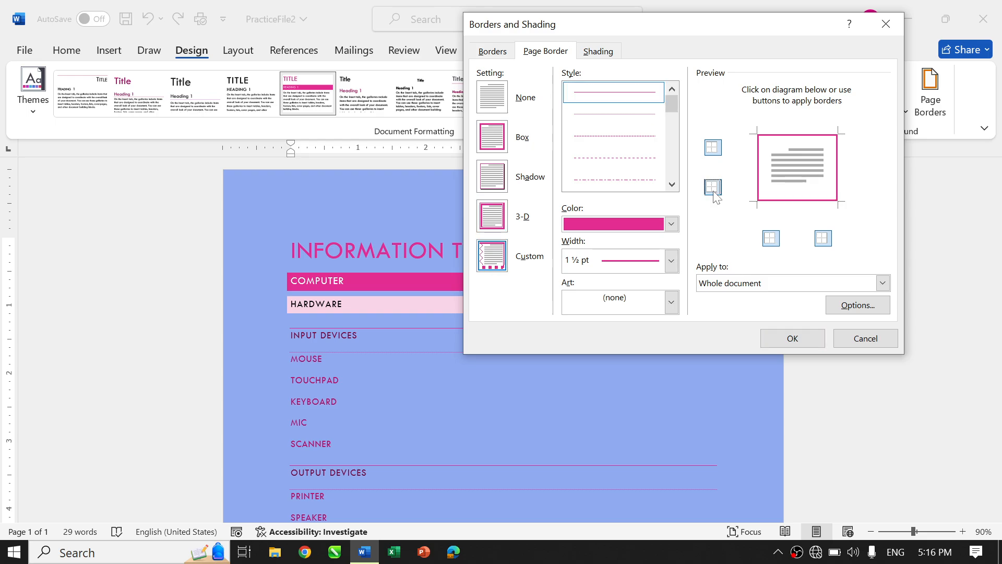
left_click(714, 190)
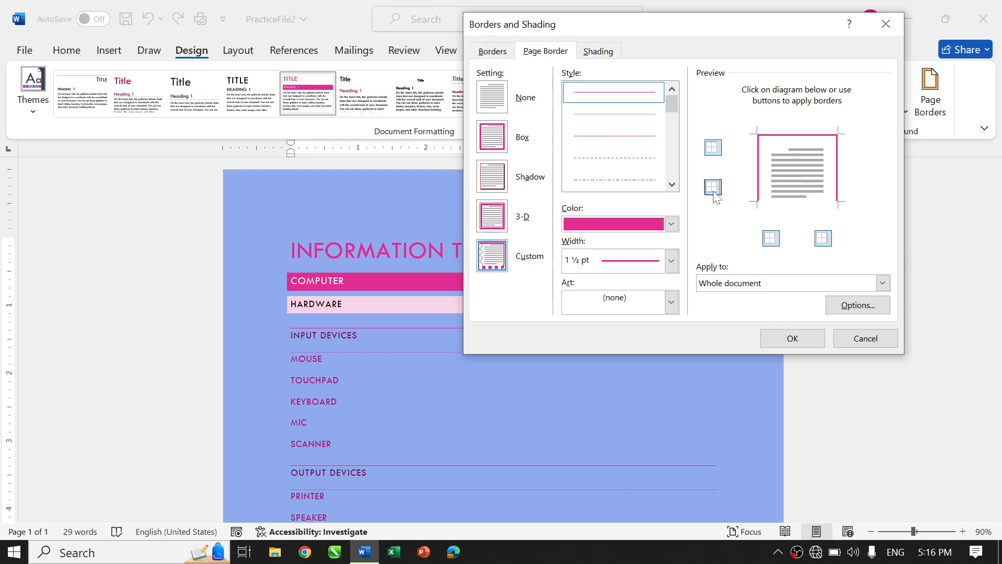
left_click(829, 242)
left_click(714, 148)
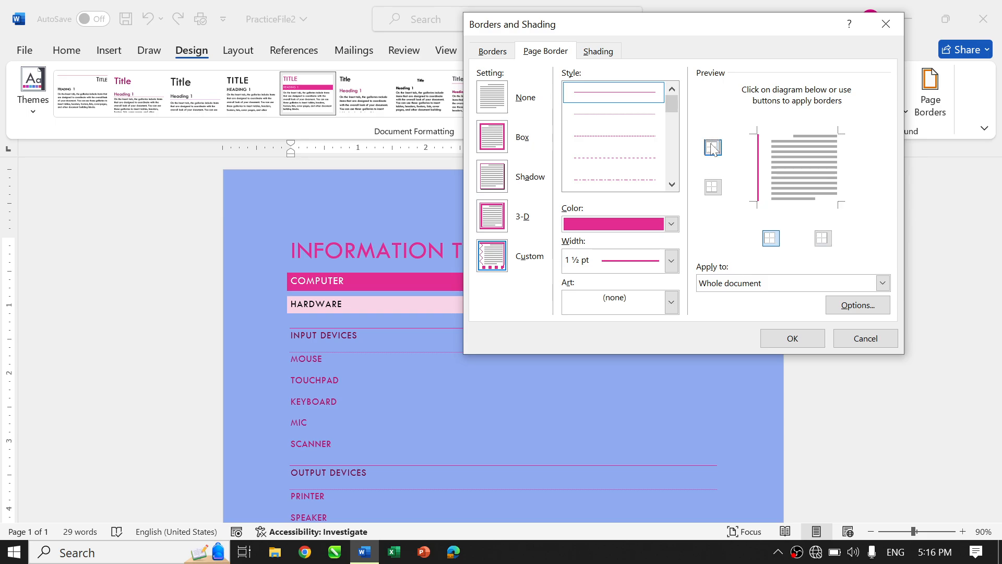
left_click(800, 339)
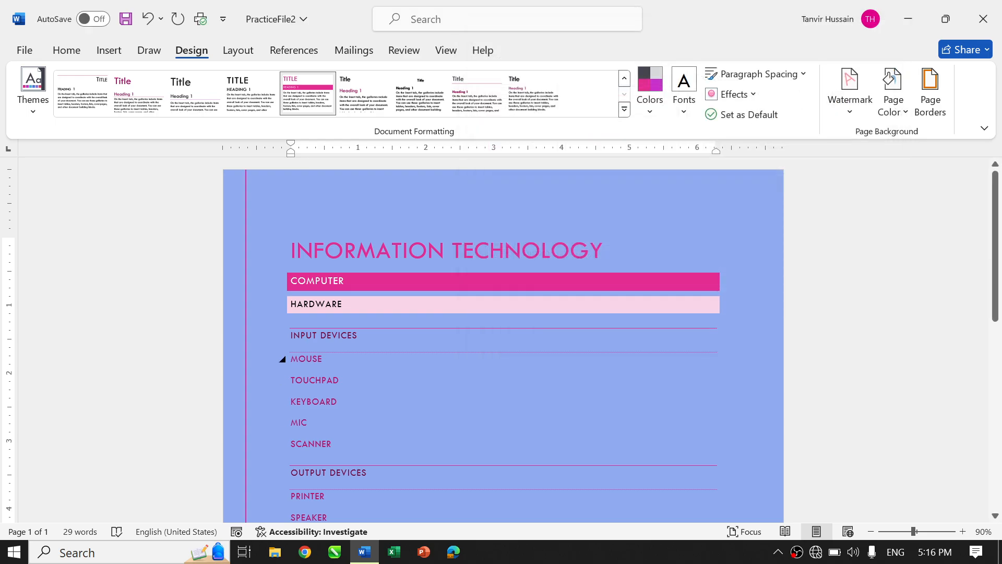
- Examine the left-edge border along the whole page and its page border settings
scroll(381, 354, "down", 10)
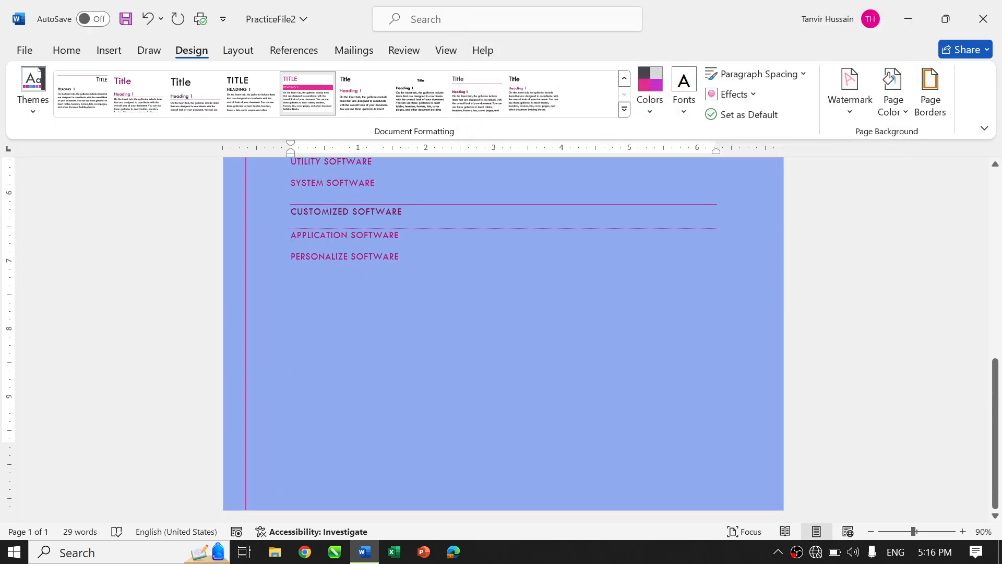
scroll(306, 335, "up", 10)
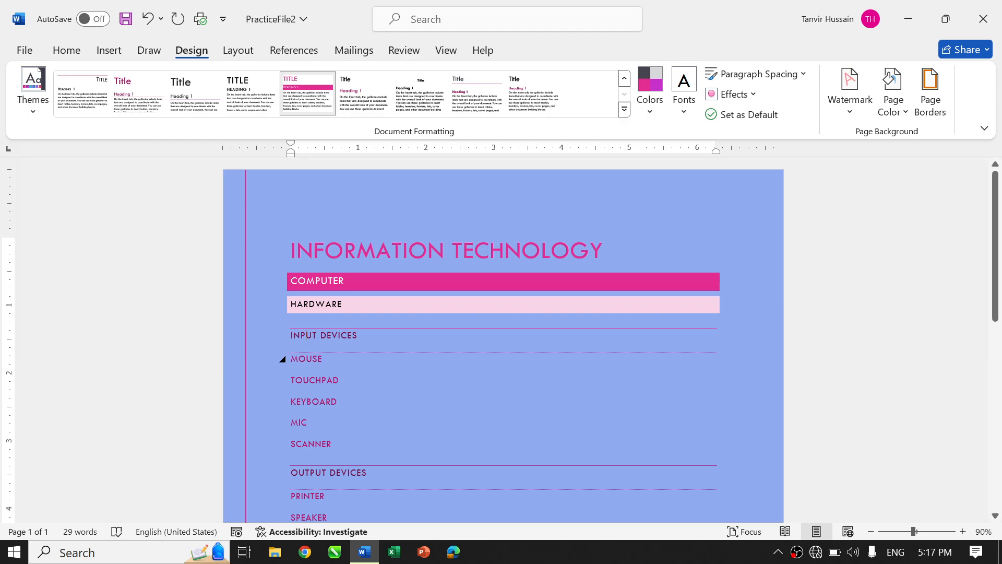
scroll(307, 335, "down", 5, "ctrl")
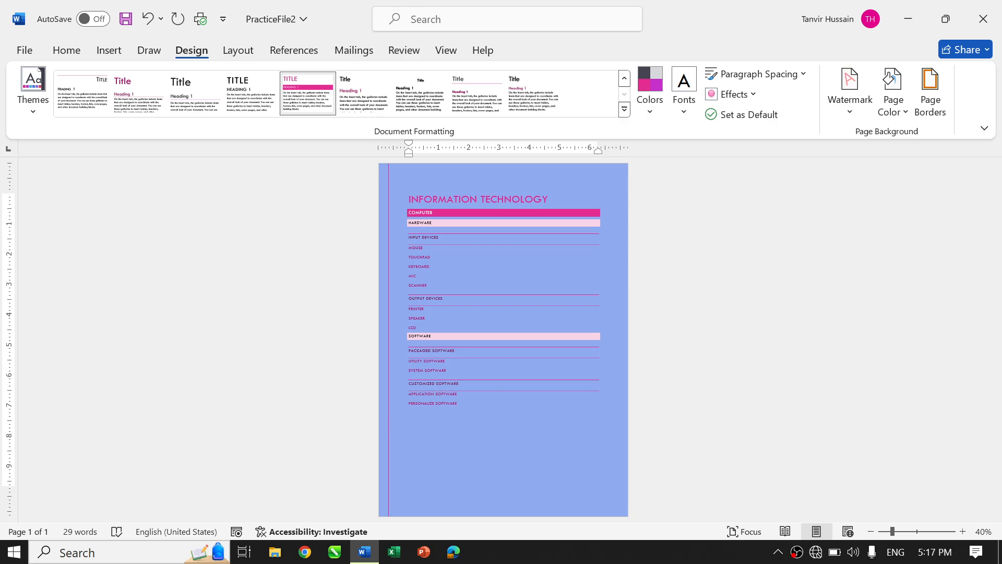
scroll(504, 313, "up", 6)
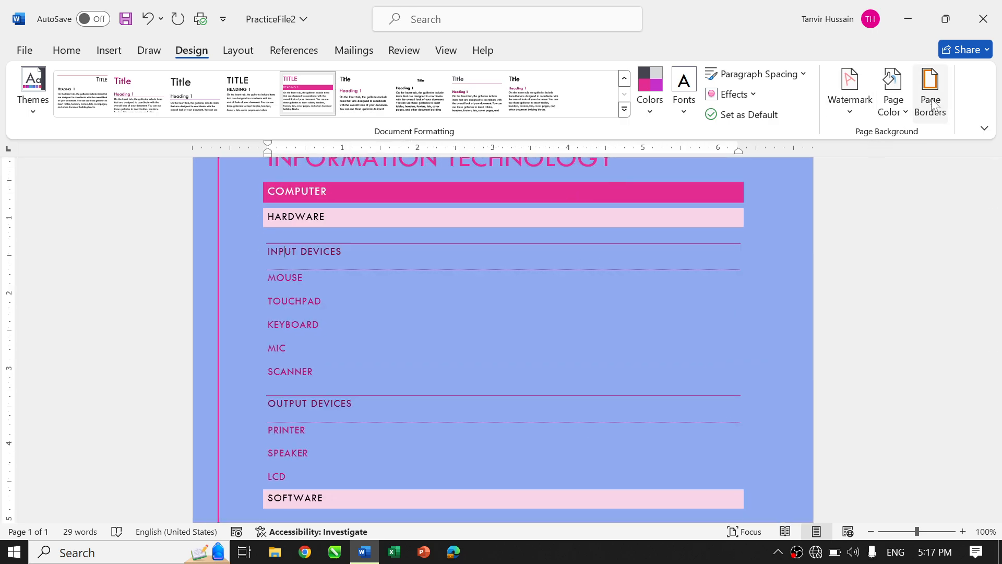
left_click(931, 102)
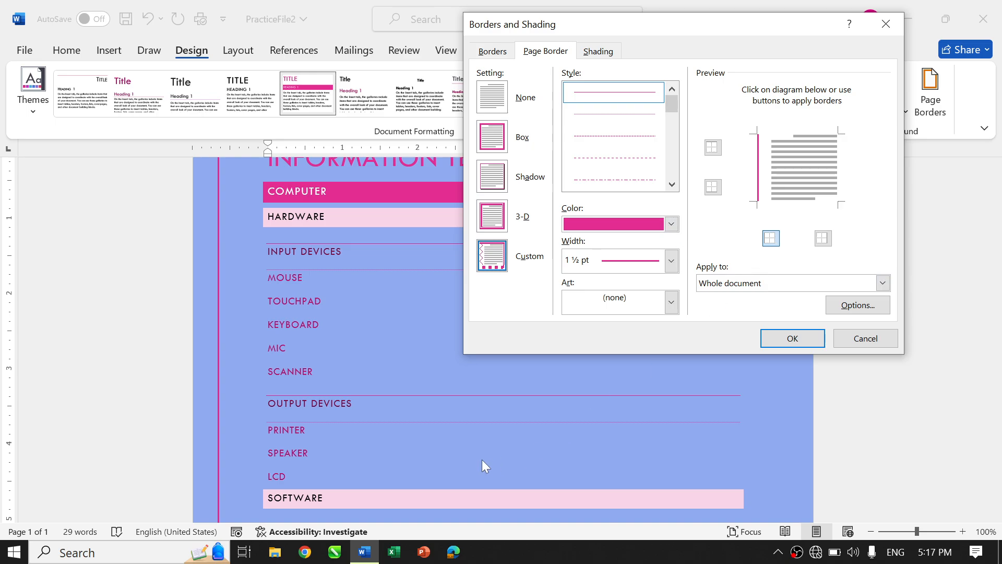
key("Escape")
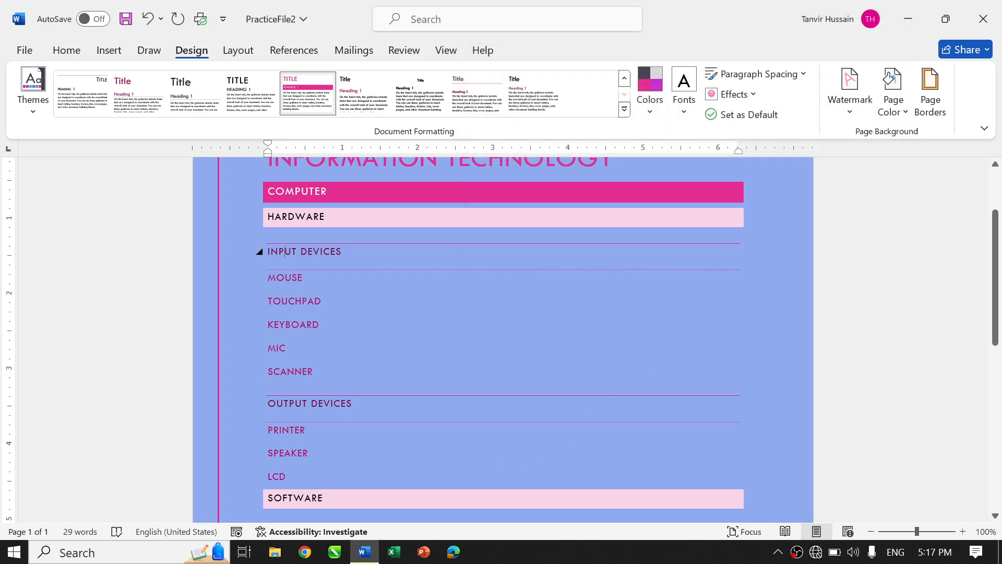
- Select the INPUT DEVICES text and examine its paragraph border settings
left_click_drag(297, 252, 342, 253)
left_click(343, 252)
left_click_drag(269, 253, 372, 253)
left_click(352, 250)
left_click_drag(268, 252, 348, 253)
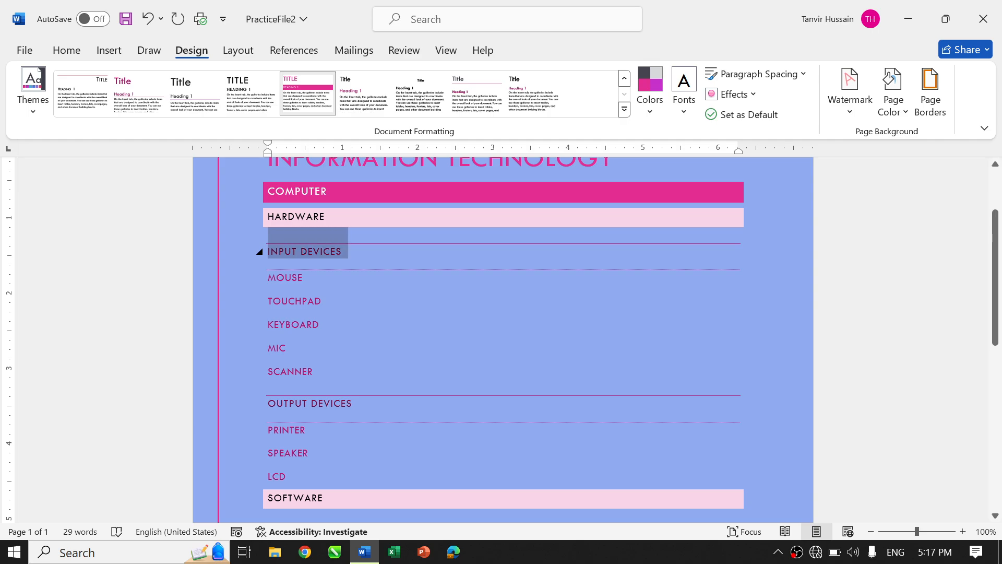
left_click(931, 90)
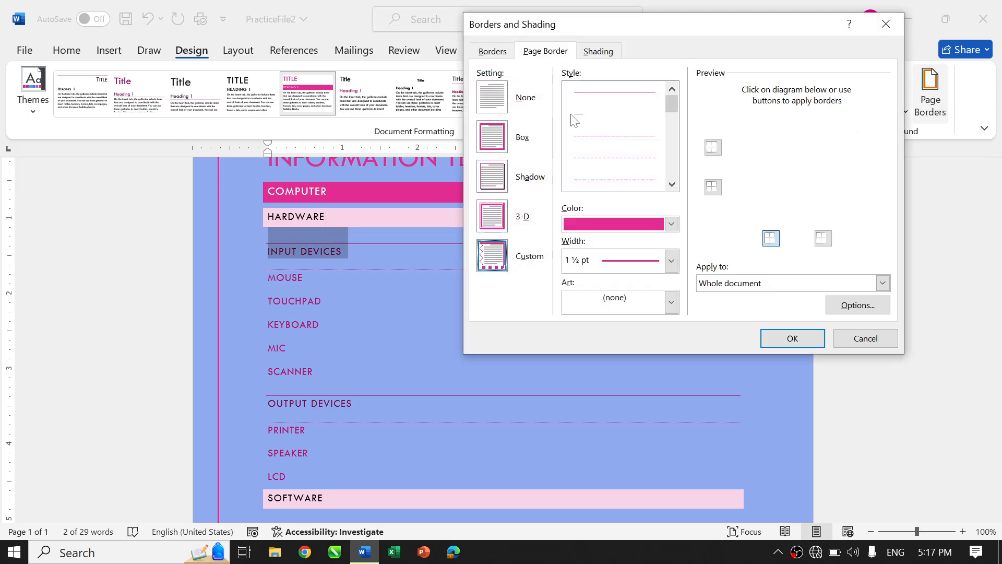
left_click(500, 51)
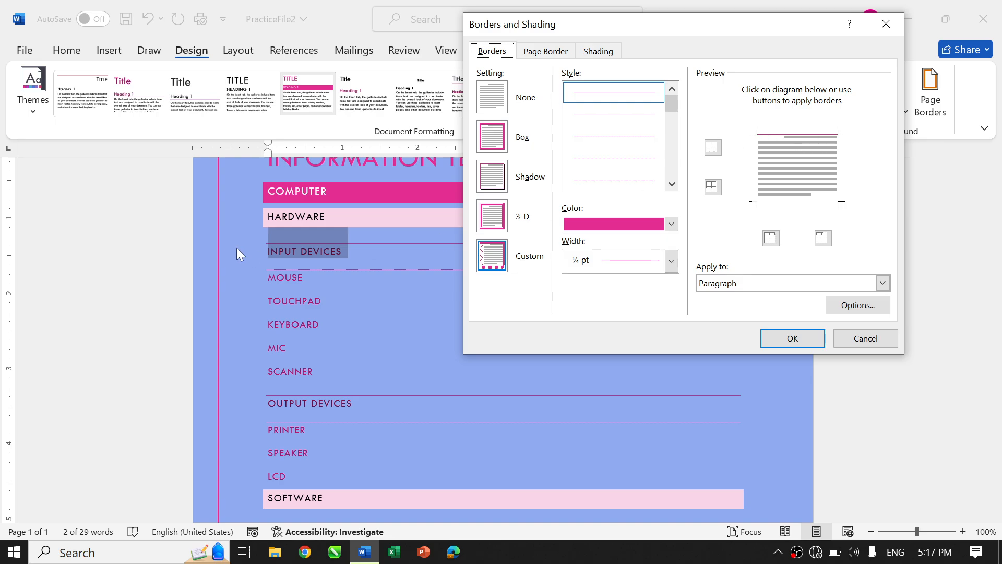
left_click(805, 337)
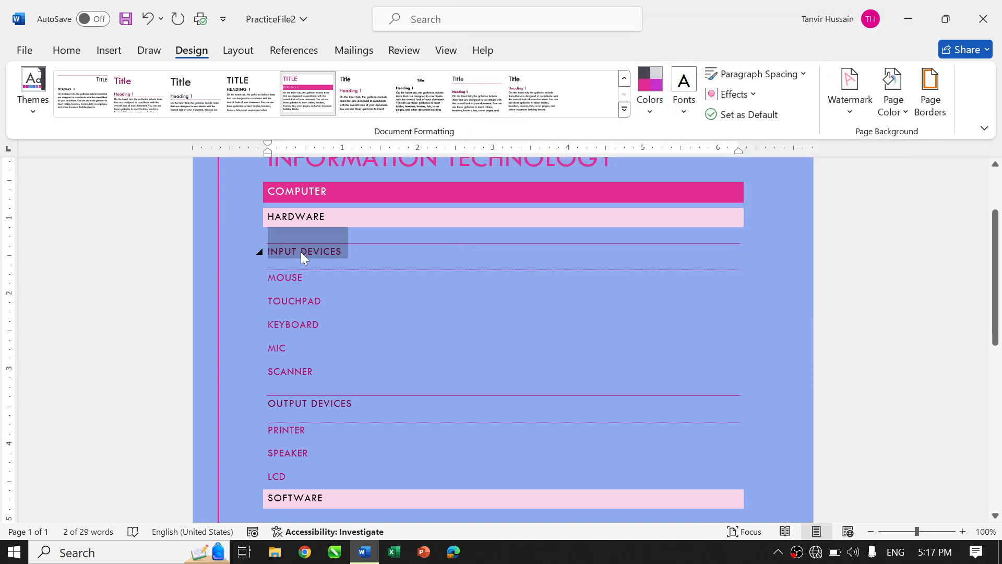
- Shade the INPUT DEVICES paragraph with a light blue theme color fill
left_click(305, 251)
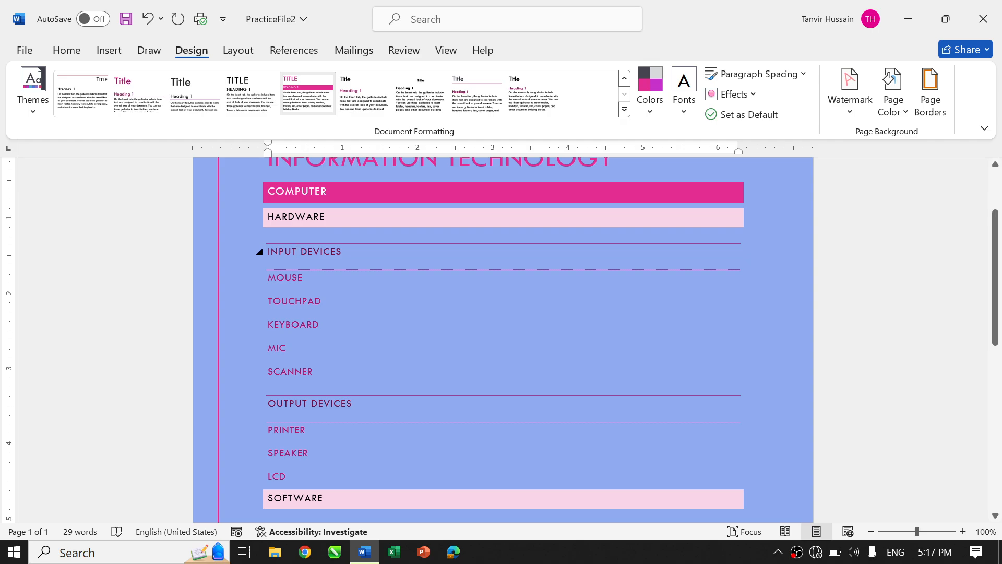
left_click(930, 91)
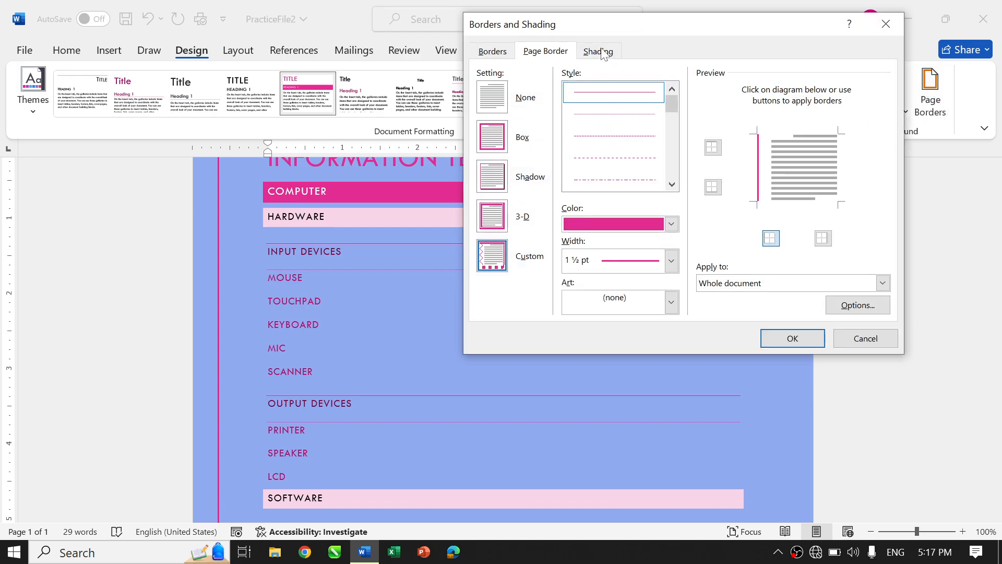
left_click(601, 50)
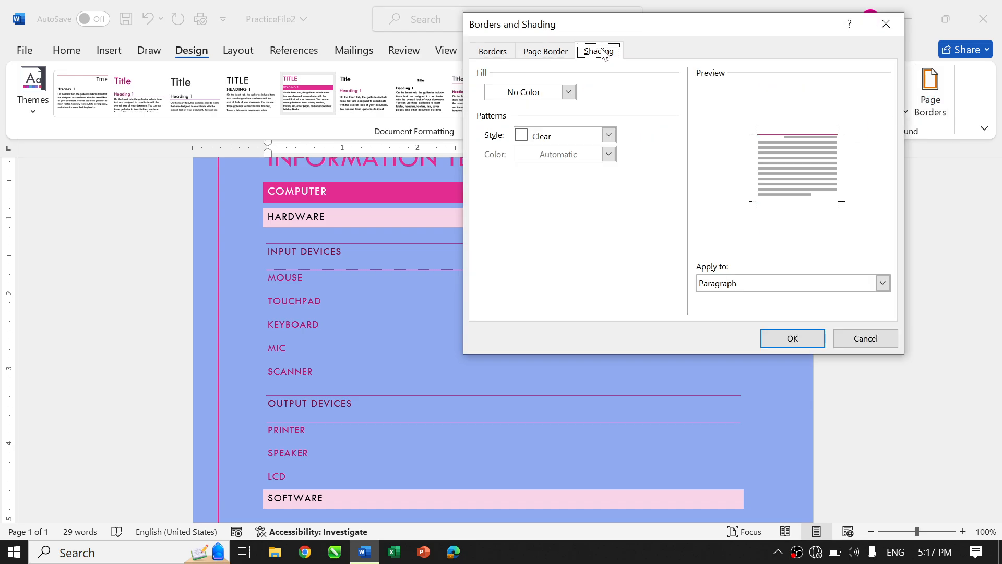
left_click(568, 92)
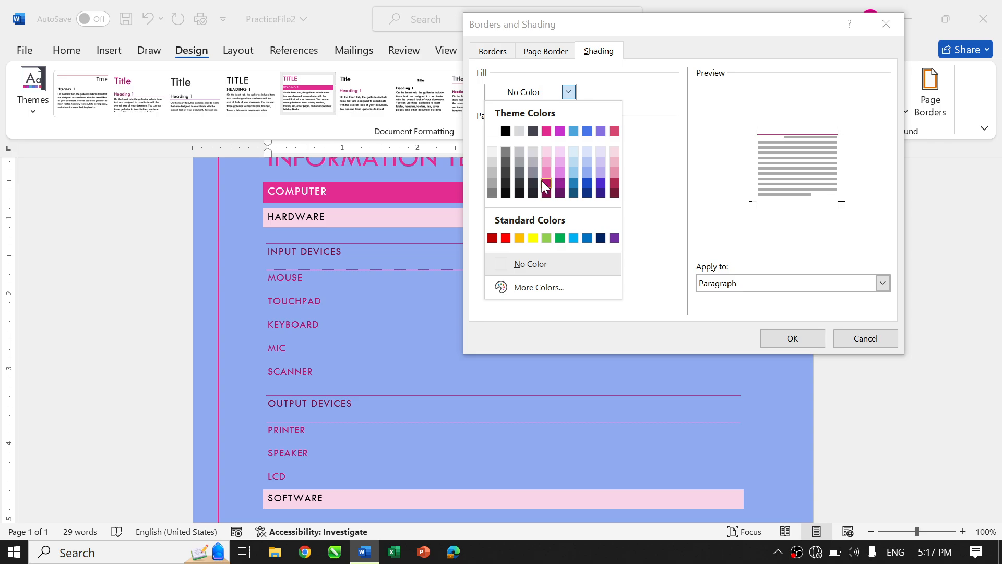
left_click(574, 172)
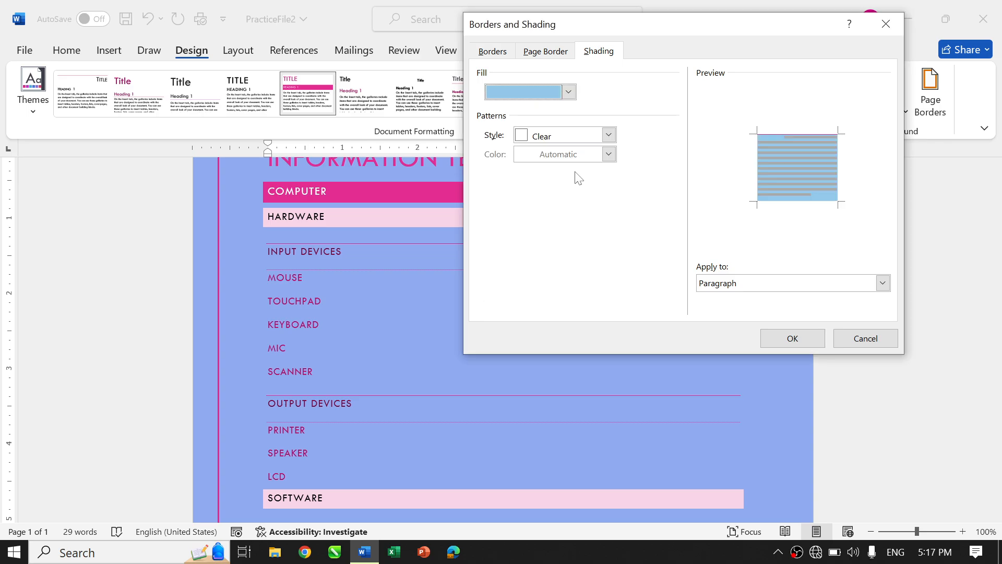
left_click(789, 339)
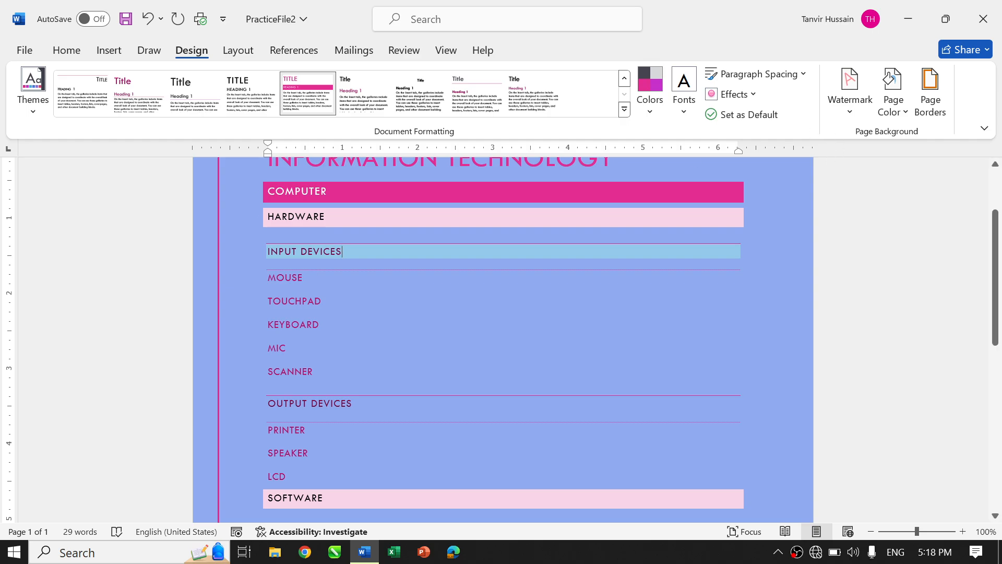
- Examine the shading fill and pattern settings of the INPUT DEVICES paragraph, leaving without changes
left_click(932, 99)
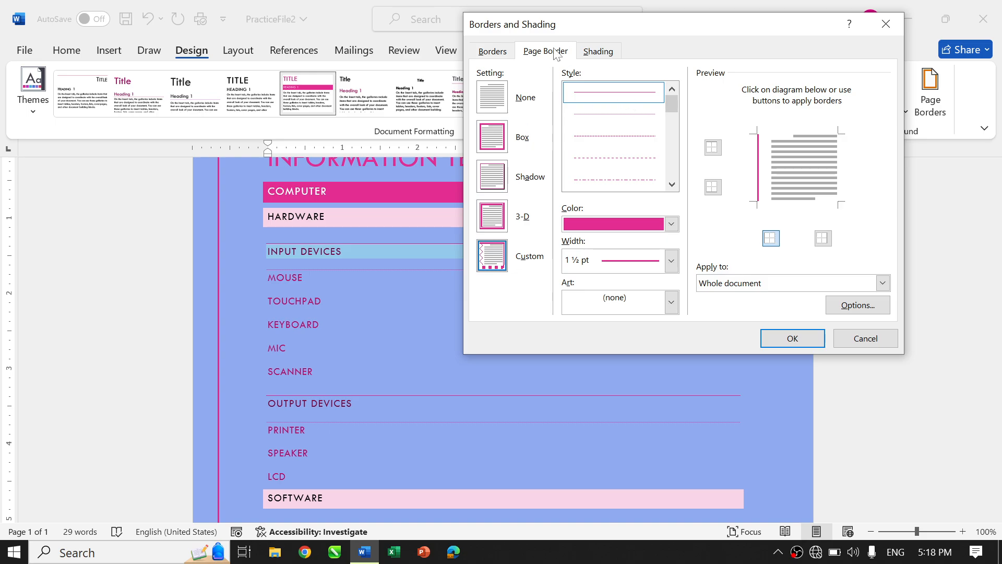
left_click(600, 52)
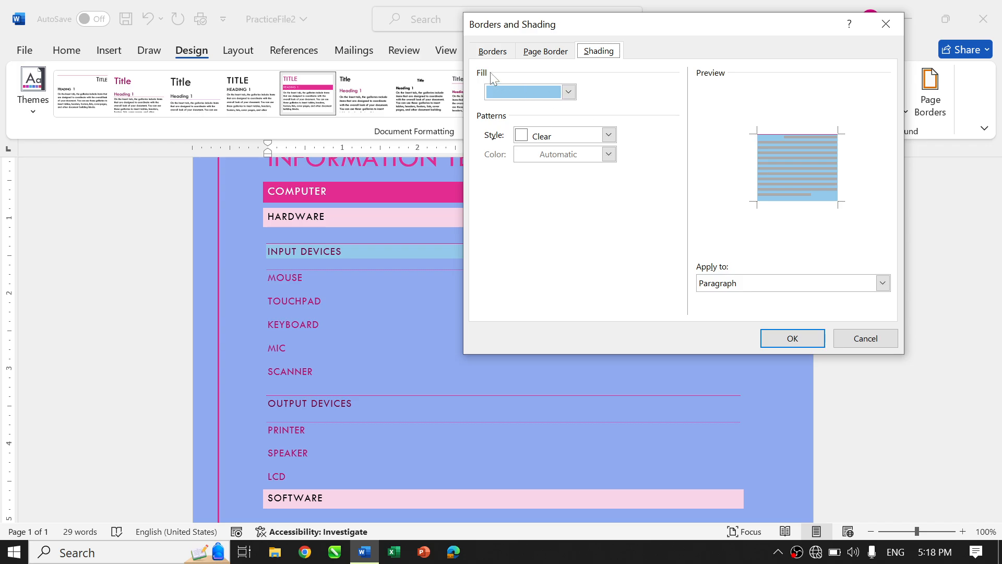
left_click(886, 24)
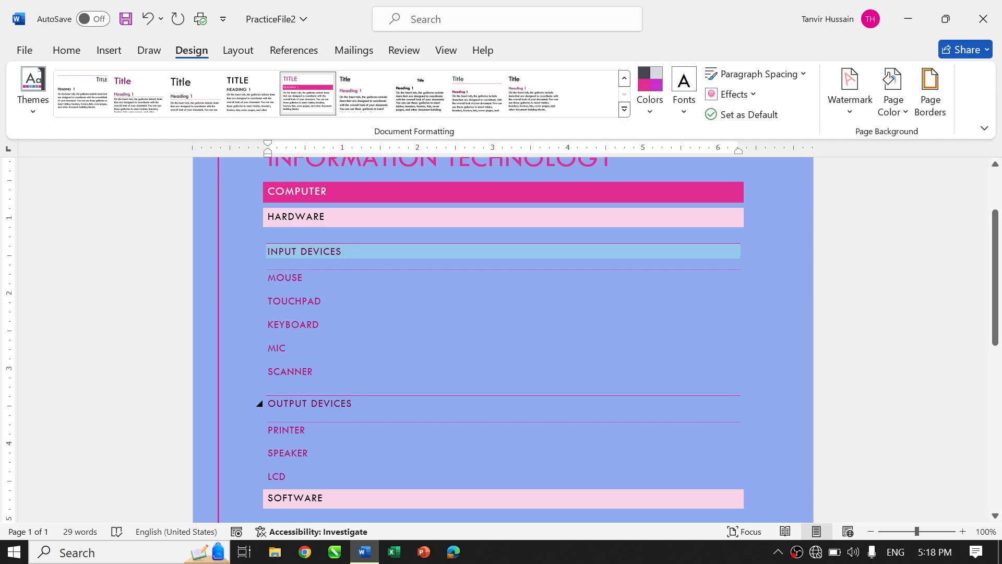
scroll(233, 329, "down", 3)
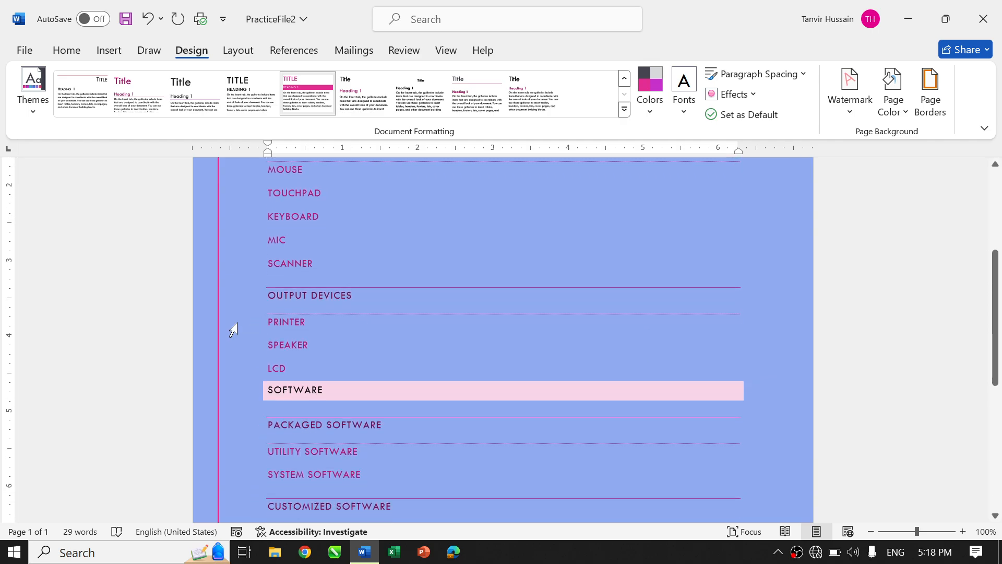
left_click(207, 320)
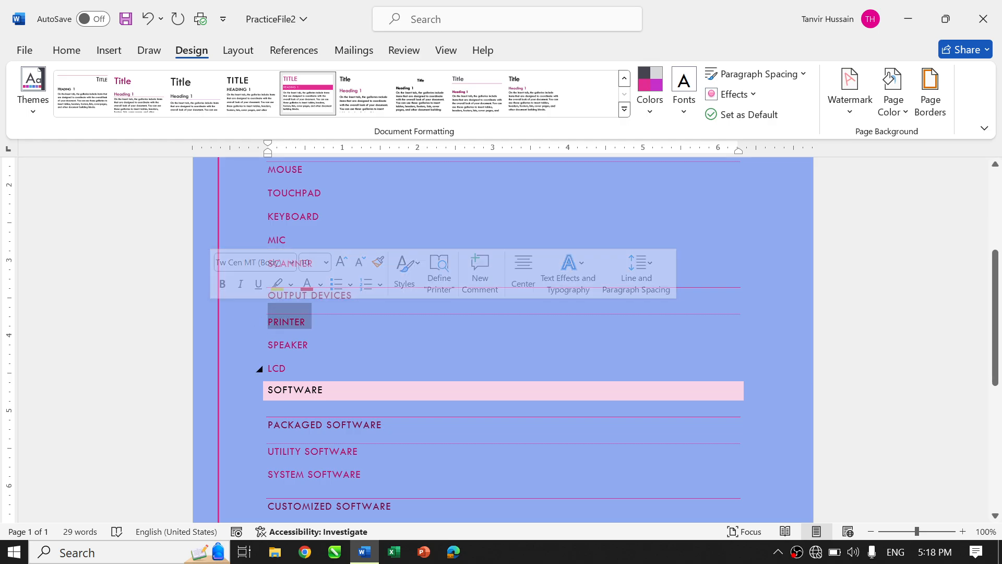
scroll(503, 334, "down", 9)
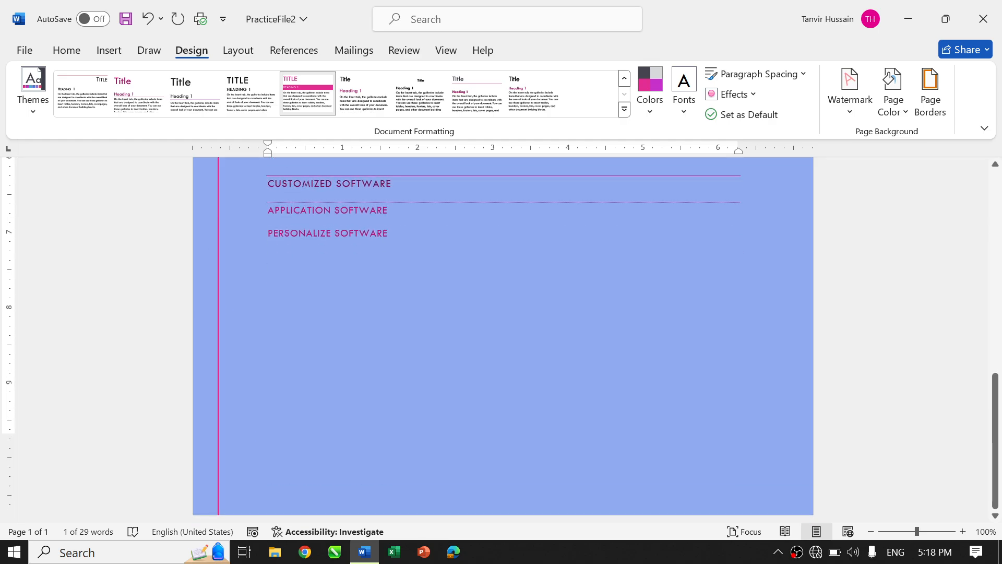